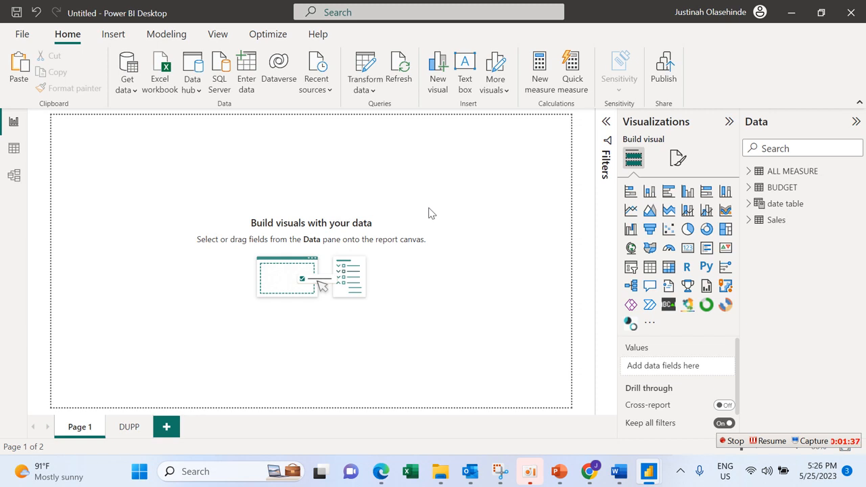
# Add a card visual showing the SALES AMOUNT measure and shrink it near the page's upper-left corner
pyautogui.click(687, 252)
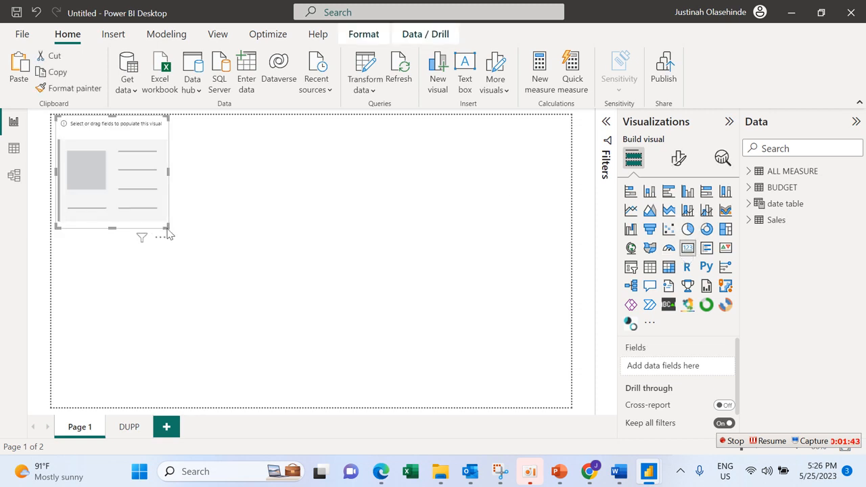
pyautogui.moveTo(167, 229); pyautogui.dragTo(188, 173)
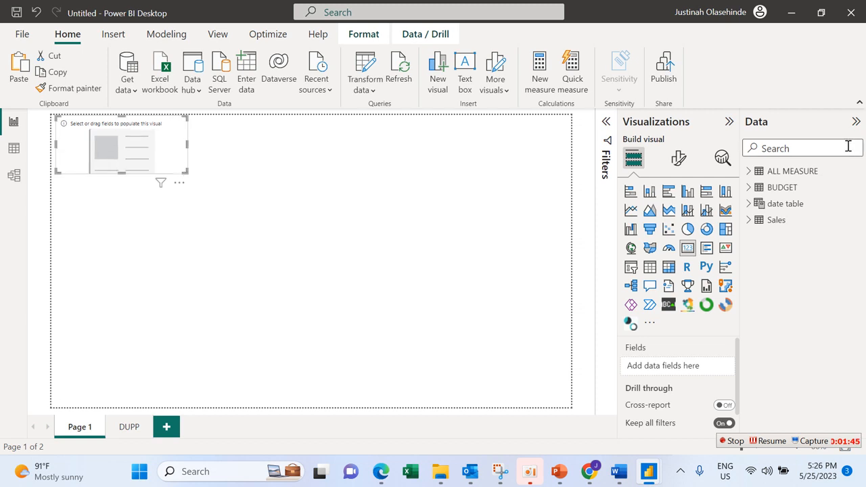
pyautogui.click(750, 173)
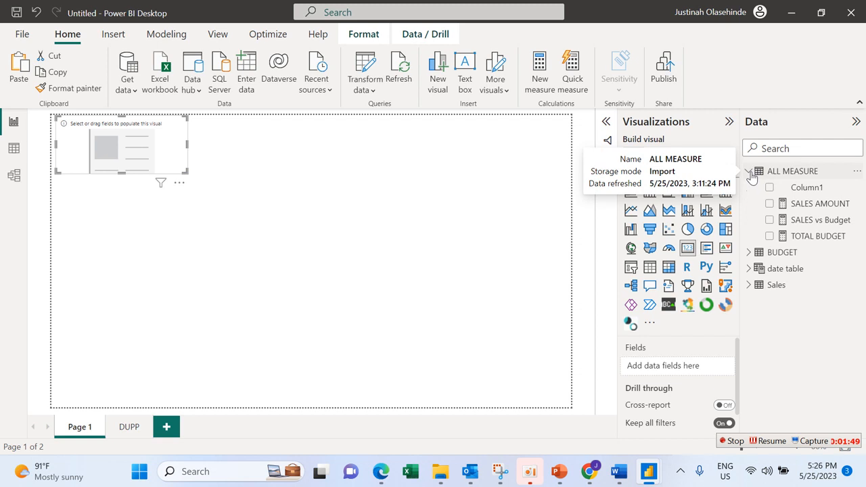
pyautogui.click(770, 204)
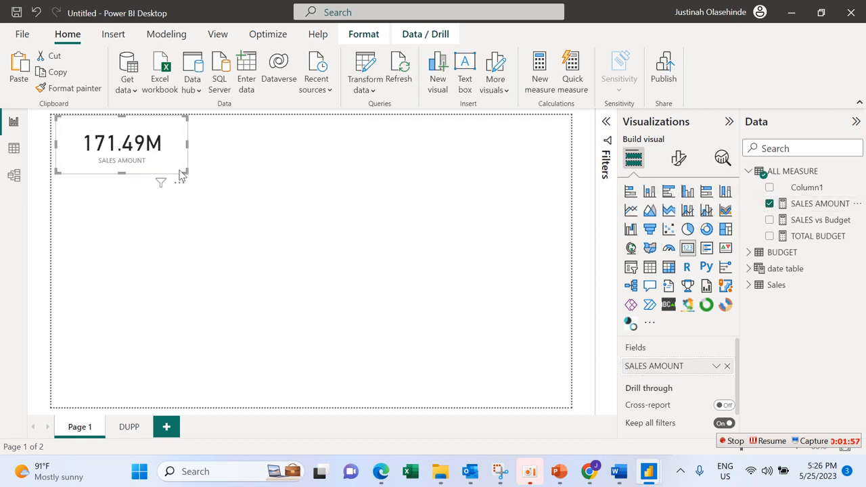
pyautogui.moveTo(180, 176); pyautogui.dragTo(144, 188)
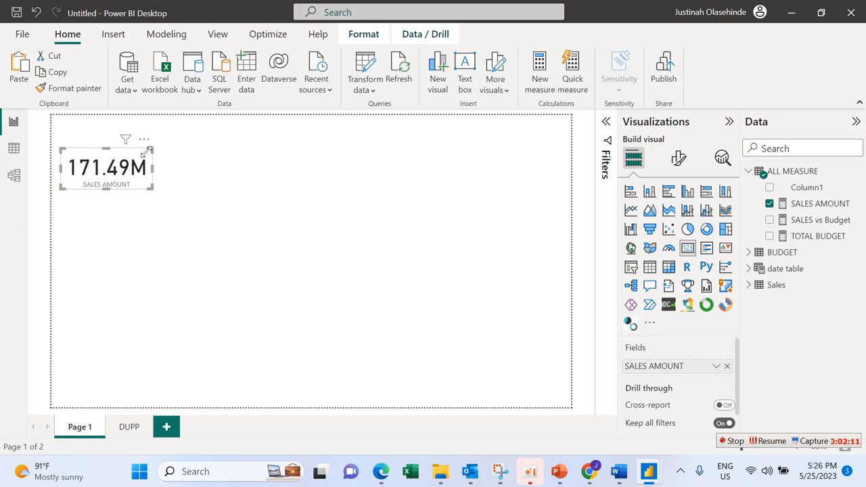
# Format the card's category label in bold blue text at font size 13, keeping the label switched on
pyautogui.click(678, 161)
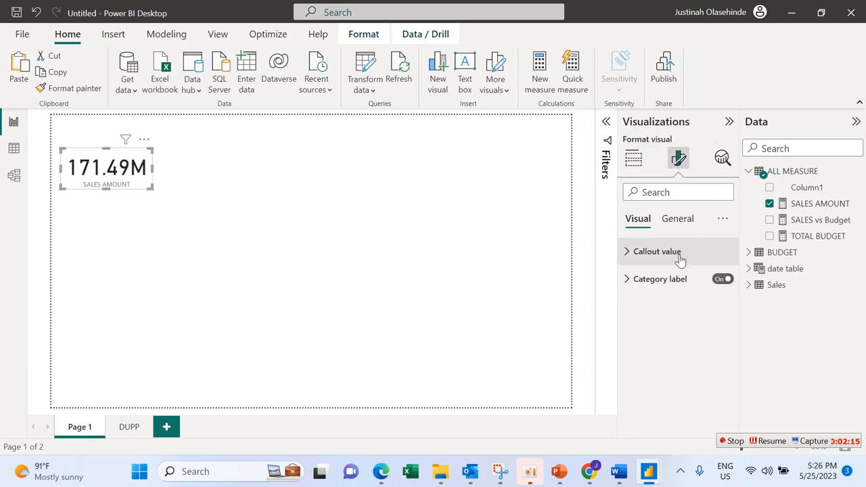
pyautogui.click(722, 279)
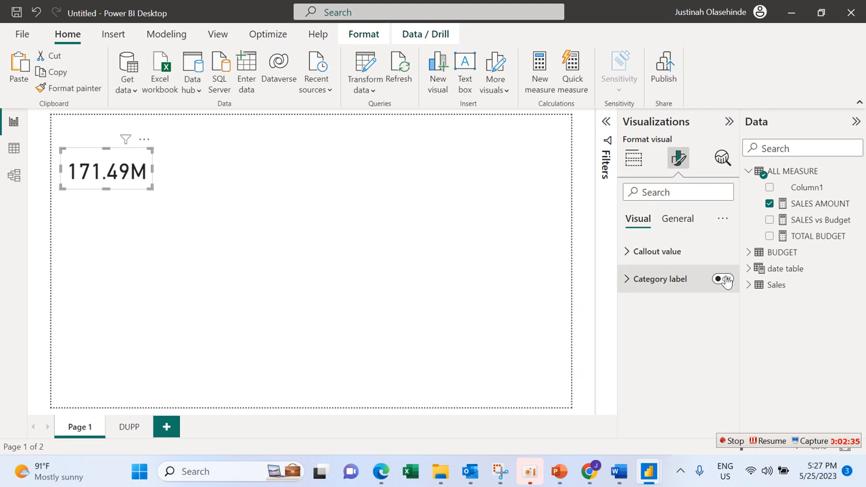
pyautogui.click(724, 280)
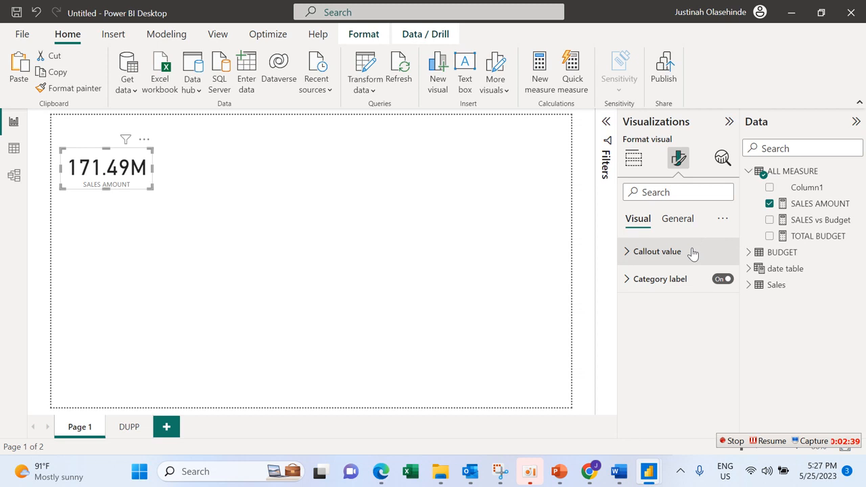
pyautogui.click(695, 279)
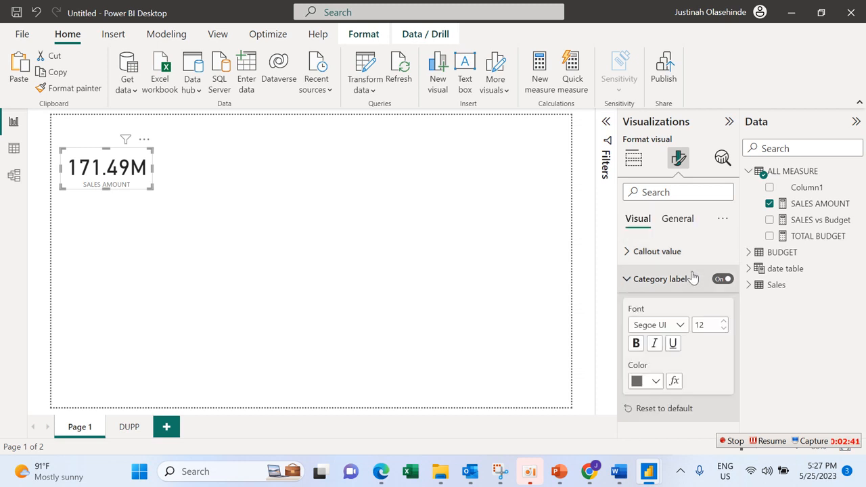
pyautogui.click(655, 381)
pyautogui.click(645, 321)
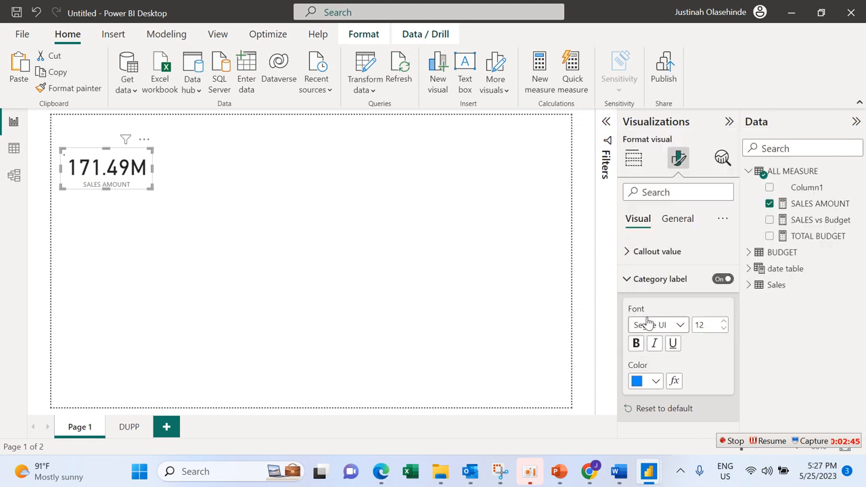
pyautogui.click(636, 344)
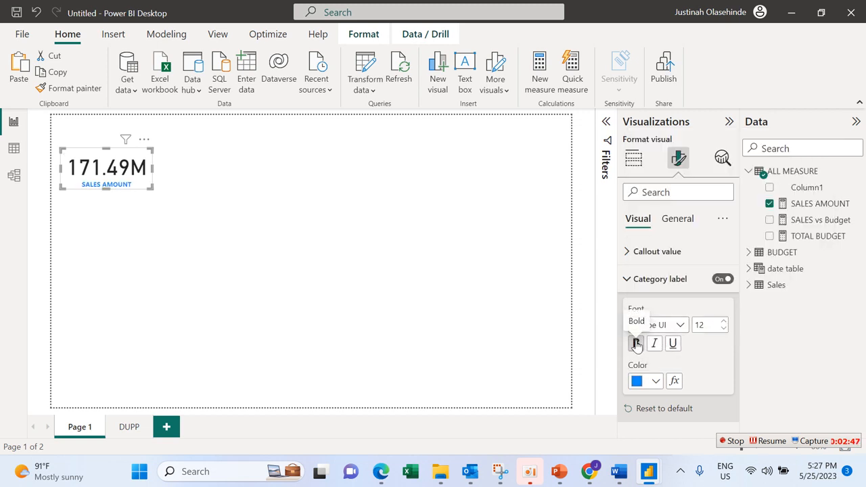
pyautogui.click(721, 323)
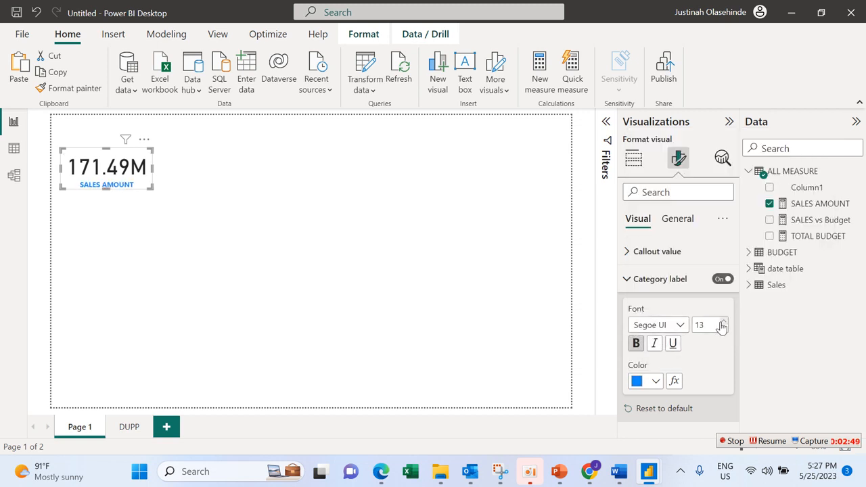
pyautogui.click(679, 328)
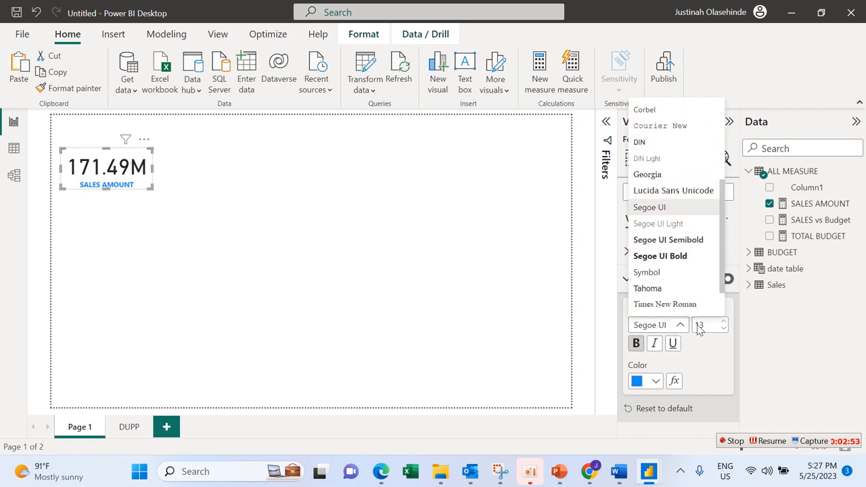
pyautogui.click(150, 205)
pyautogui.click(142, 215)
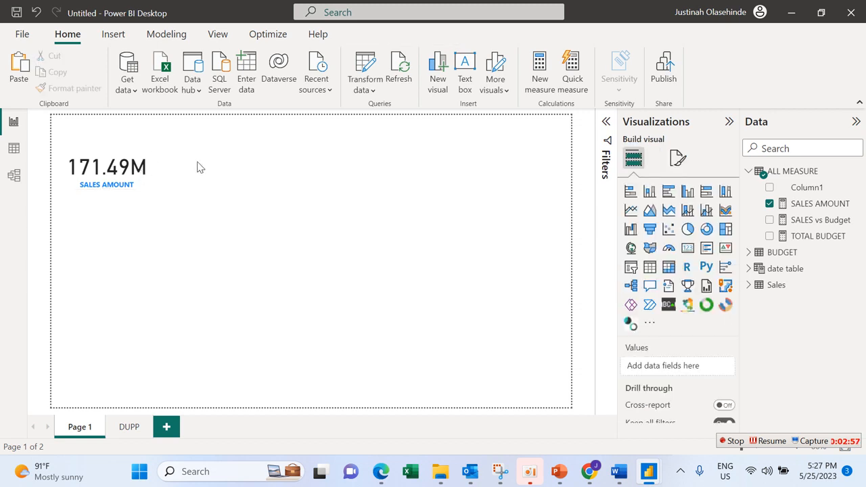
# Format the card's callout value in bold near-black text at font size 41
pyautogui.click(144, 188)
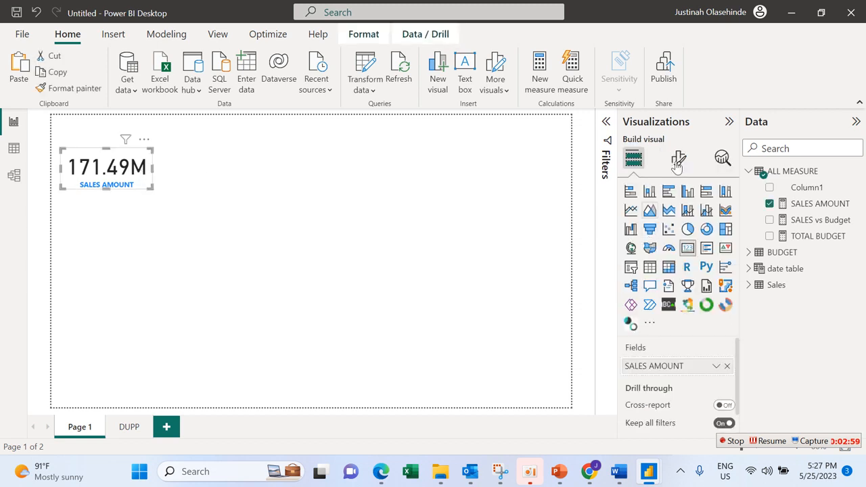
pyautogui.click(678, 158)
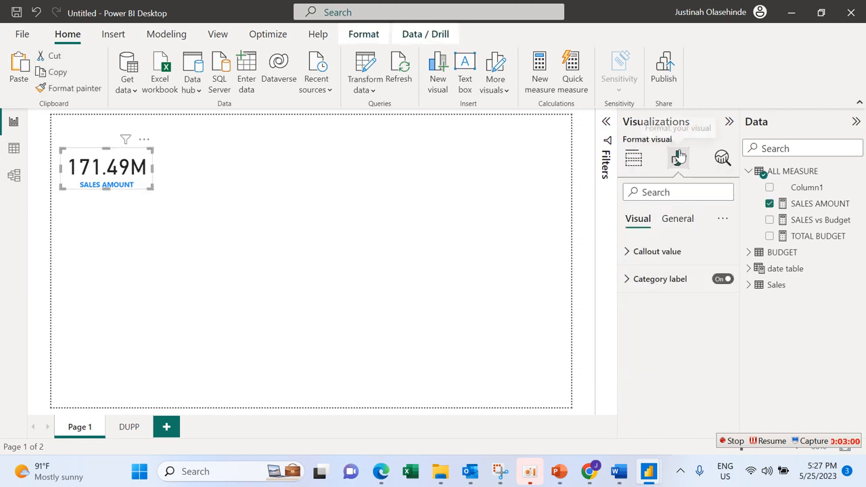
pyautogui.click(666, 255)
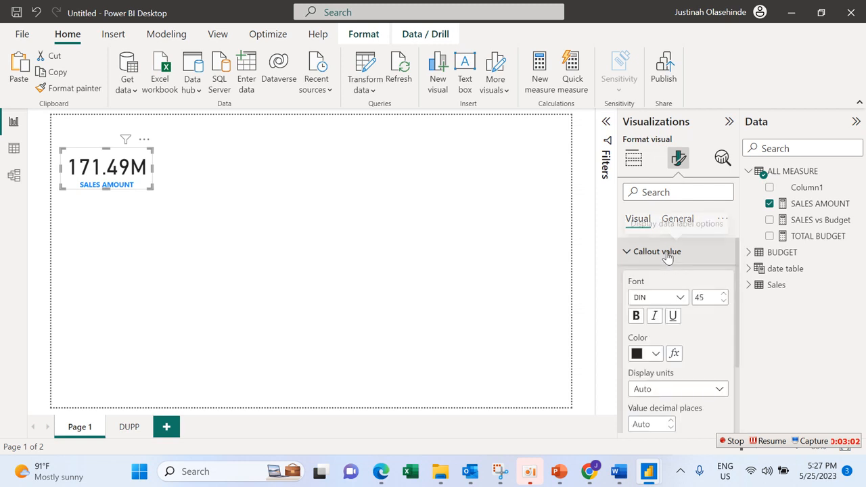
pyautogui.click(655, 353)
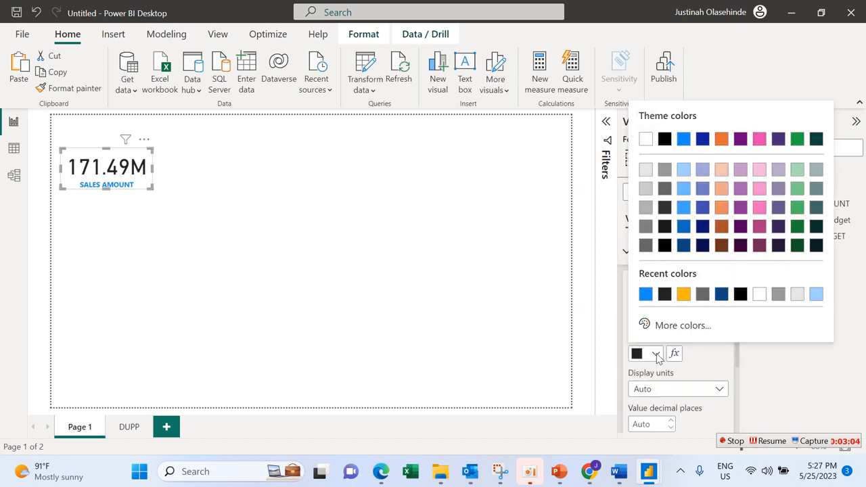
pyautogui.click(664, 293)
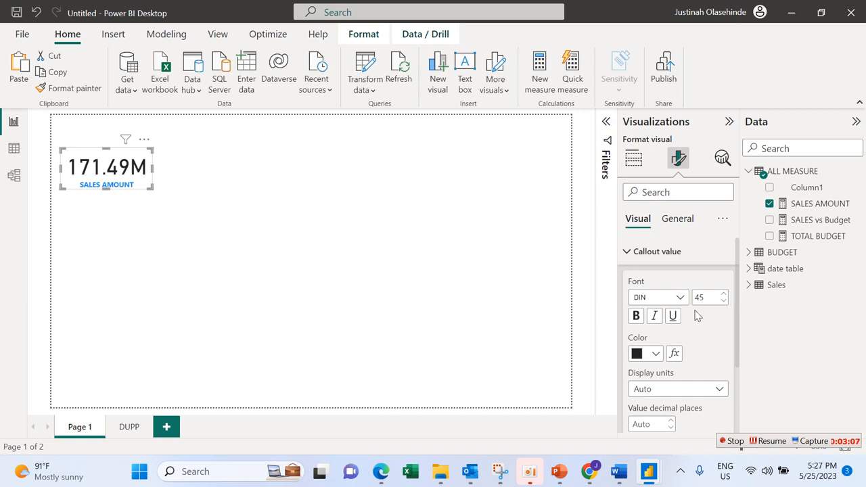
pyautogui.click(724, 301)
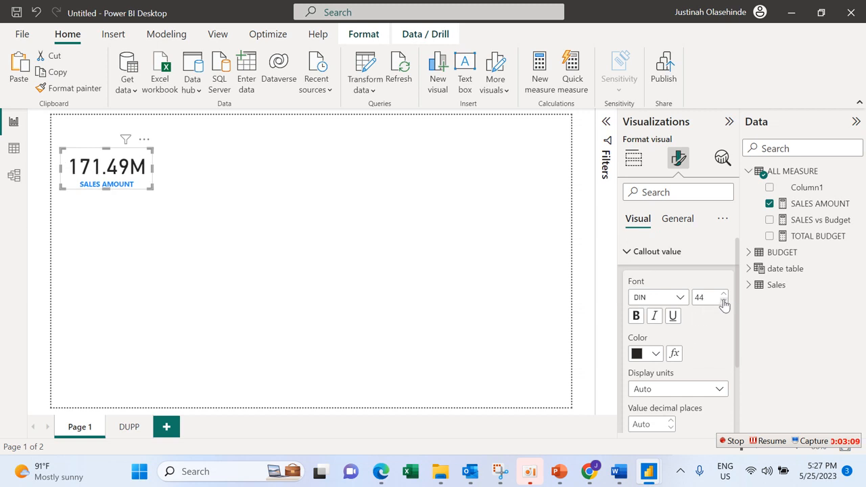
pyautogui.click(724, 302)
pyautogui.click(723, 301)
pyautogui.click(724, 301)
pyautogui.click(677, 302)
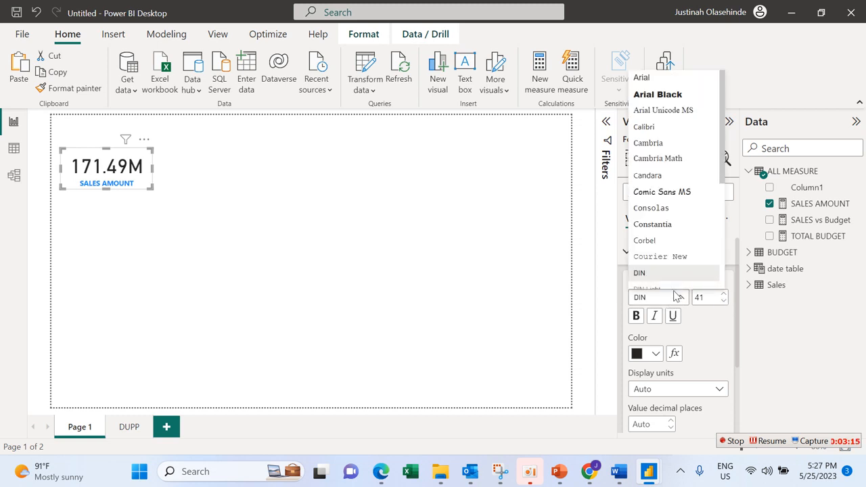
pyautogui.click(637, 320)
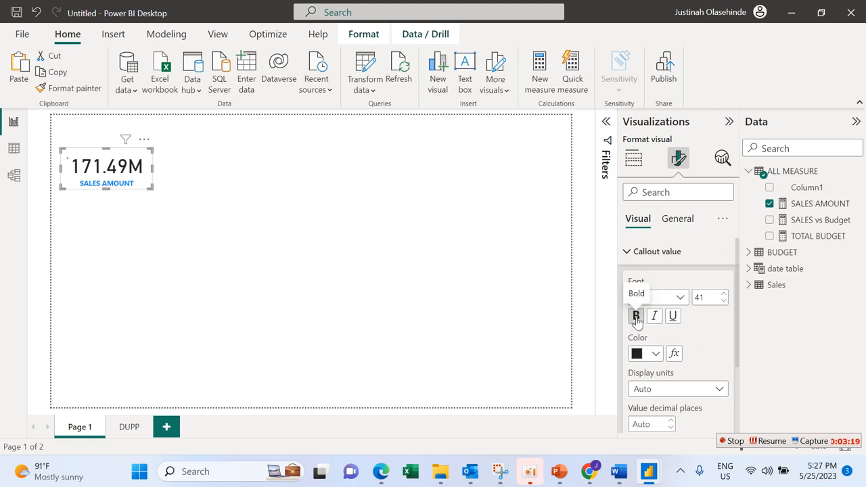
pyautogui.click(637, 317)
# Try Millions and Thousands as the callout value's display units before returning the setting to Auto
pyautogui.moveTo(737, 300); pyautogui.dragTo(735, 342)
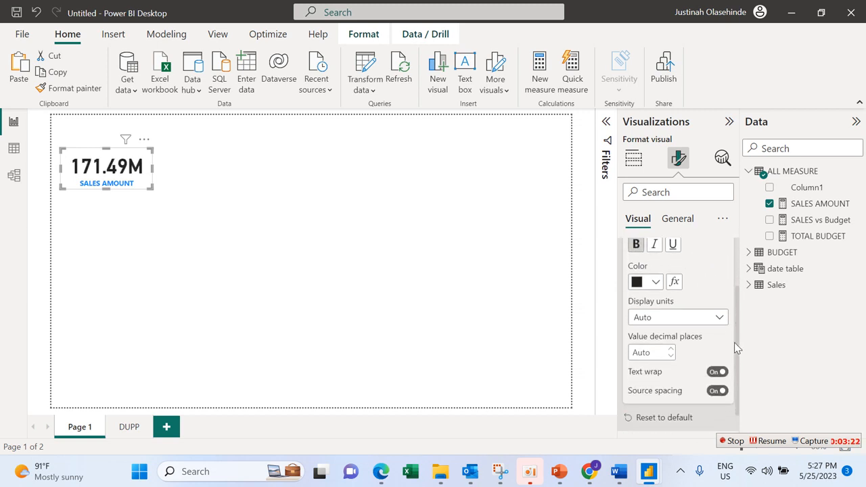
pyautogui.click(708, 319)
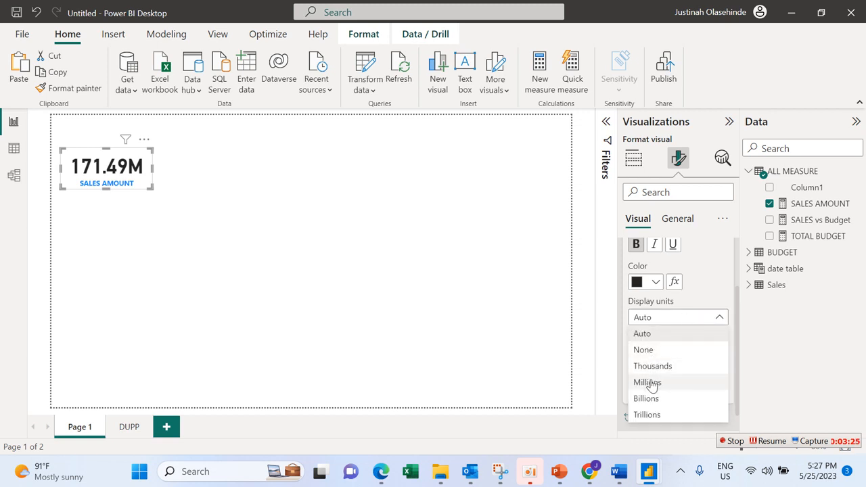
pyautogui.click(650, 383)
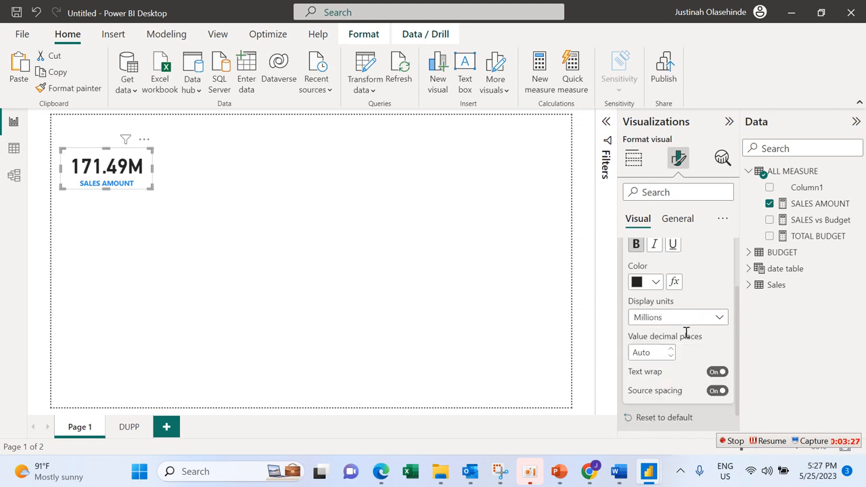
pyautogui.click(697, 324)
pyautogui.click(666, 365)
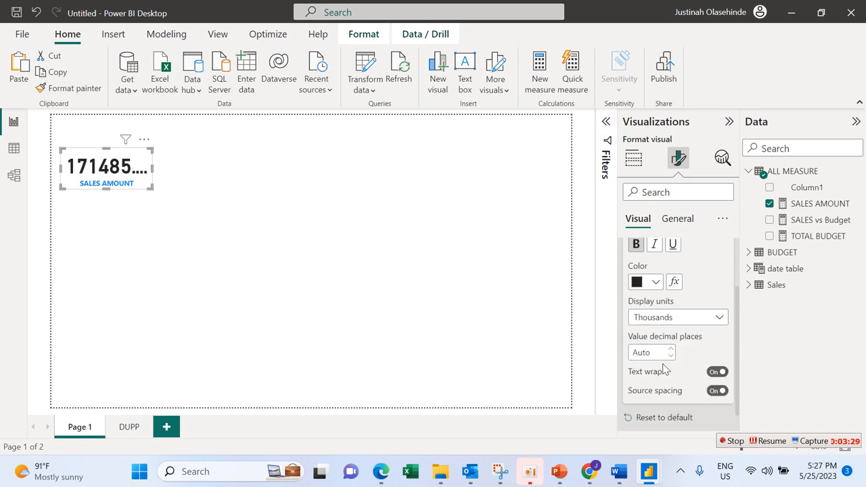
pyautogui.click(710, 322)
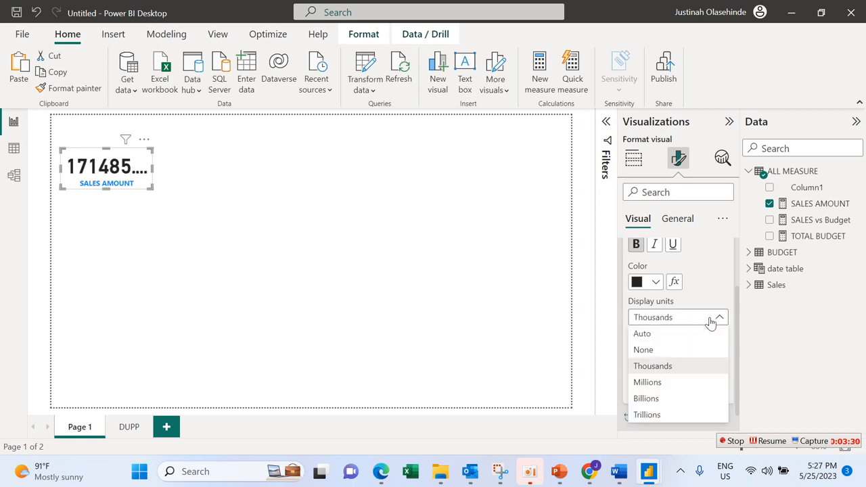
pyautogui.click(657, 335)
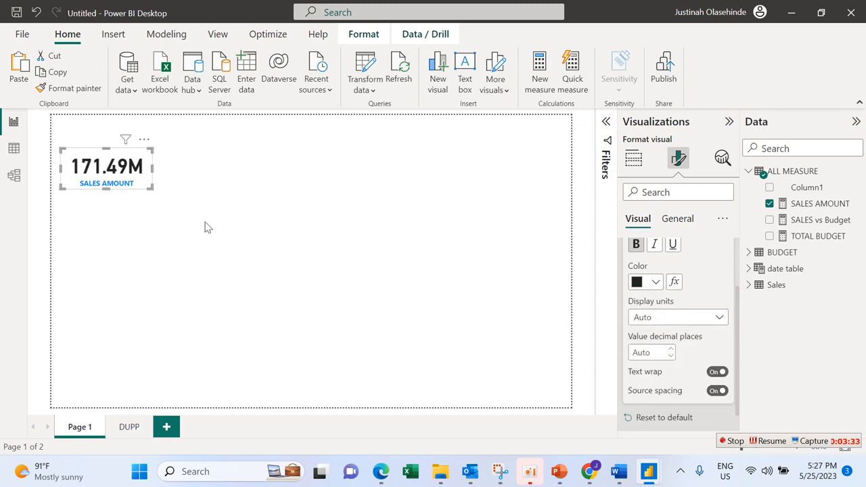
pyautogui.click(152, 208)
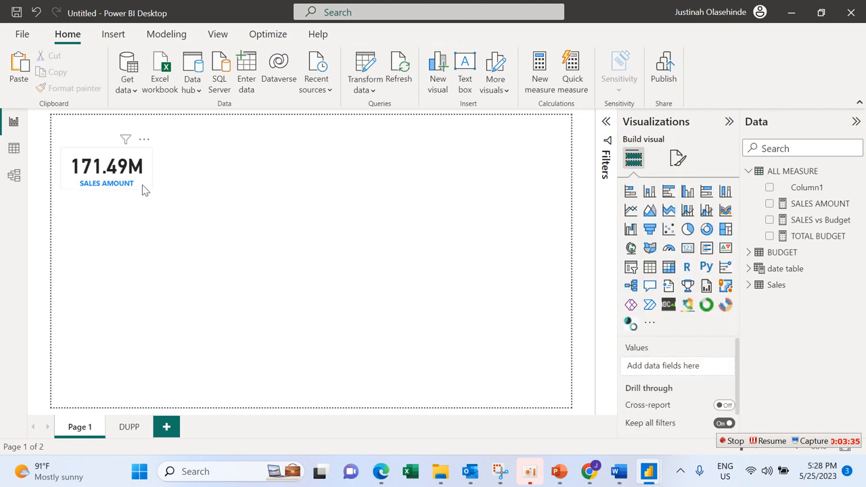
# Try a near-black background on the SALES AMOUNT card and return the background colour to white
pyautogui.click(145, 187)
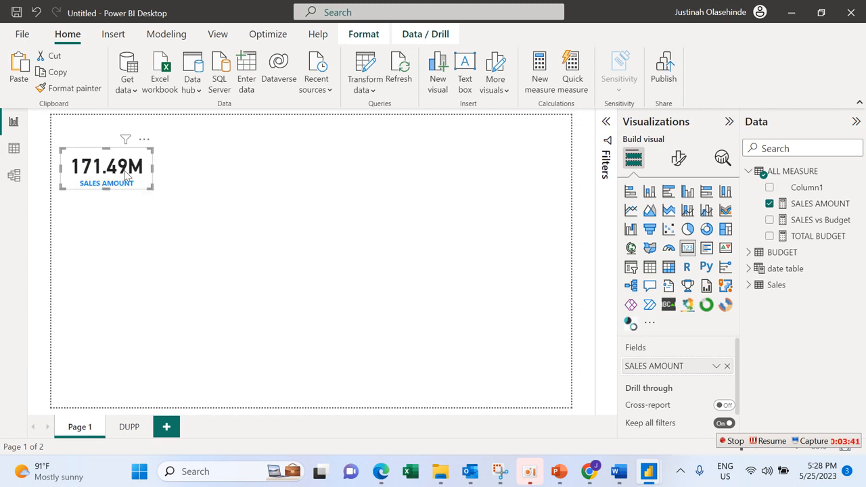
pyautogui.click(679, 160)
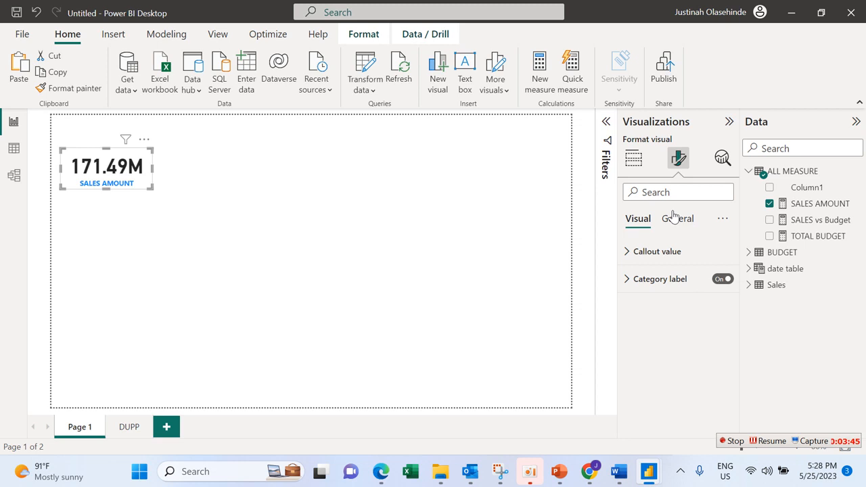
pyautogui.click(674, 217)
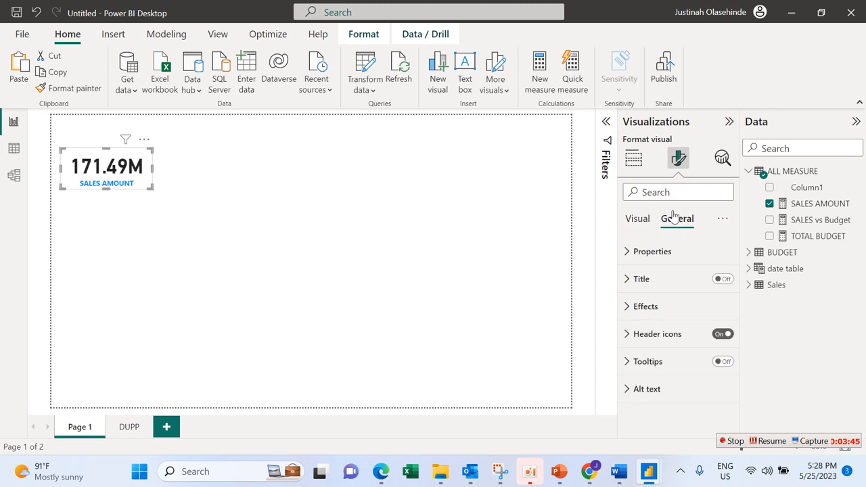
pyautogui.click(664, 308)
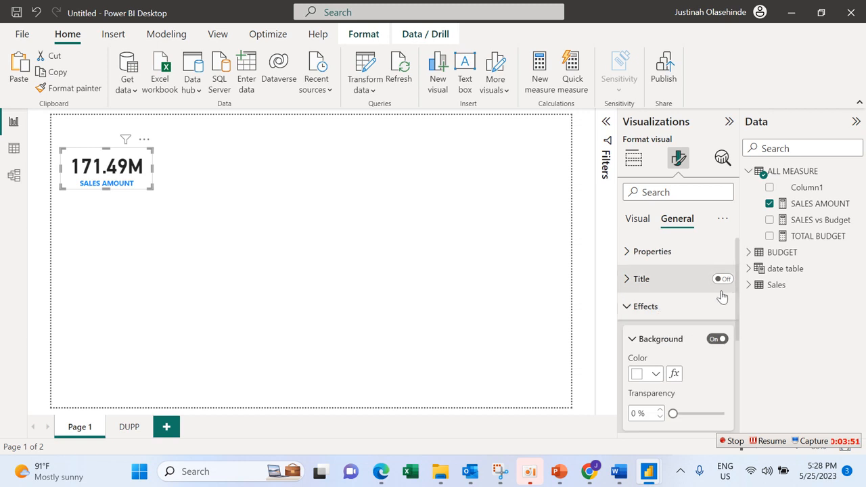
pyautogui.click(654, 373)
pyautogui.click(646, 316)
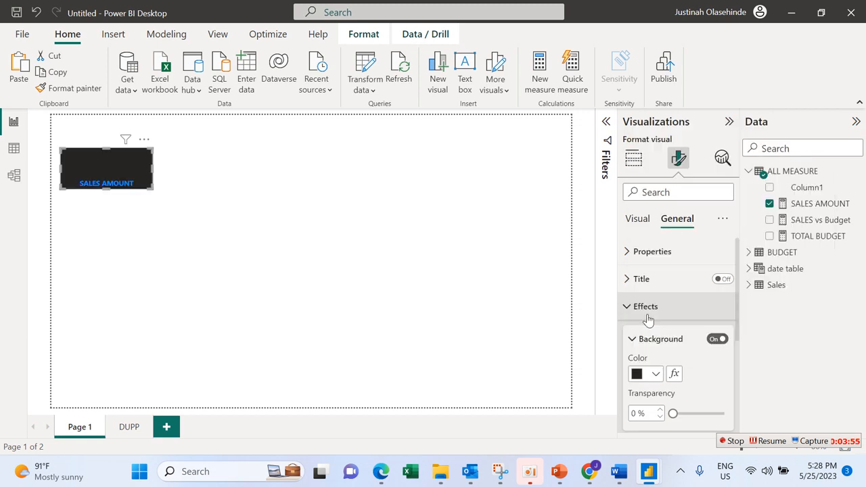
pyautogui.click(655, 377)
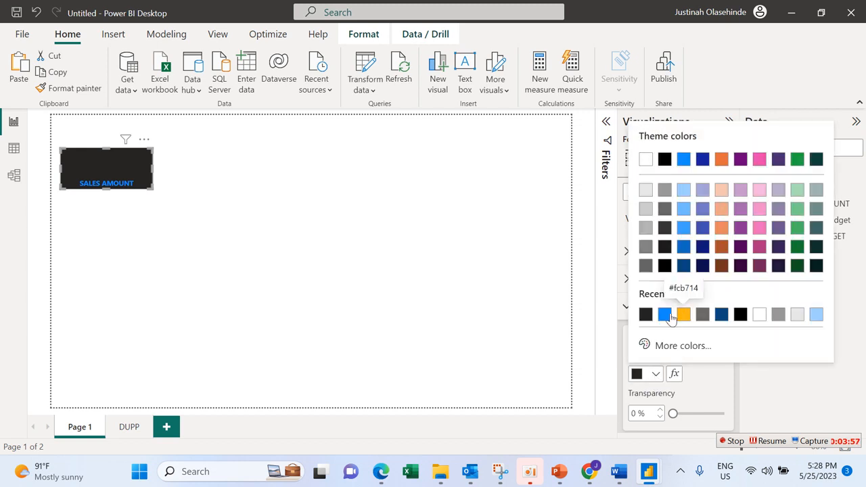
pyautogui.click(759, 314)
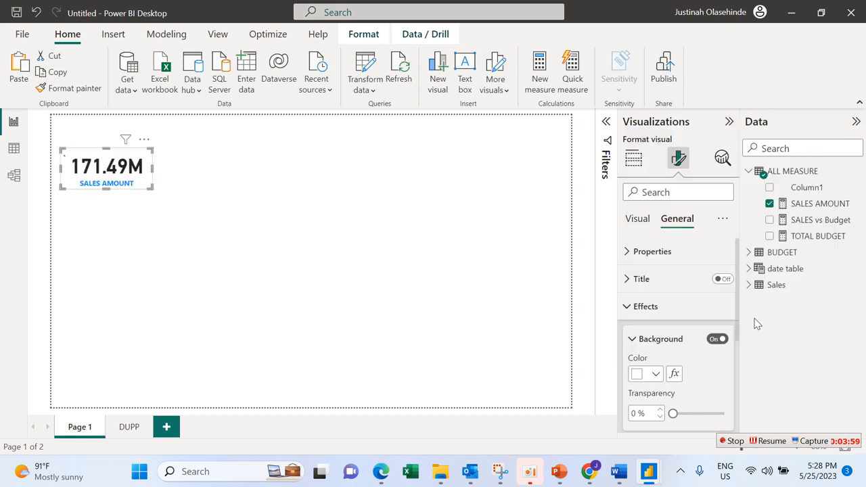
# Switch off the SALES AMOUNT card's background effect, keeping its title switched off
pyautogui.click(715, 340)
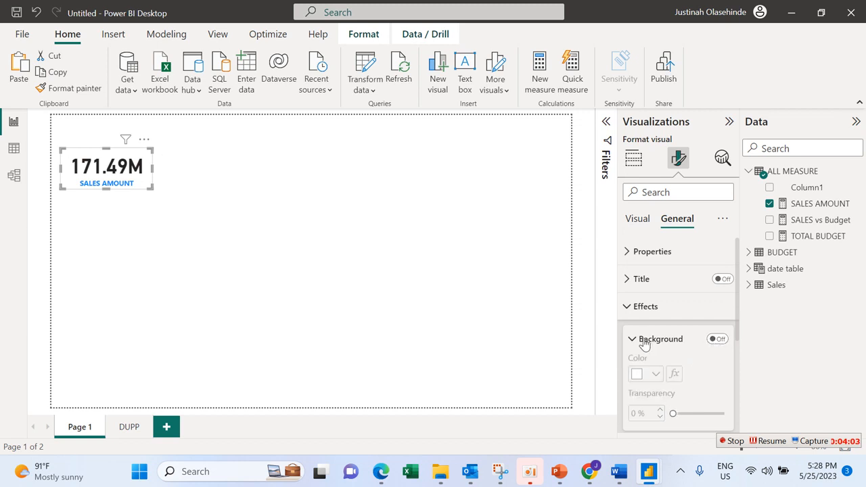
pyautogui.click(640, 340)
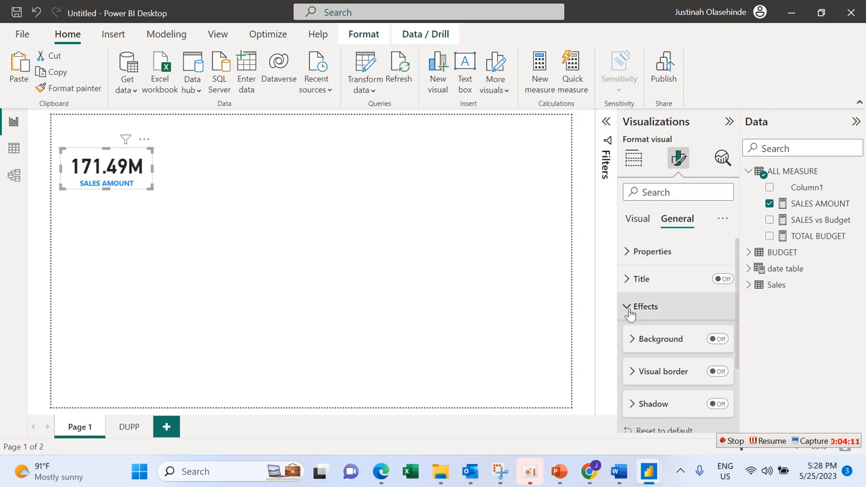
pyautogui.moveTo(737, 315); pyautogui.dragTo(752, 269)
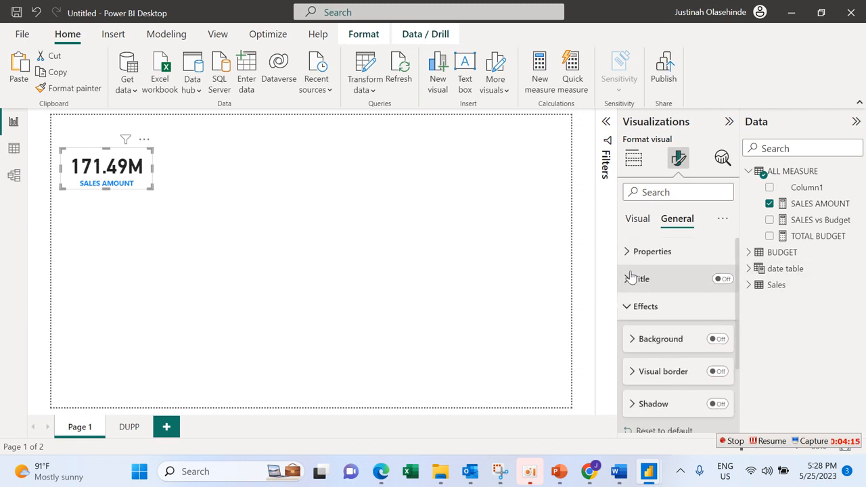
pyautogui.click(635, 339)
pyautogui.click(723, 279)
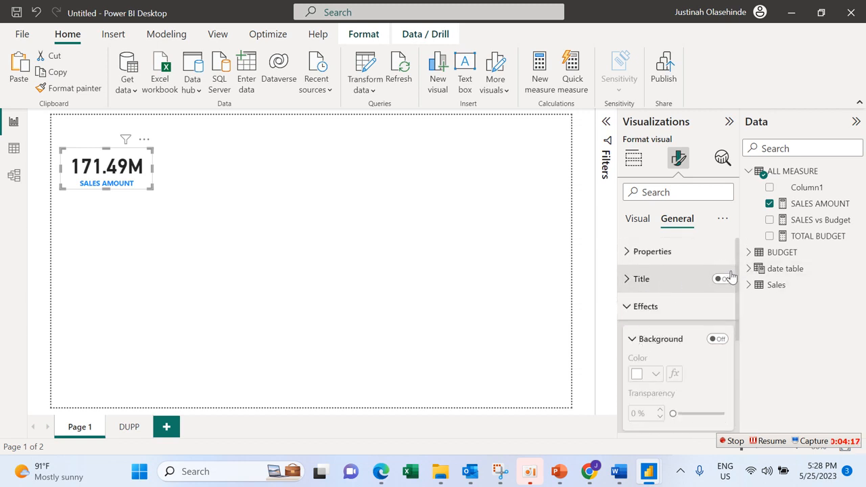
pyautogui.click(724, 280)
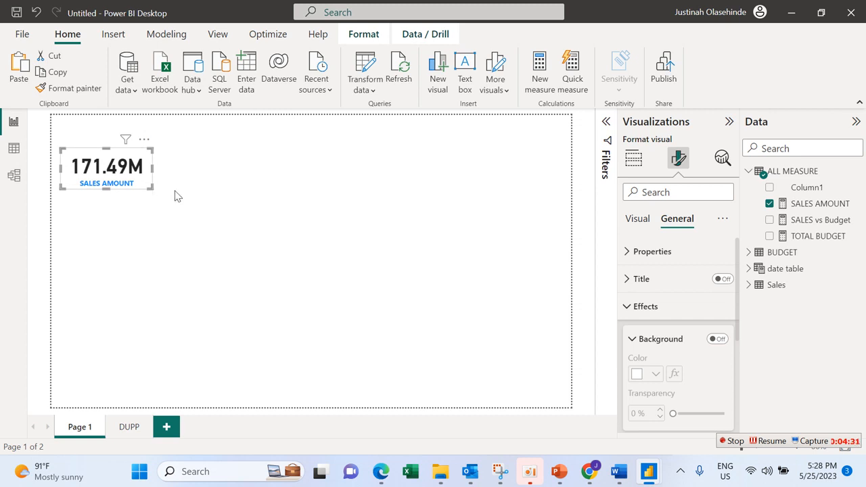
# Paste two copies of the SALES AMOUNT card and line them up in a row beside the original
pyautogui.click(28, 80)
pyautogui.moveTo(151, 154); pyautogui.dragTo(232, 150)
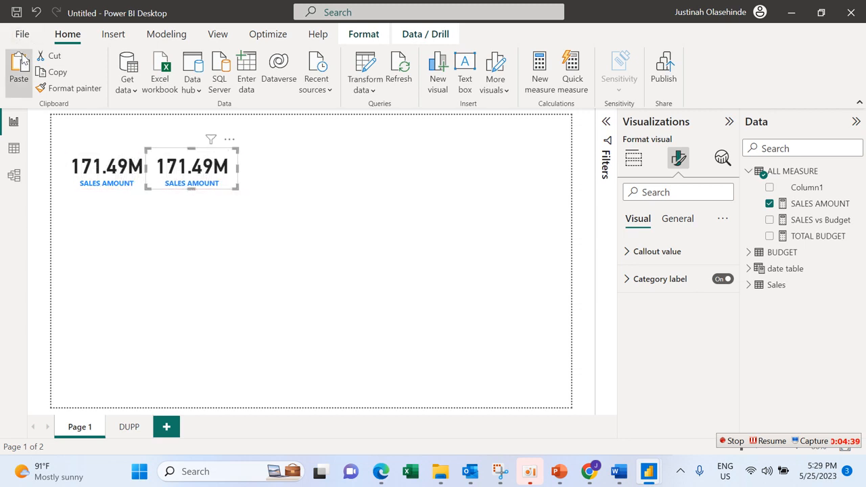
pyautogui.click(21, 56)
pyautogui.moveTo(154, 166); pyautogui.dragTo(320, 167)
# Replace the measure in the middle card with TOTAL BUDGET
pyautogui.click(233, 180)
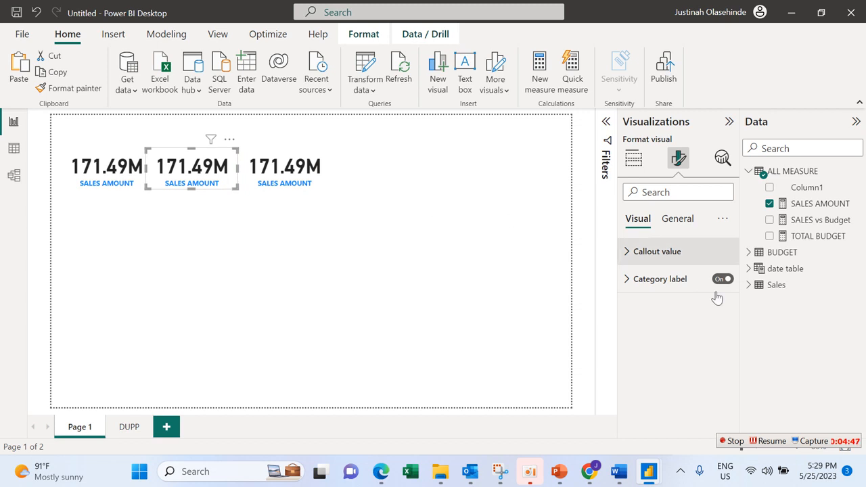
pyautogui.click(627, 157)
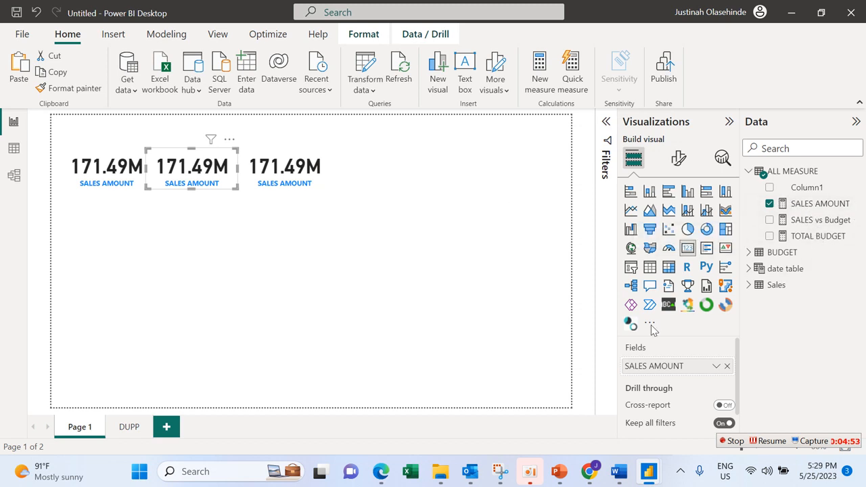
pyautogui.click(727, 367)
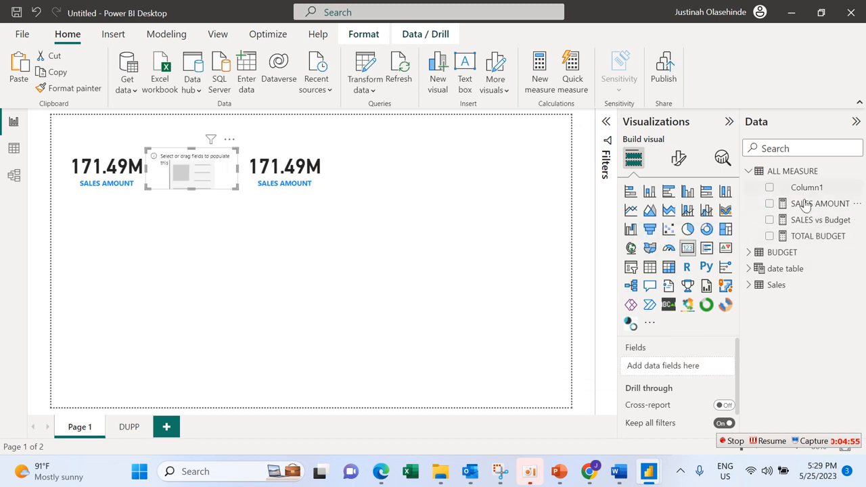
pyautogui.click(773, 234)
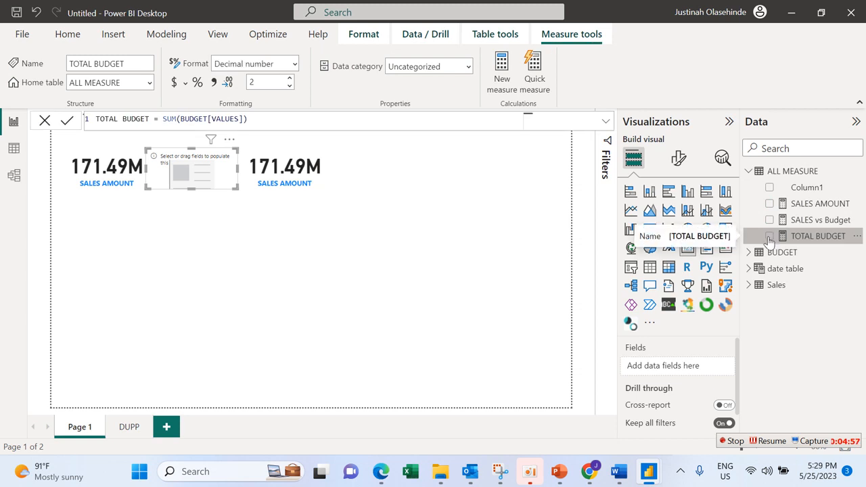
pyautogui.click(770, 237)
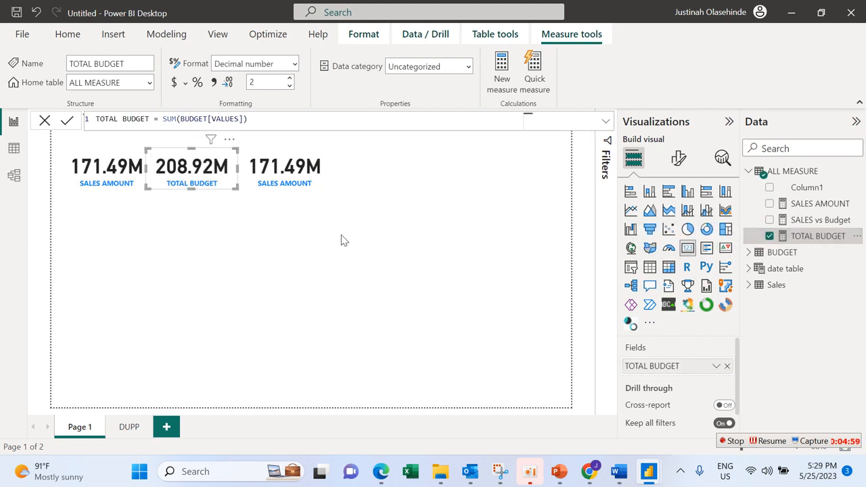
# Replace the measure in the third card with SALES vs Budget and widen the card slightly
pyautogui.click(282, 193)
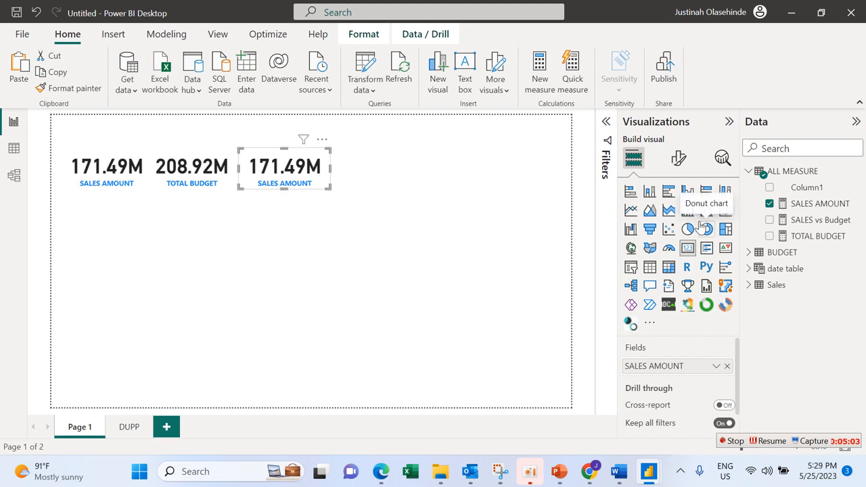
pyautogui.click(727, 366)
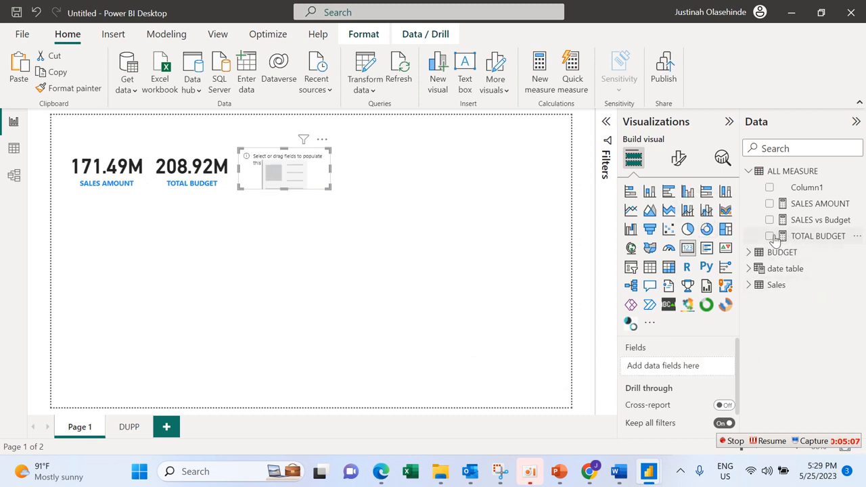
pyautogui.click(771, 220)
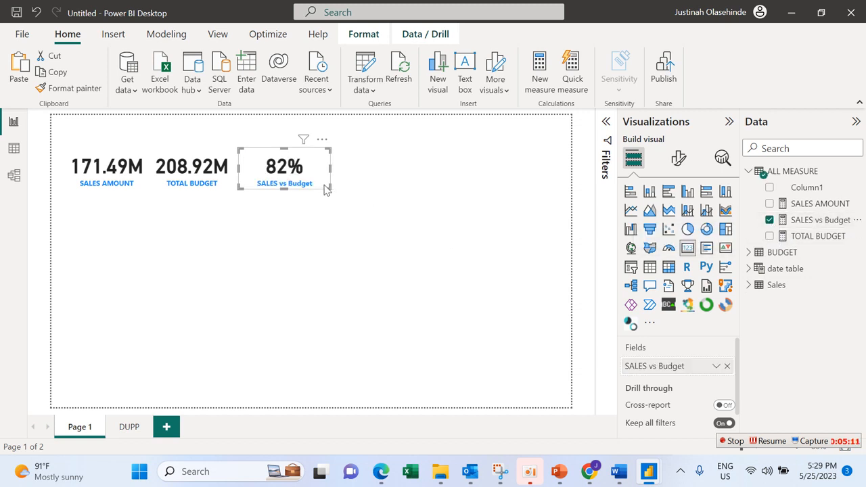
pyautogui.moveTo(329, 189); pyautogui.dragTo(335, 189)
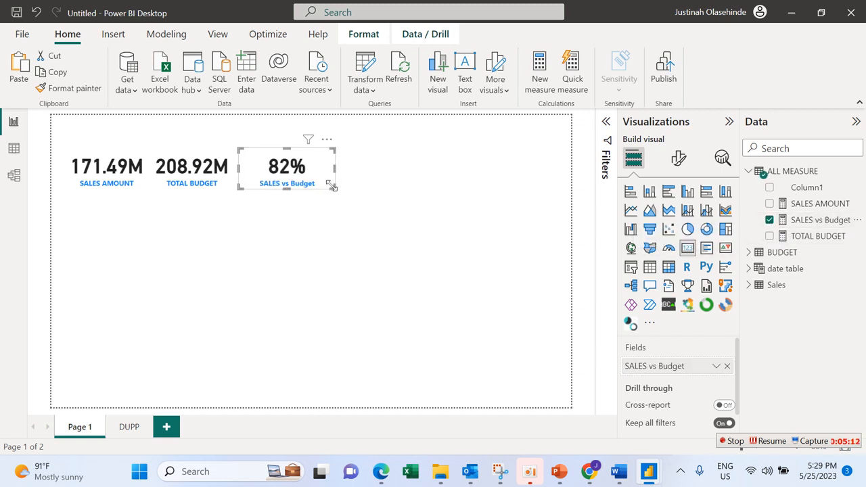
# Try switching off the percentage format of the SALES vs Budget measure
pyautogui.click(819, 224)
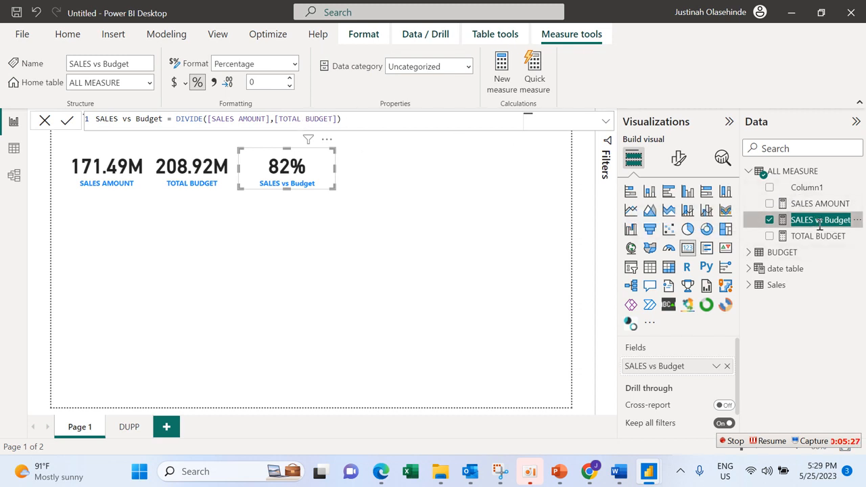
pyautogui.click(197, 82)
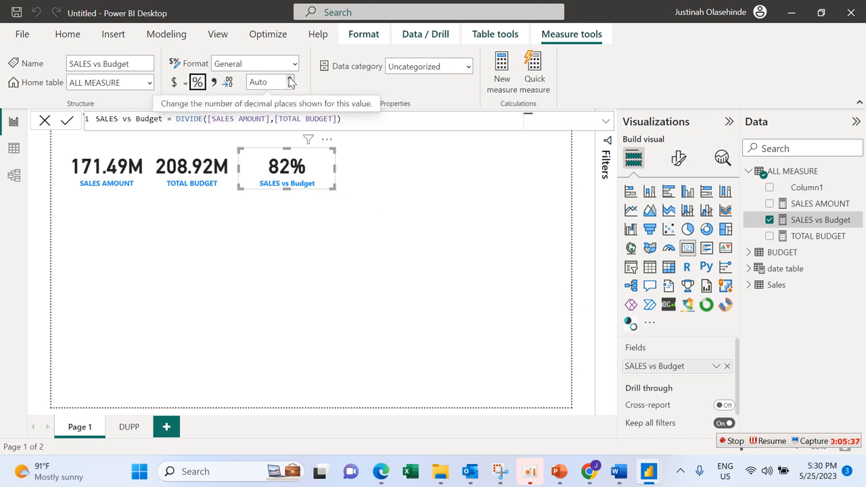
pyautogui.click(410, 216)
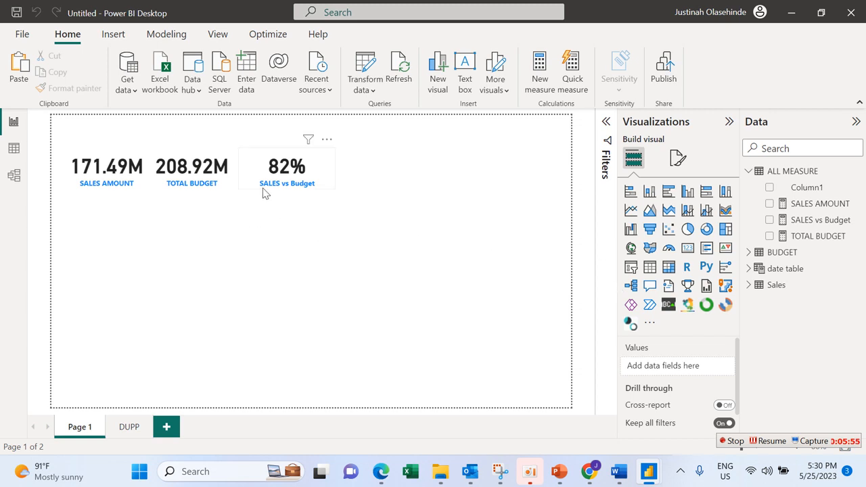
# Move the SALES vs Budget card slightly closer to the TOTAL BUDGET card and undo its conversion to a clustered column chart
pyautogui.moveTo(264, 193)
pyautogui.mouseDown()
pyautogui.moveTo(246, 192)
pyautogui.moveTo(257, 197)
pyautogui.mouseUp()
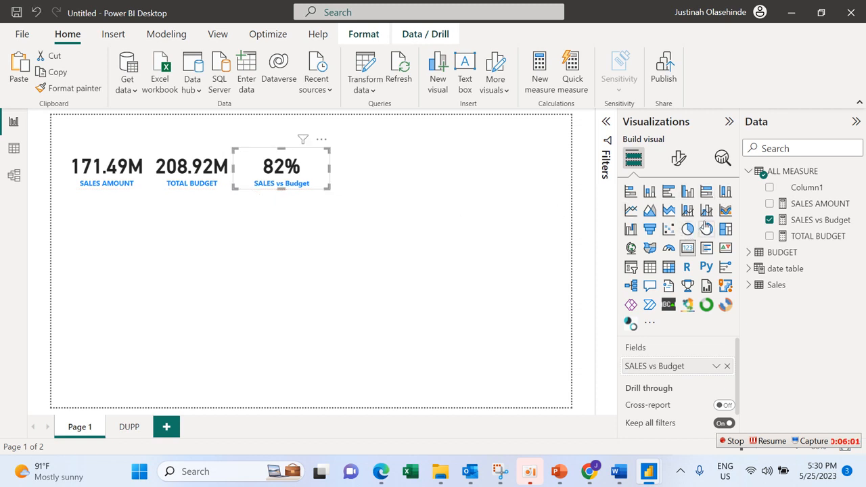
pyautogui.click(688, 193)
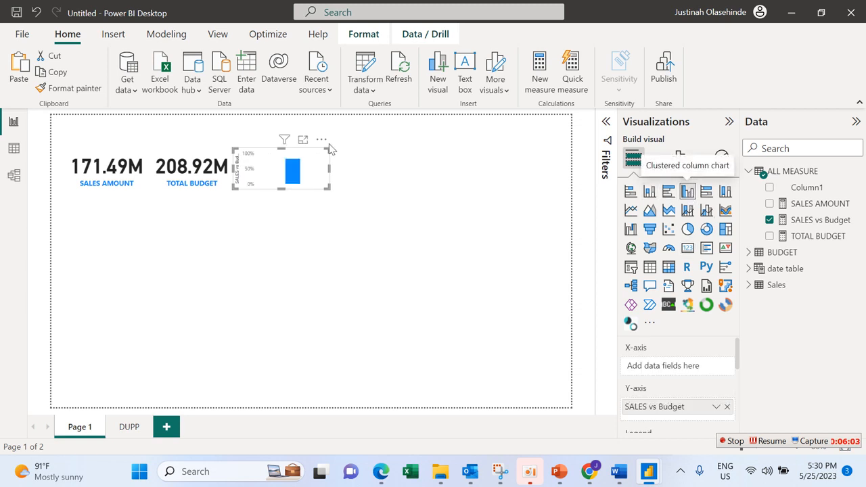
pyautogui.hotkey('ctrl', 'z')
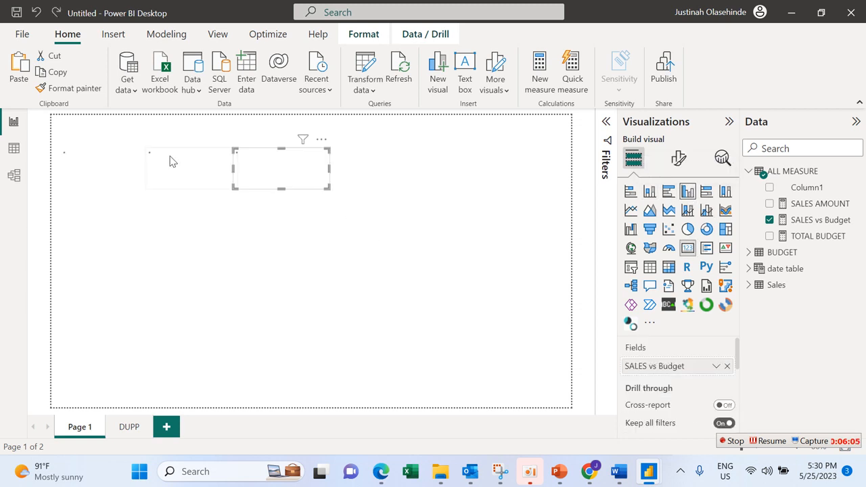
# Add a separate clustered column chart below the cards with the date table's Date field on its X-axis
pyautogui.click(189, 229)
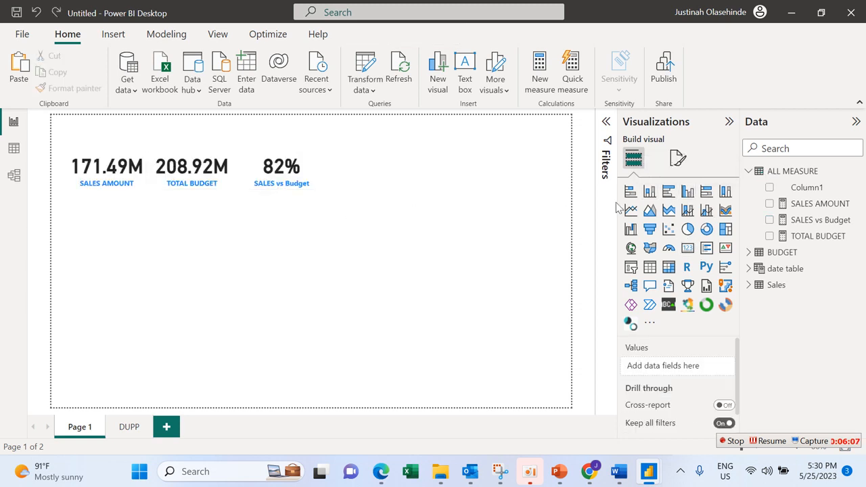
pyautogui.click(688, 192)
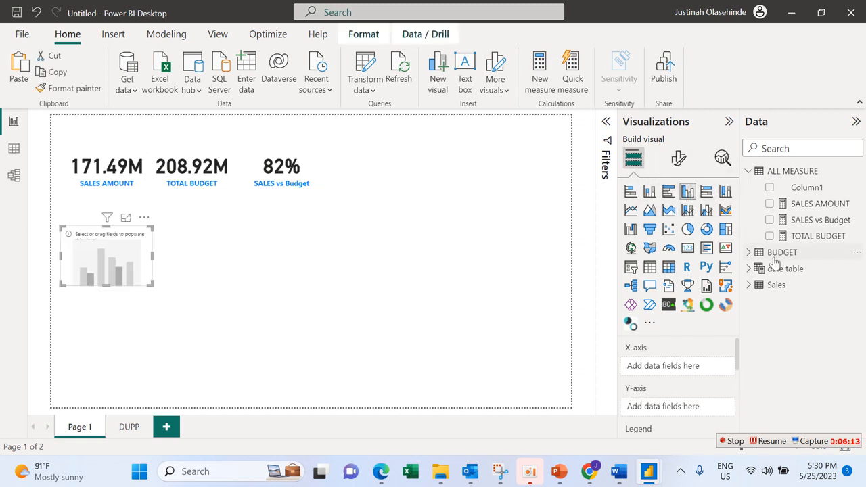
pyautogui.click(756, 270)
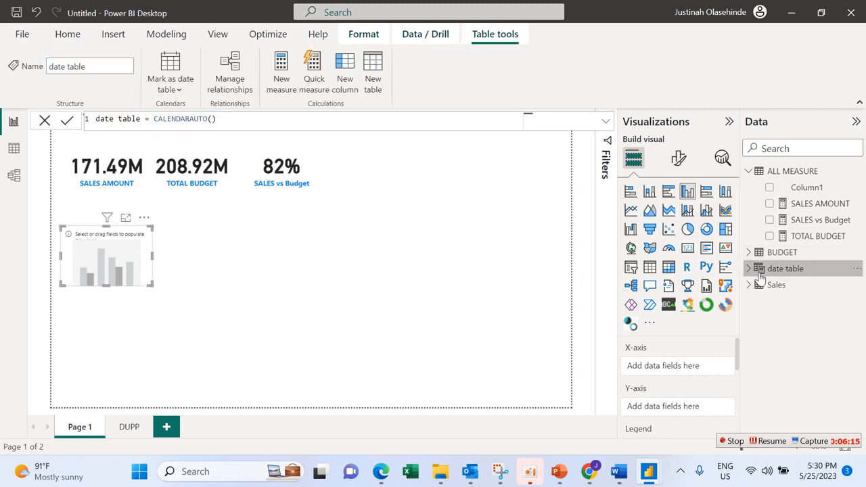
pyautogui.click(749, 270)
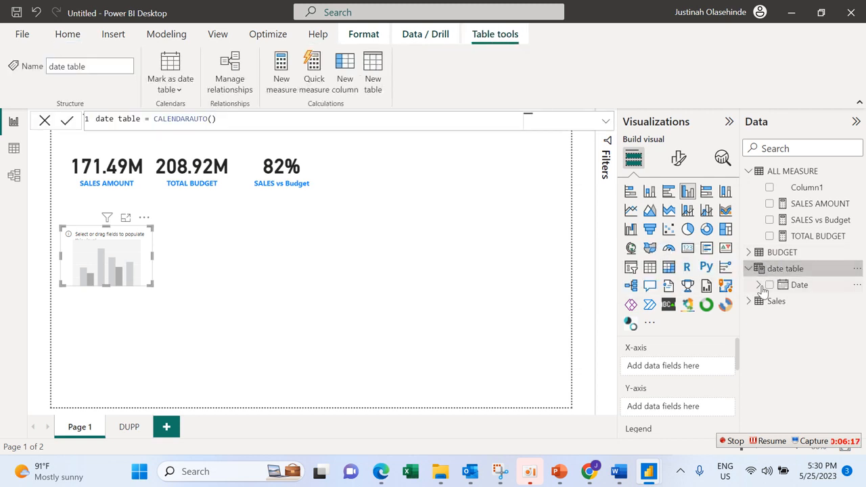
pyautogui.click(769, 285)
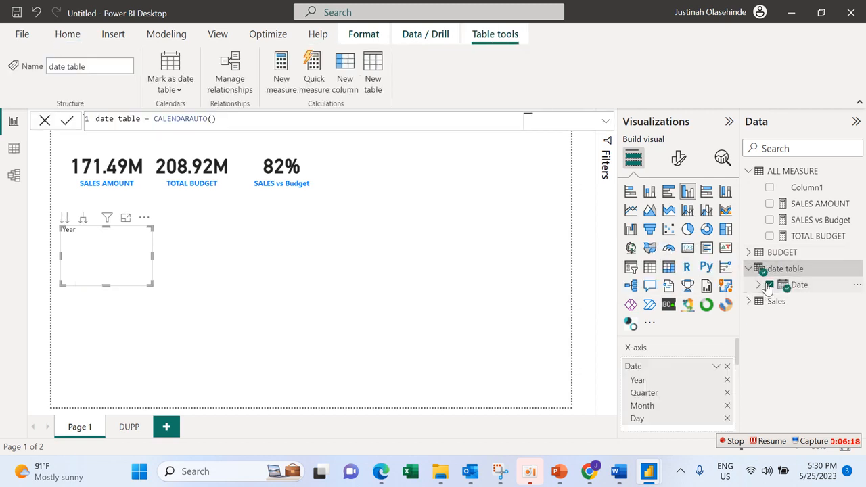
# Remove Day, Quarter and Year from the column chart's X-axis date hierarchy, keeping only Month
pyautogui.click(727, 420)
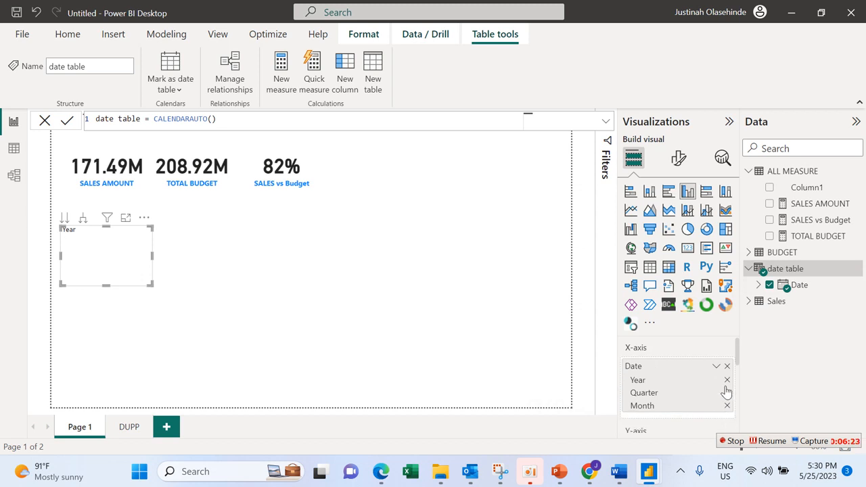
pyautogui.click(727, 393)
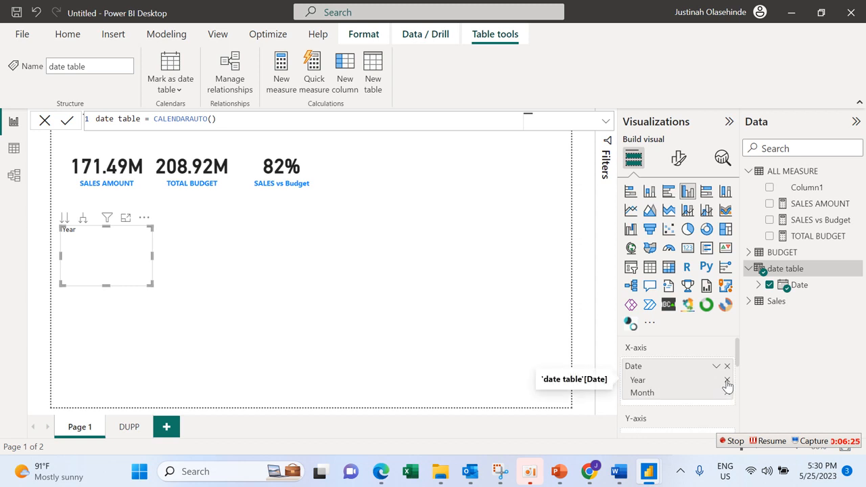
pyautogui.click(727, 380)
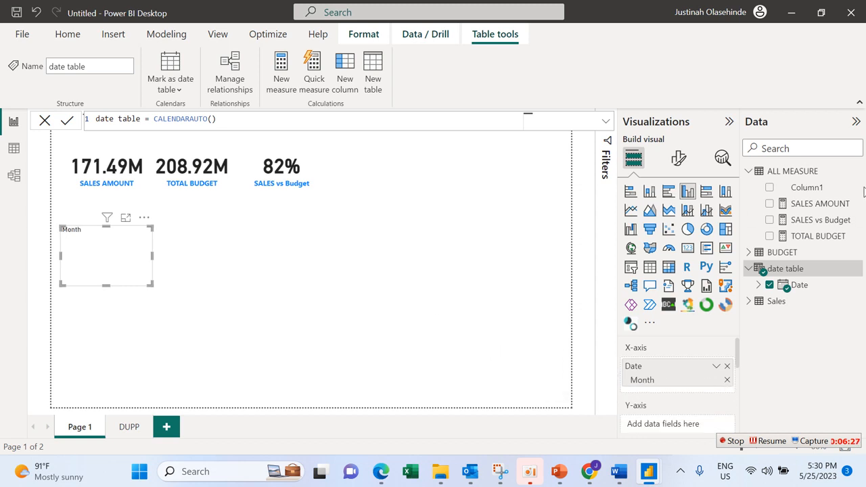
# Plot TOTAL BUDGET and SALES AMOUNT on the column chart and enlarge it to span roughly the width of the three cards
pyautogui.click(771, 236)
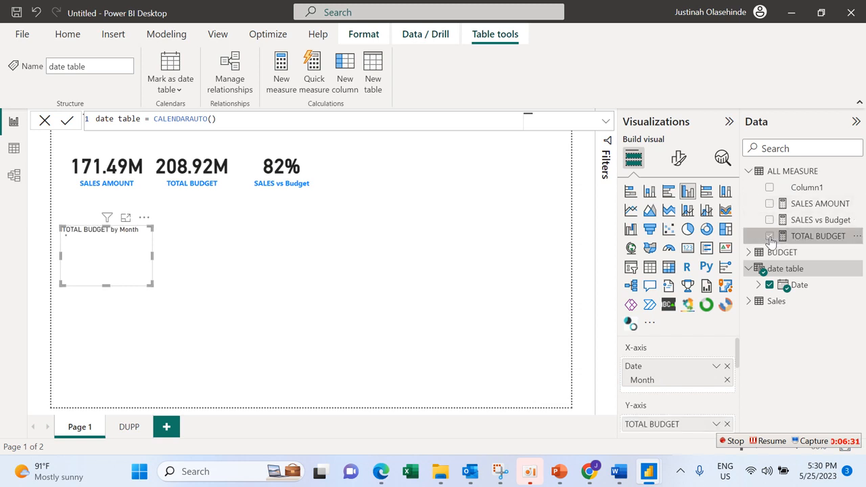
pyautogui.click(769, 203)
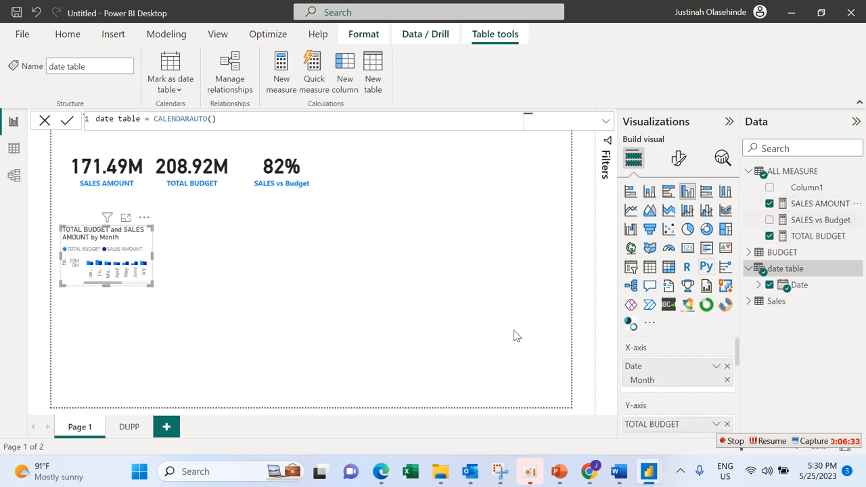
pyautogui.moveTo(149, 284); pyautogui.dragTo(291, 325)
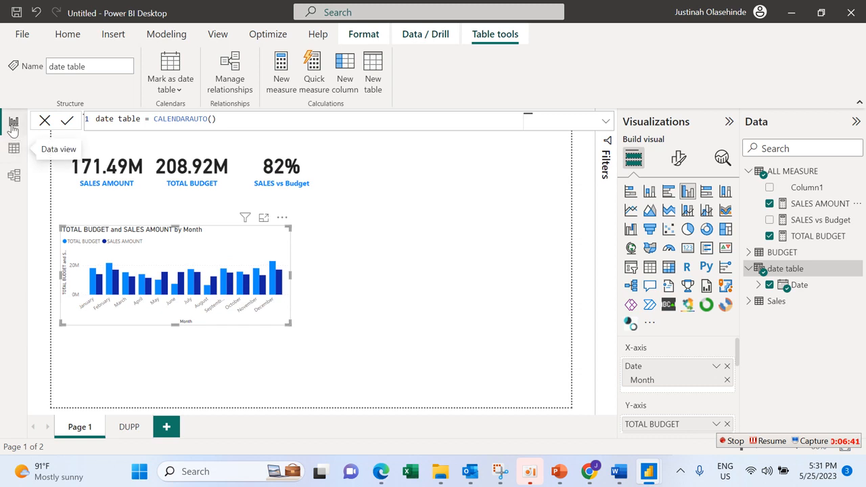
pyautogui.click(43, 121)
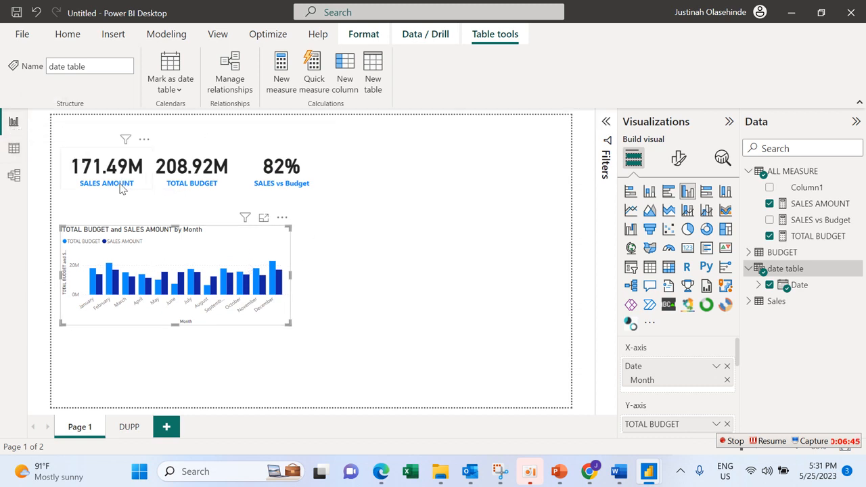
# Switch off the X-axis title of the column chart
pyautogui.click(679, 158)
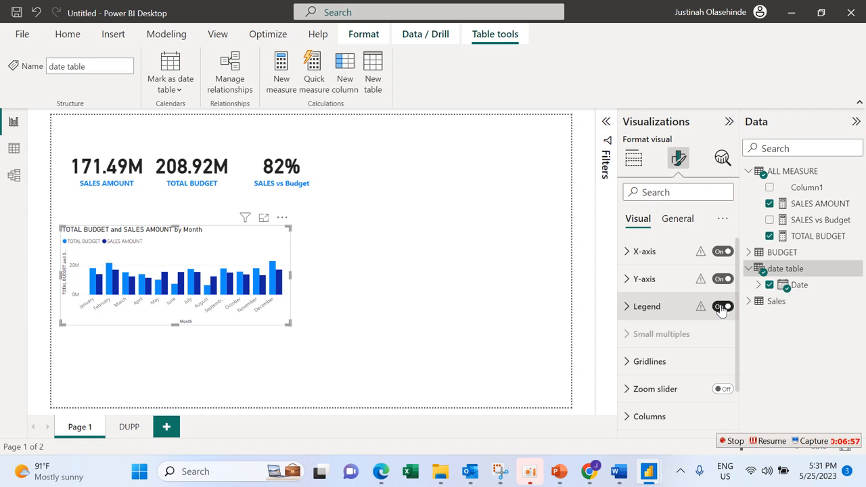
pyautogui.click(670, 256)
pyautogui.click(670, 258)
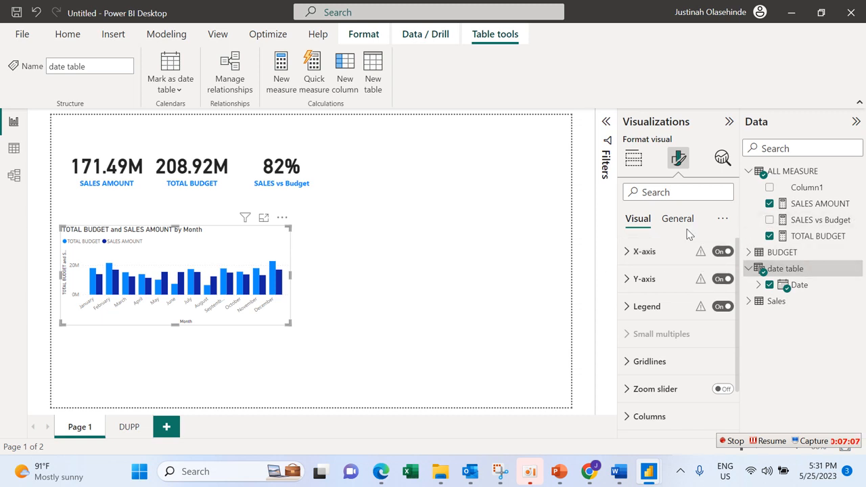
pyautogui.click(666, 256)
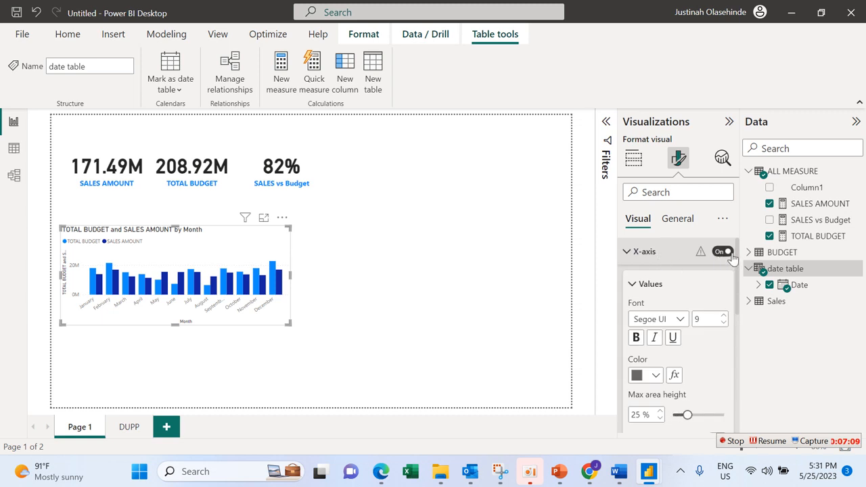
pyautogui.moveTo(737, 257); pyautogui.dragTo(742, 319)
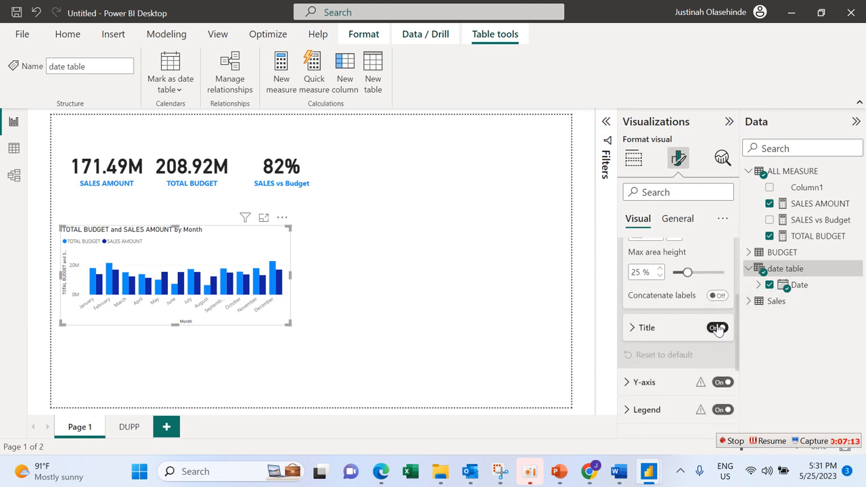
pyautogui.click(718, 328)
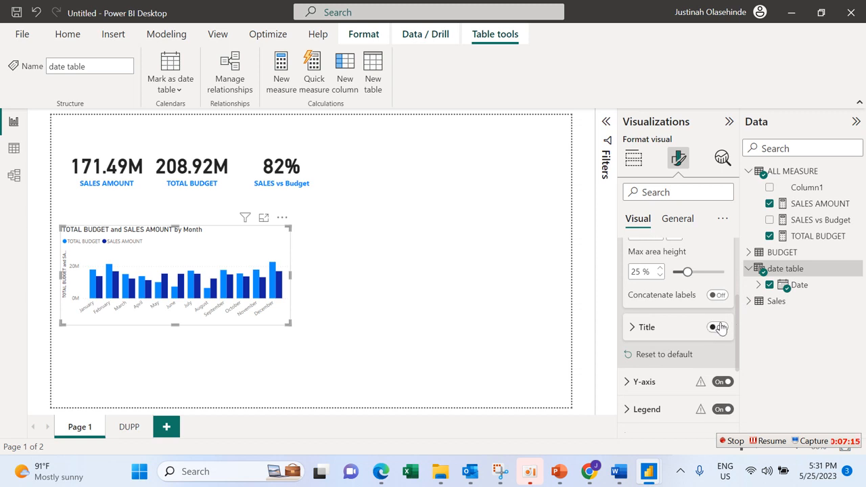
# Make the column chart's X-axis month labels bold and near-black
pyautogui.scroll(5, 741, 317)
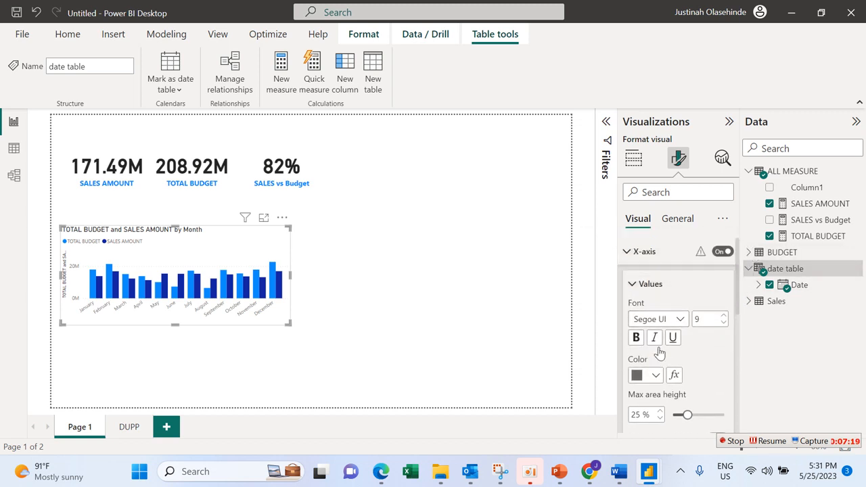
pyautogui.click(636, 337)
pyautogui.click(654, 378)
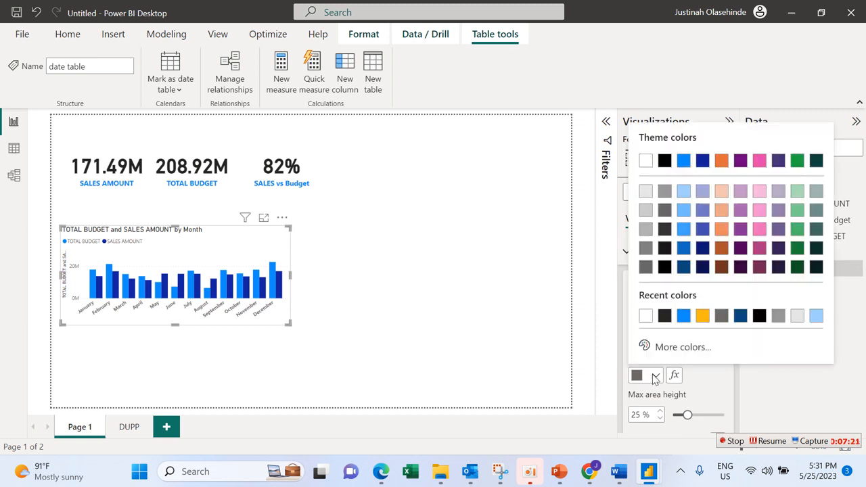
pyautogui.click(667, 317)
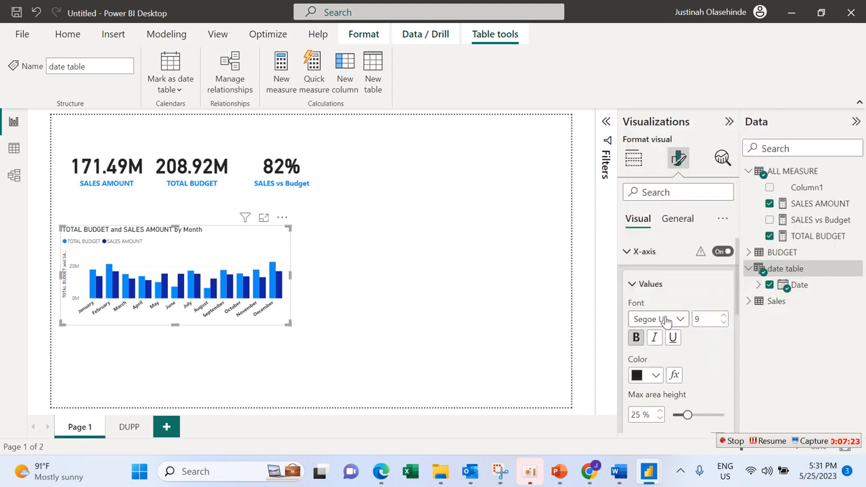
pyautogui.click(630, 284)
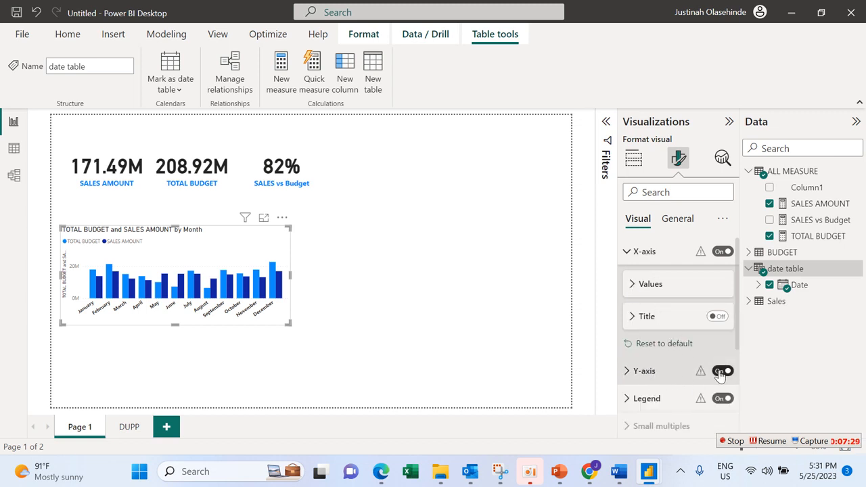
# Switch off the column chart's Y-axis title and the whole Y-axis
pyautogui.click(665, 371)
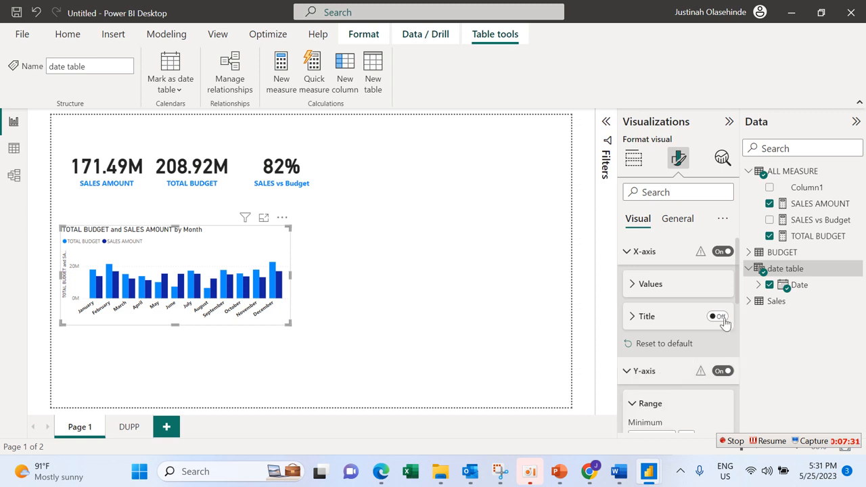
pyautogui.moveTo(737, 290)
pyautogui.mouseDown()
pyautogui.moveTo(736, 362)
pyautogui.moveTo(748, 278)
pyautogui.mouseUp()
pyautogui.click(718, 368)
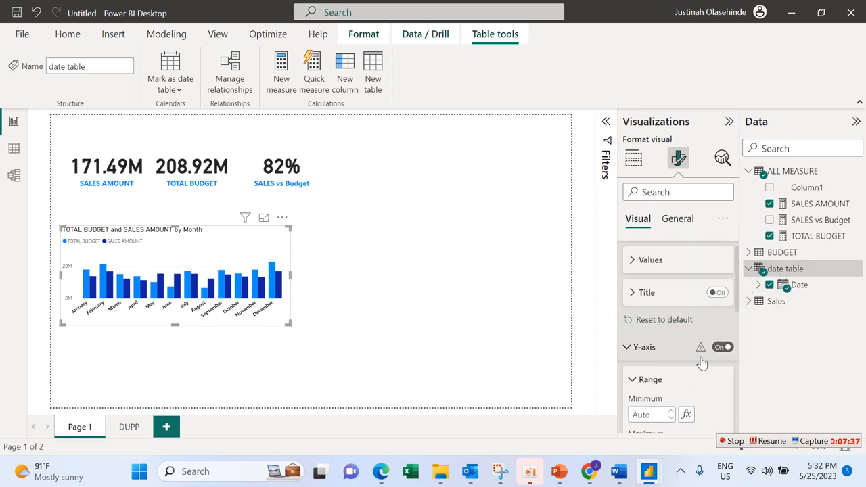
pyautogui.click(722, 348)
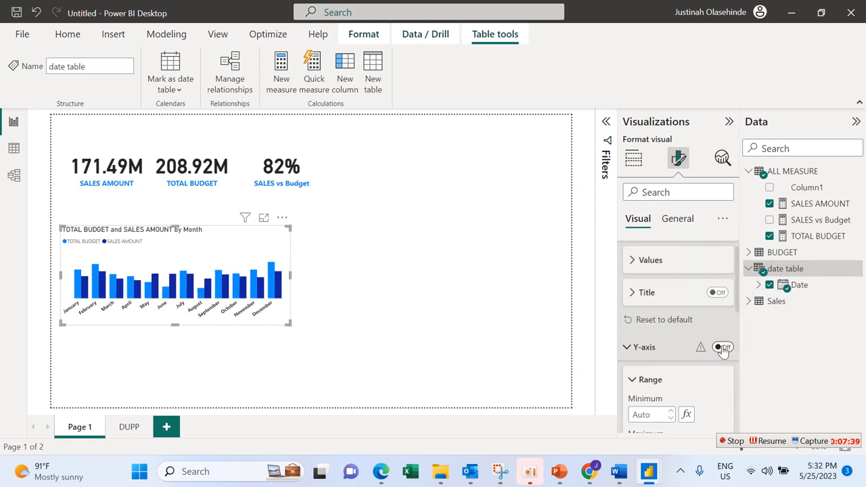
pyautogui.click(635, 301)
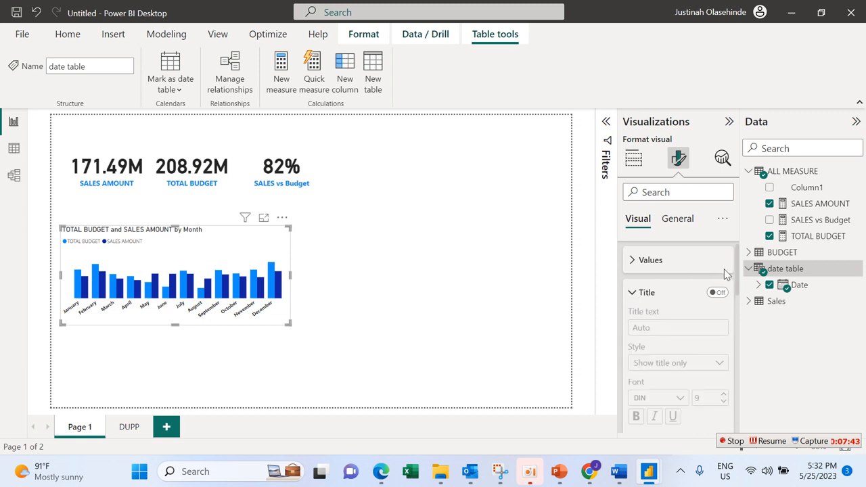
pyautogui.scroll(1, 738, 271)
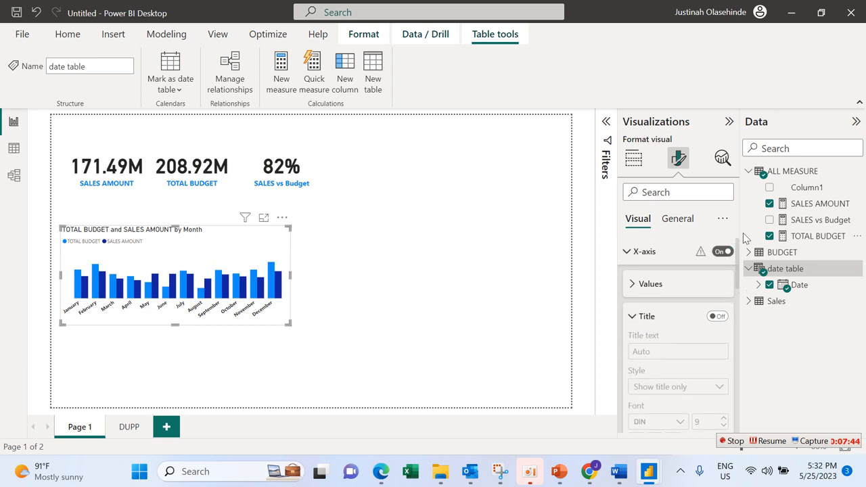
pyautogui.click(629, 252)
pyautogui.click(632, 279)
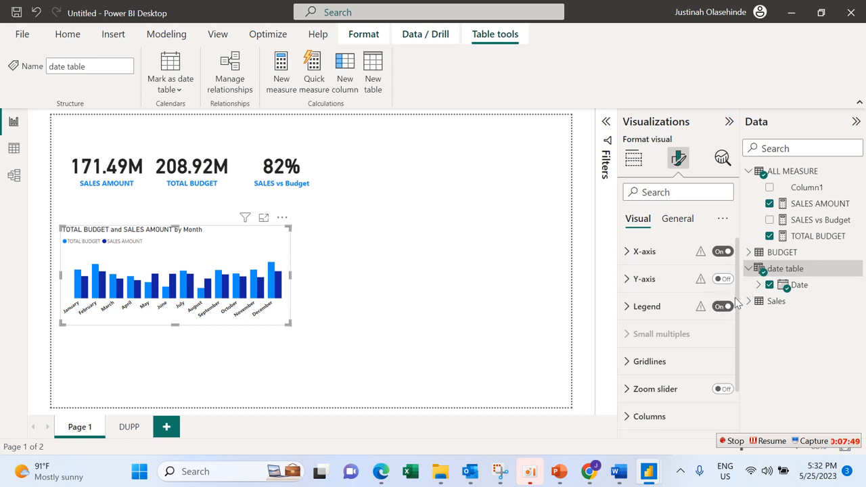
# Format the column chart's legend text as bold and near-black
pyautogui.click(682, 309)
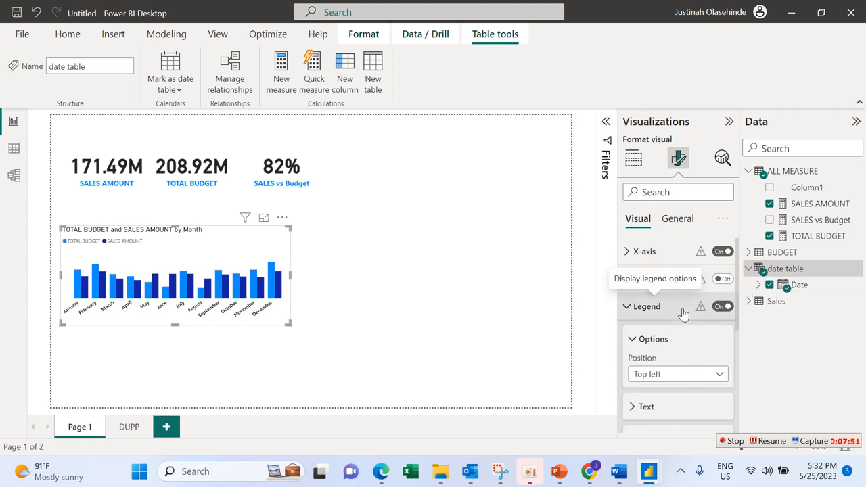
pyautogui.scroll(-1, 737, 325)
pyautogui.scroll(-2, 737, 321)
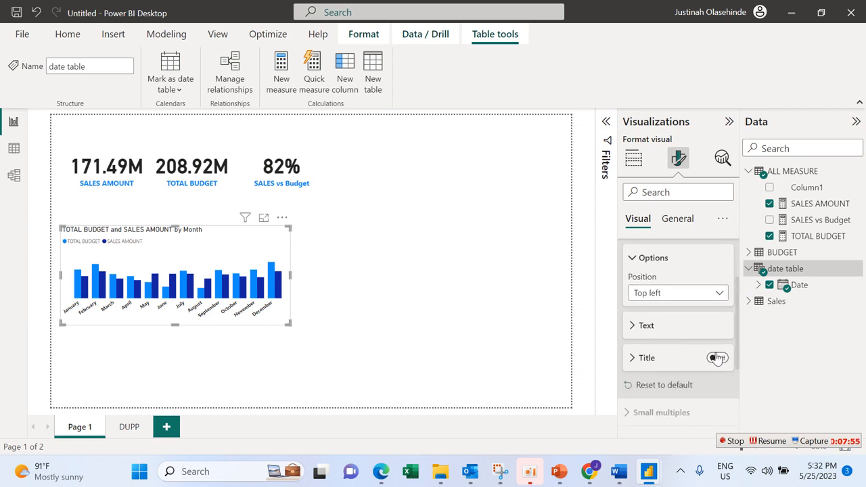
pyautogui.click(678, 332)
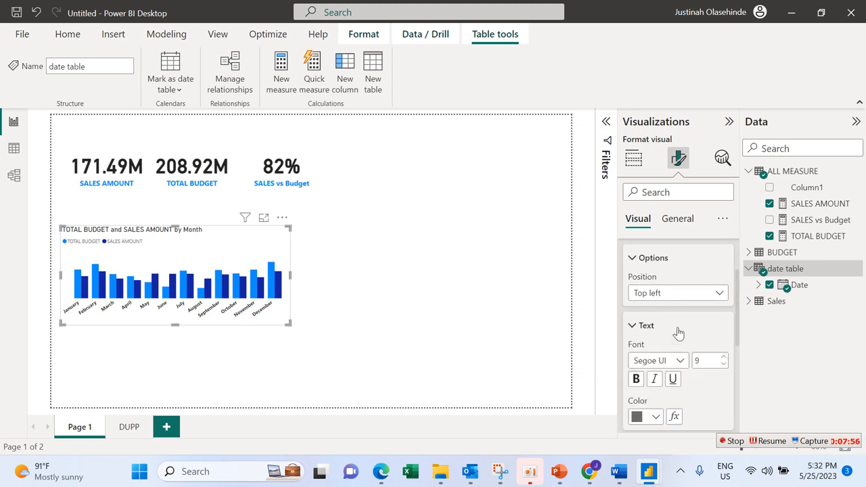
pyautogui.click(650, 417)
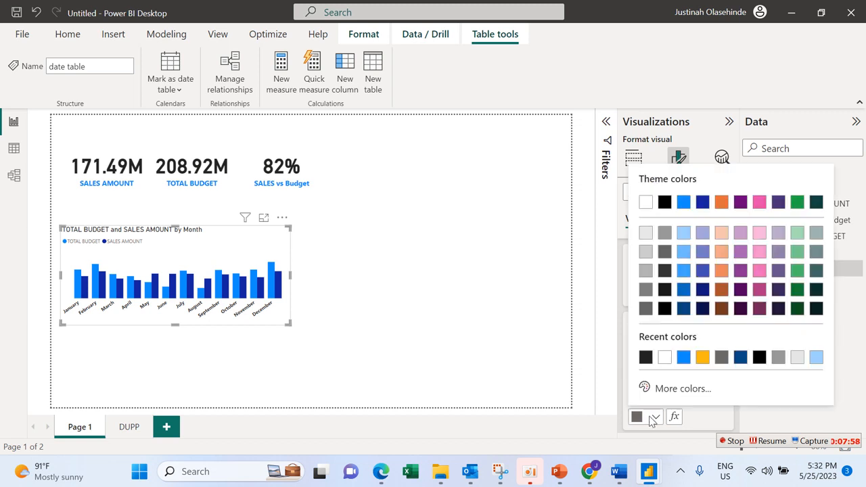
pyautogui.click(647, 357)
pyautogui.click(636, 380)
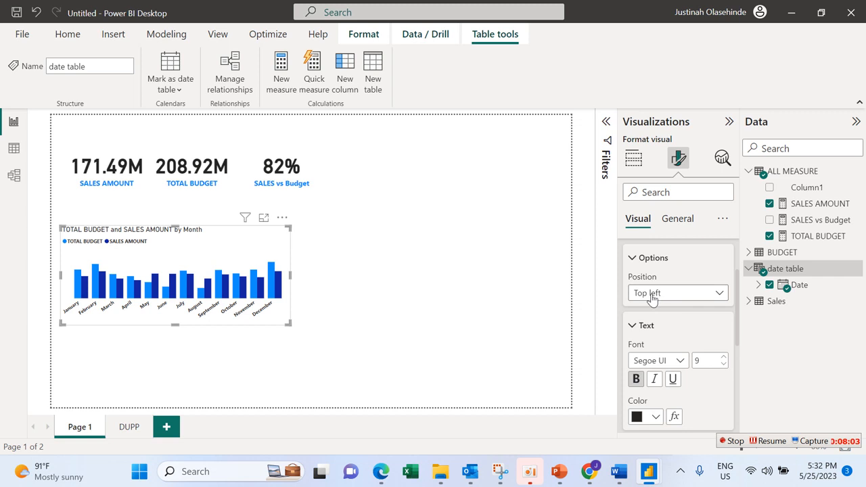
pyautogui.click(629, 326)
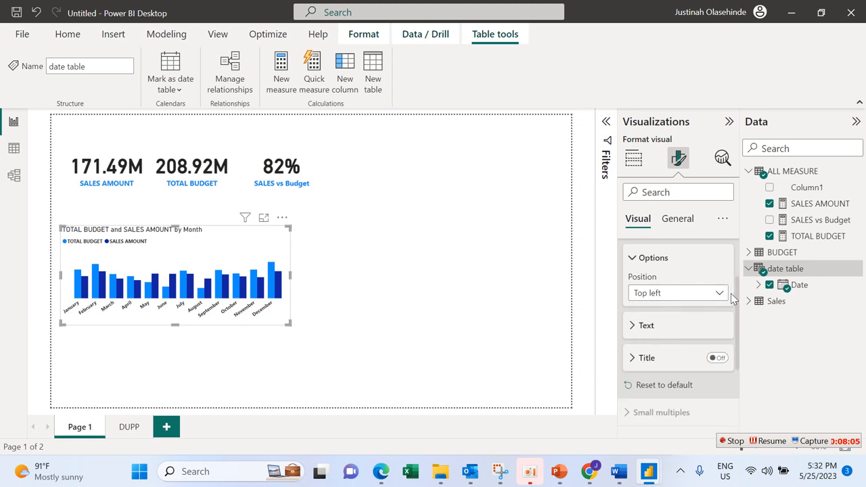
pyautogui.click(633, 260)
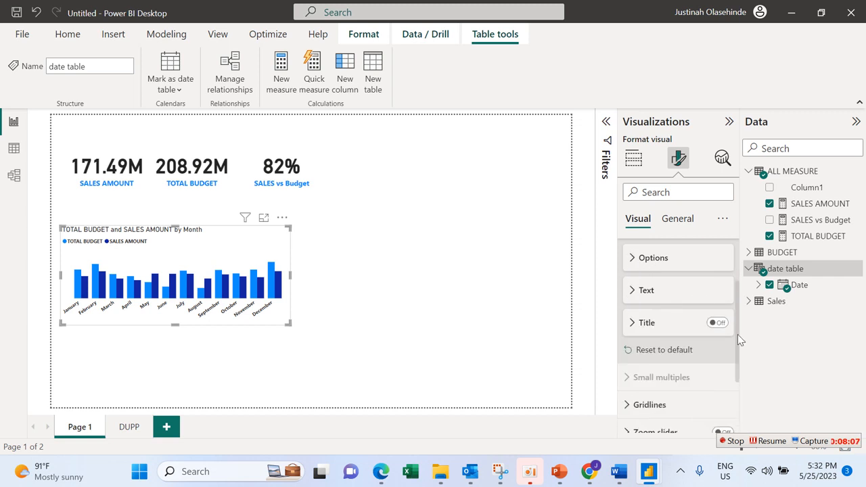
# Turn on data labels for the column chart and expand their settings
pyautogui.moveTo(739, 340); pyautogui.dragTo(735, 407)
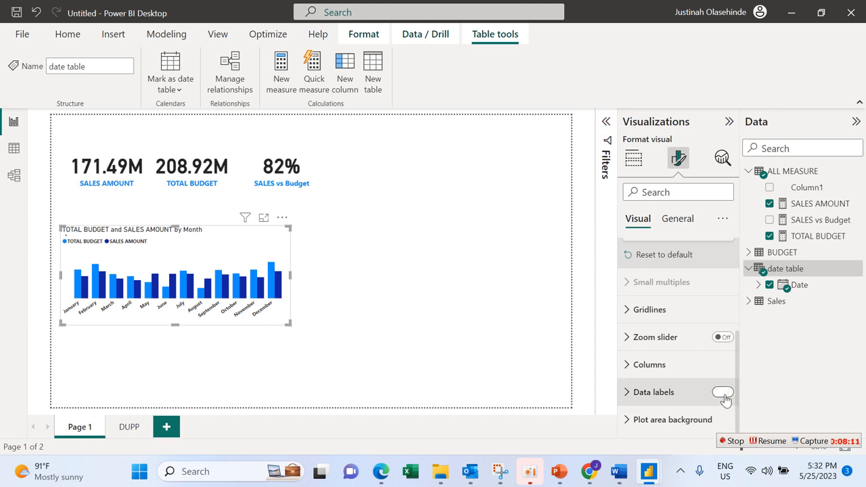
pyautogui.click(723, 393)
pyautogui.click(696, 396)
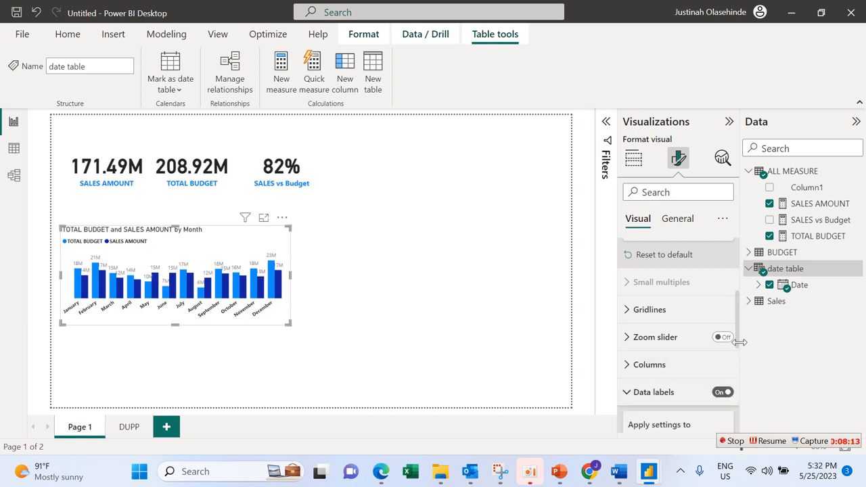
# Make the column chart's data label values bold and near-black
pyautogui.moveTo(740, 345); pyautogui.dragTo(736, 405)
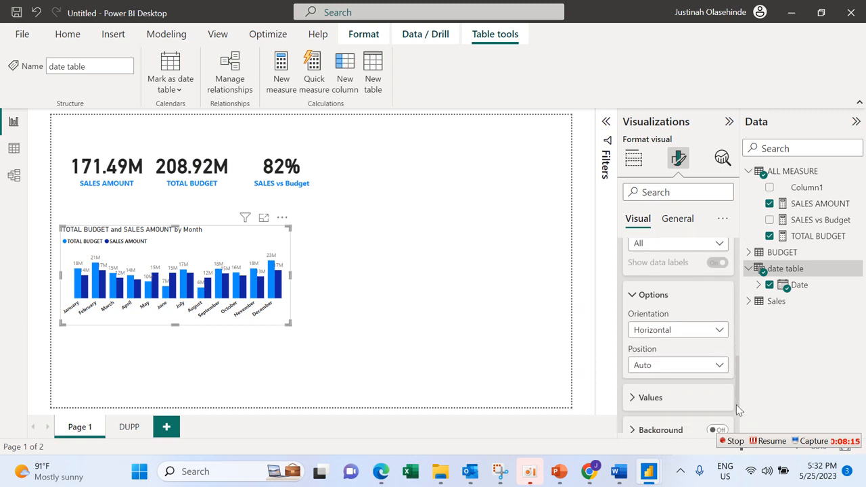
pyautogui.click(686, 348)
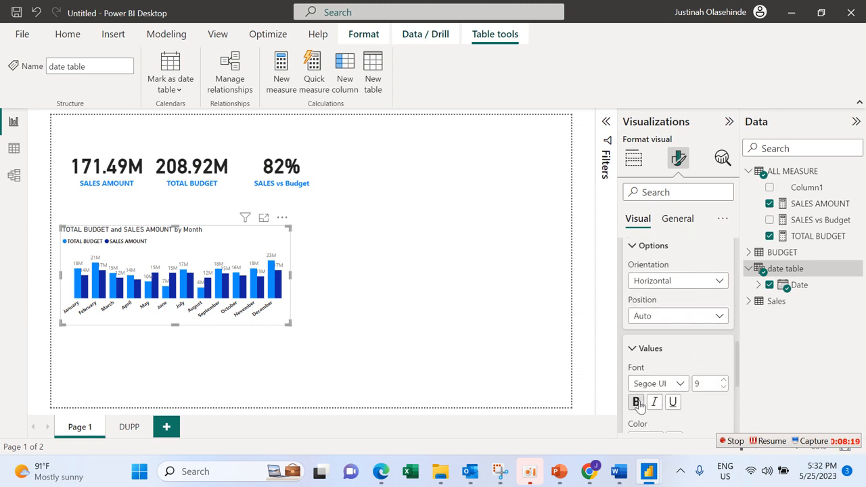
pyautogui.scroll(-3, 736, 365)
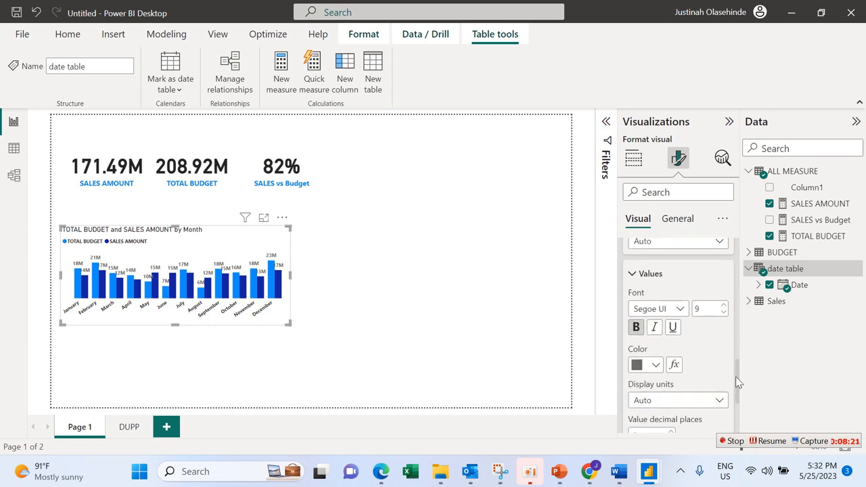
pyautogui.click(653, 325)
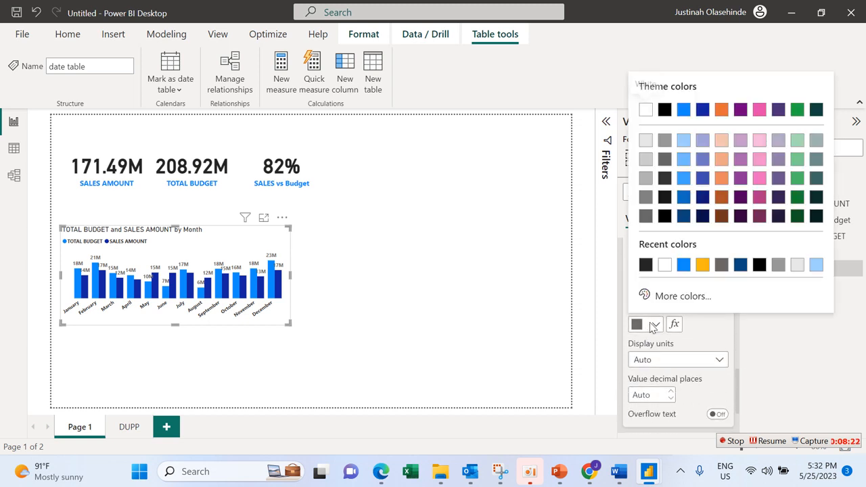
pyautogui.click(645, 266)
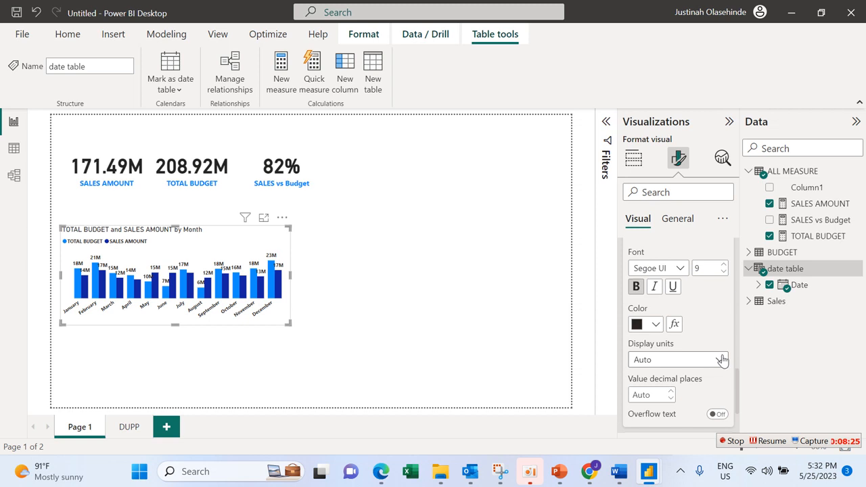
pyautogui.moveTo(739, 381); pyautogui.dragTo(736, 354)
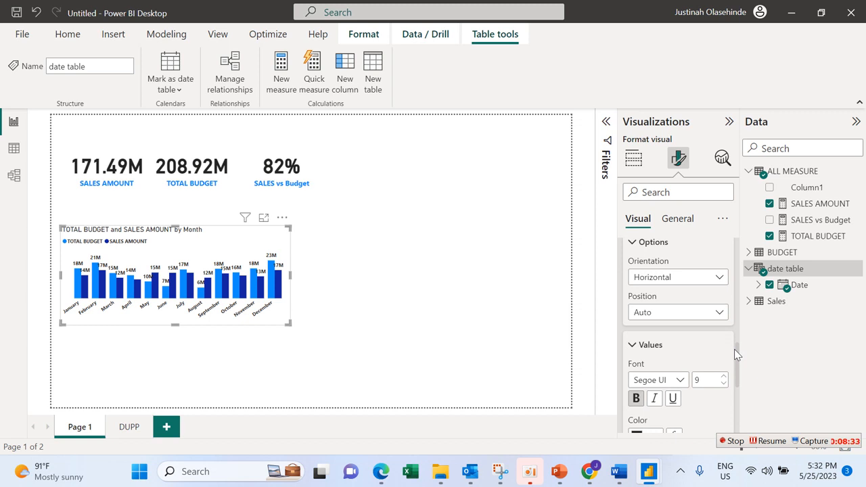
pyautogui.click(719, 314)
pyautogui.click(716, 314)
pyautogui.click(639, 344)
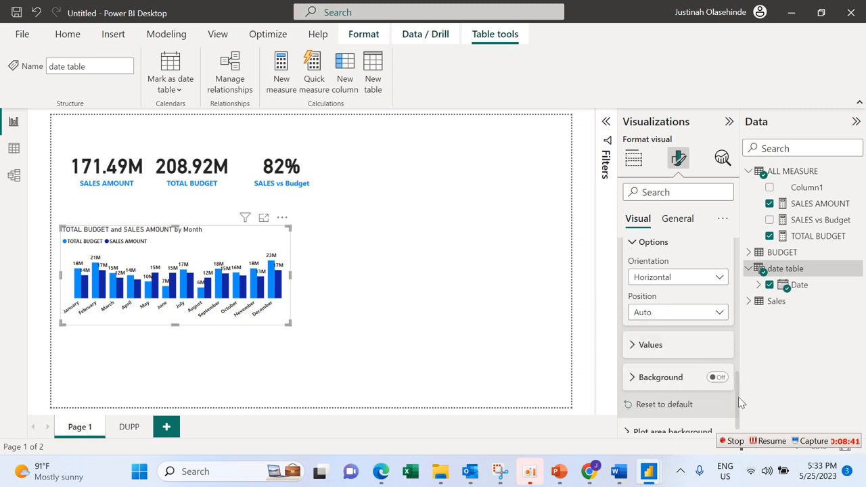
# Try amber as the color of the TOTAL BUDGET columns and return them to blue
pyautogui.moveTo(738, 397); pyautogui.dragTo(745, 337)
pyautogui.click(663, 300)
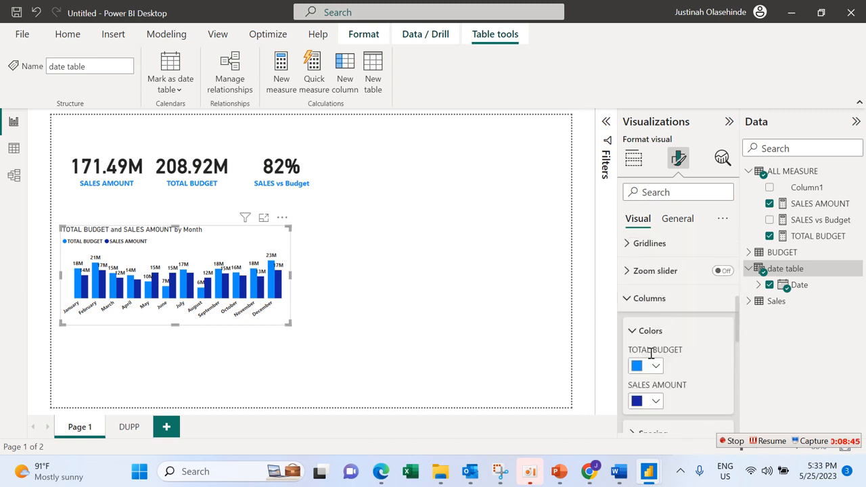
pyautogui.click(646, 366)
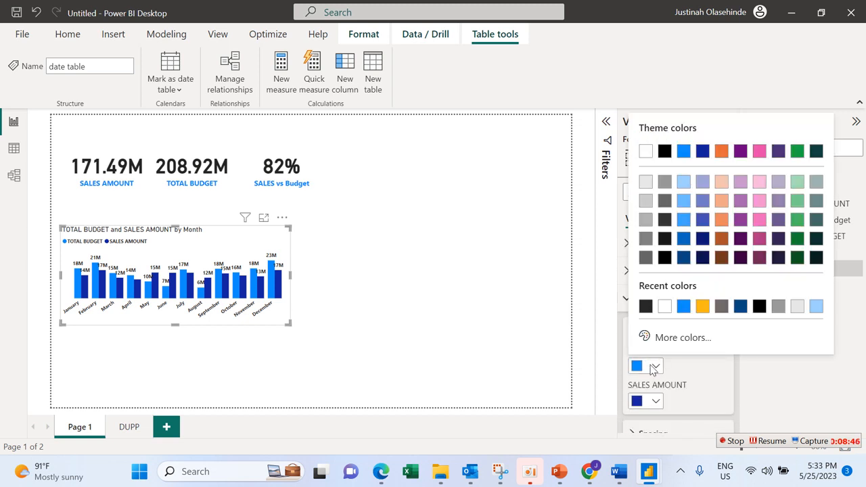
pyautogui.click(703, 307)
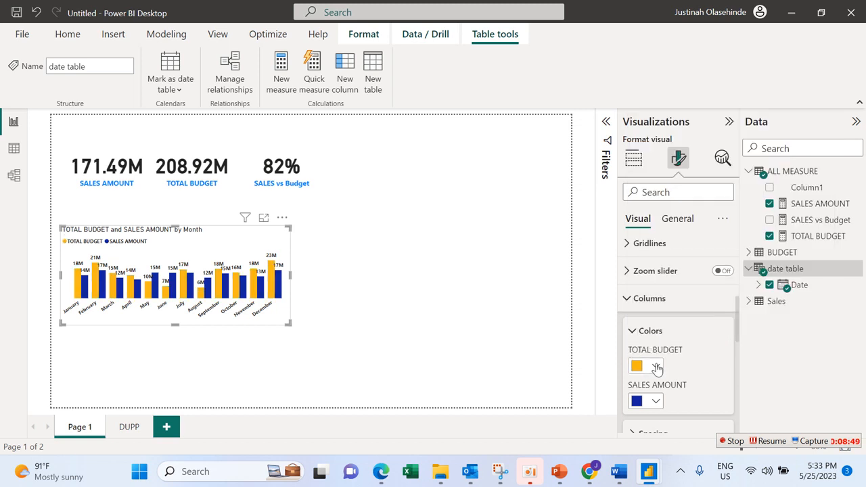
pyautogui.click(655, 400)
pyautogui.click(656, 400)
pyautogui.click(655, 369)
pyautogui.click(723, 306)
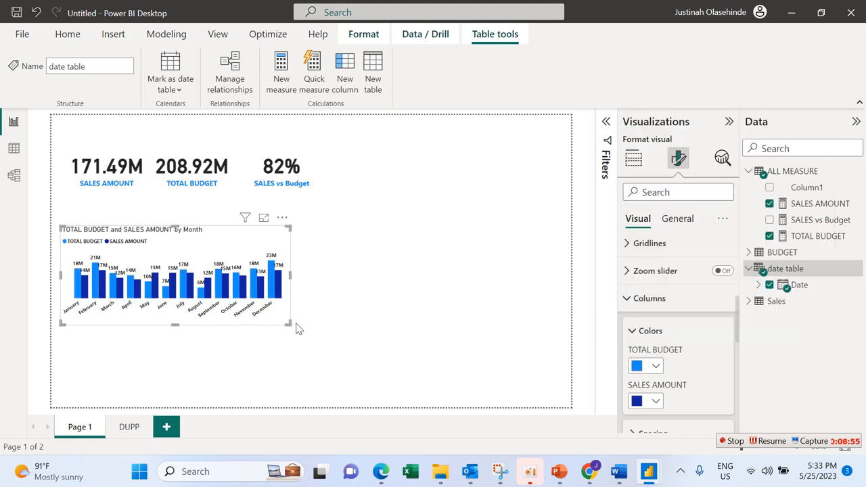
pyautogui.click(636, 308)
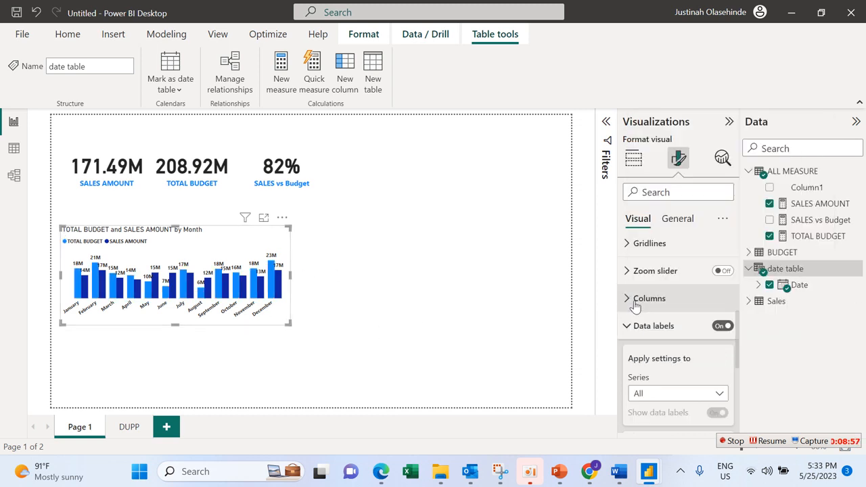
# Turn off the column chart's background effect
pyautogui.click(678, 219)
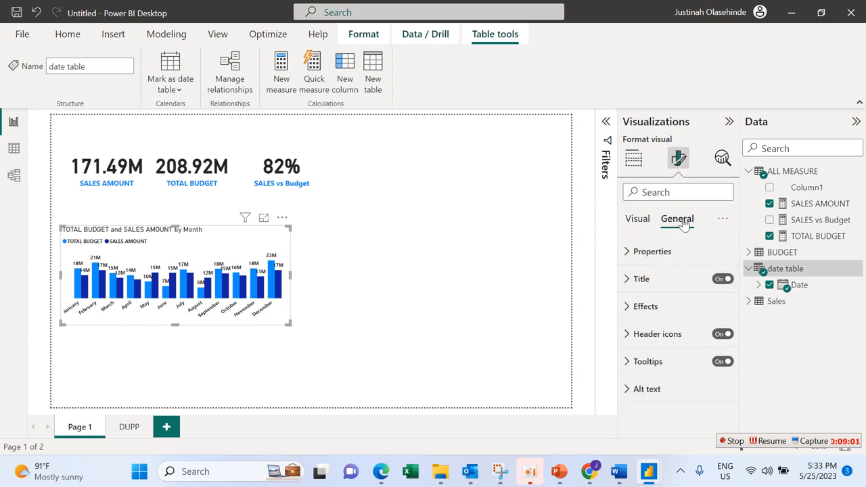
pyautogui.click(683, 313)
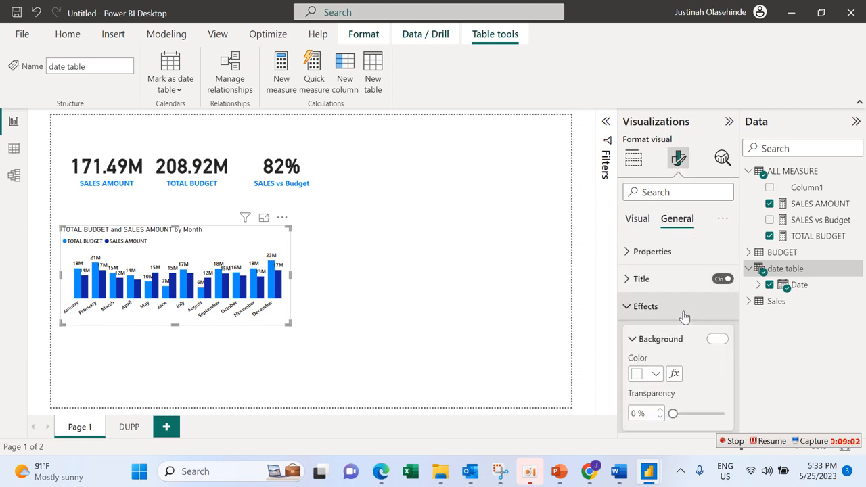
pyautogui.click(715, 340)
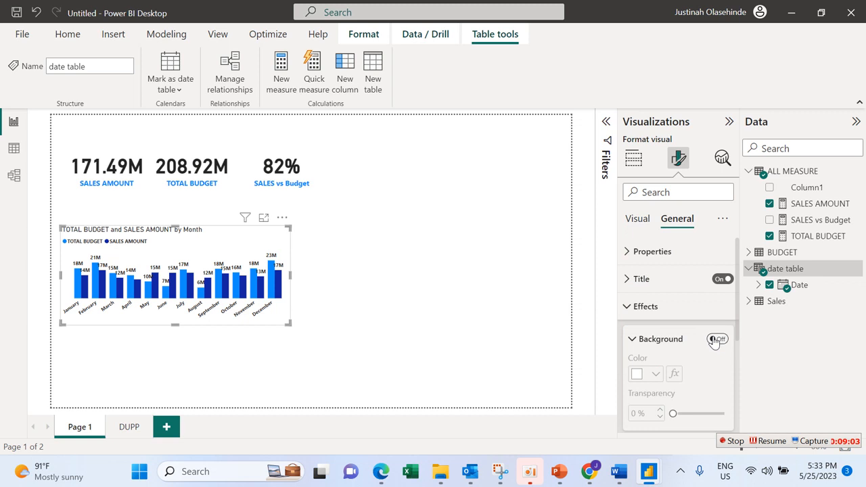
pyautogui.click(687, 314)
# Format the column chart's title as centered, blue and bold, with font size 15
pyautogui.click(687, 284)
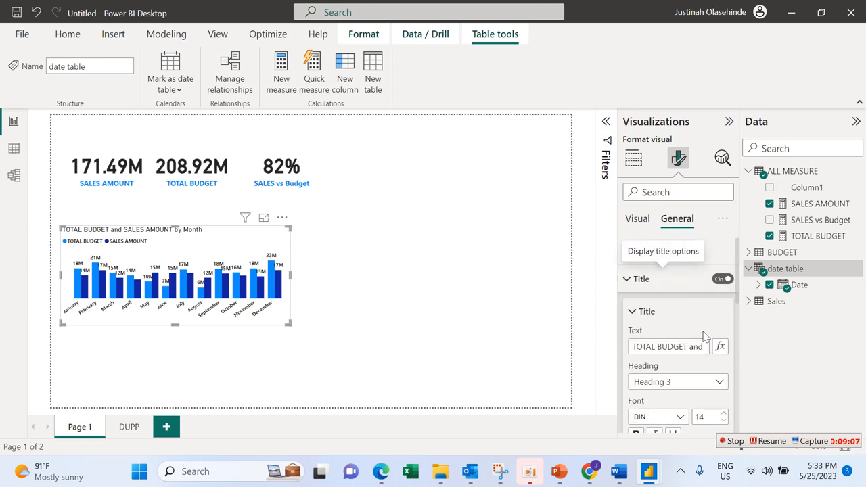
pyautogui.moveTo(739, 300); pyautogui.dragTo(738, 349)
pyautogui.click(657, 381)
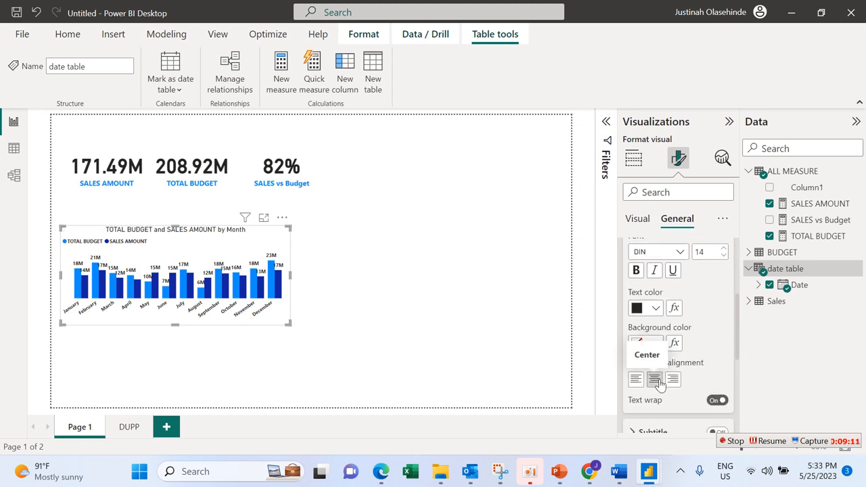
pyautogui.click(656, 309)
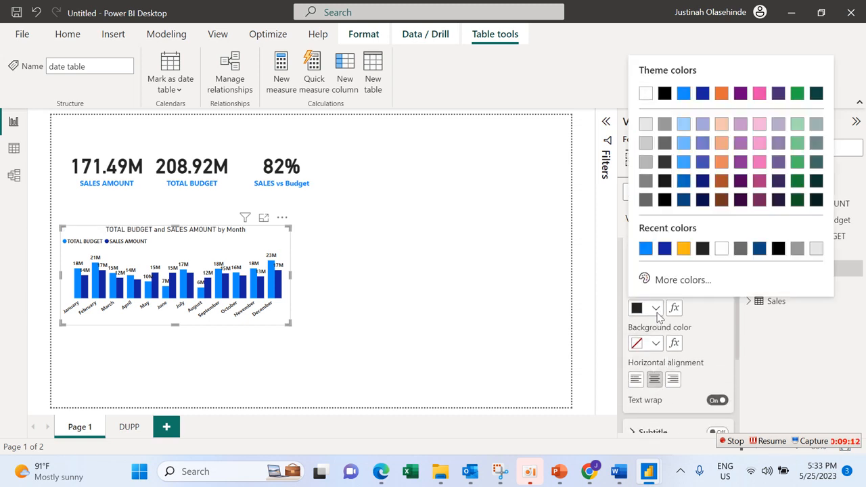
pyautogui.click(646, 251)
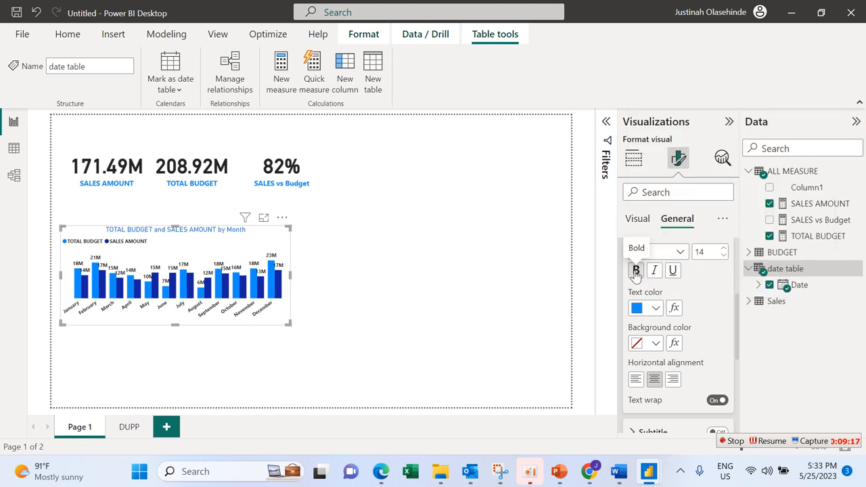
pyautogui.click(636, 271)
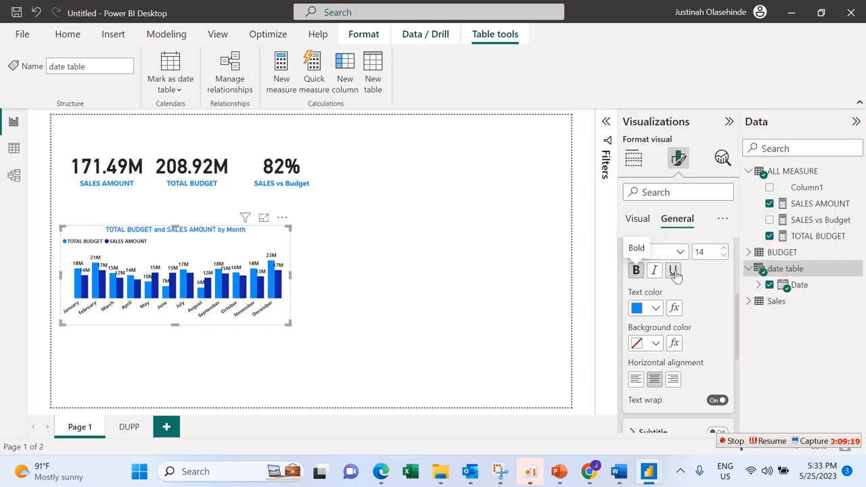
pyautogui.click(724, 249)
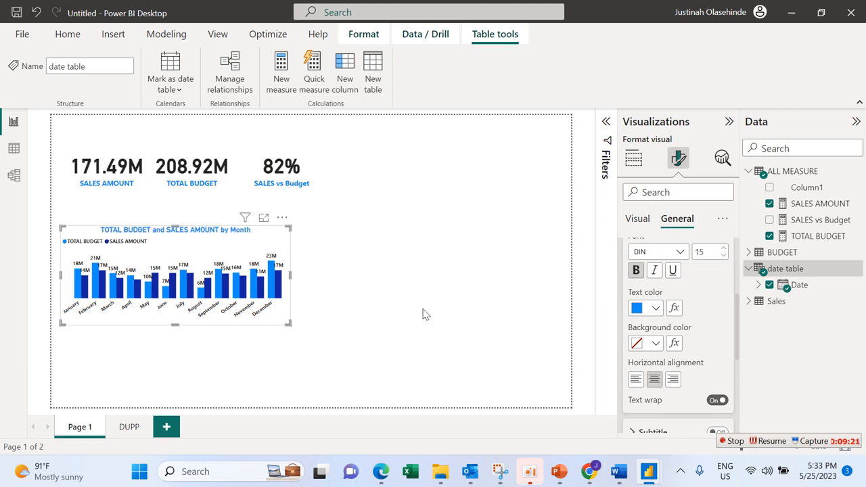
# Move the column chart up and widen it slightly, and place a pasted duplicate of it directly below
pyautogui.moveTo(289, 324)
pyautogui.mouseDown()
pyautogui.moveTo(302, 333)
pyautogui.moveTo(291, 313)
pyautogui.moveTo(302, 324)
pyautogui.moveTo(302, 314)
pyautogui.mouseUp()
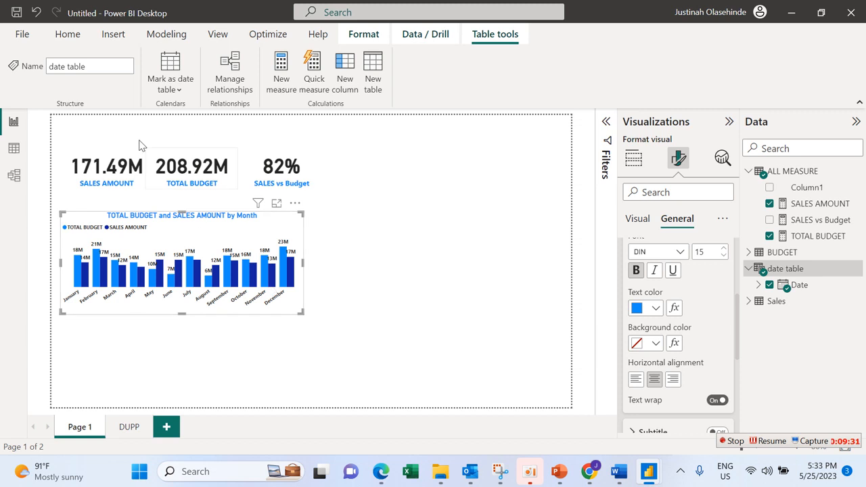
pyautogui.click(68, 34)
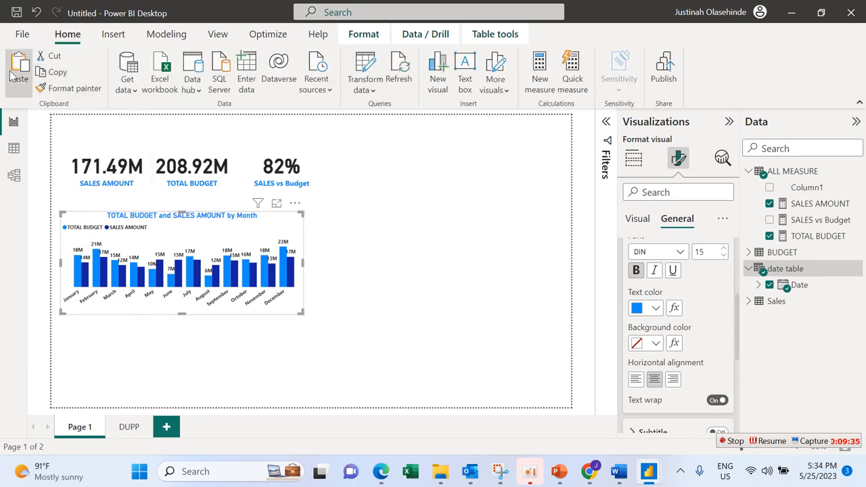
pyautogui.hotkey('ctrl', 'v')
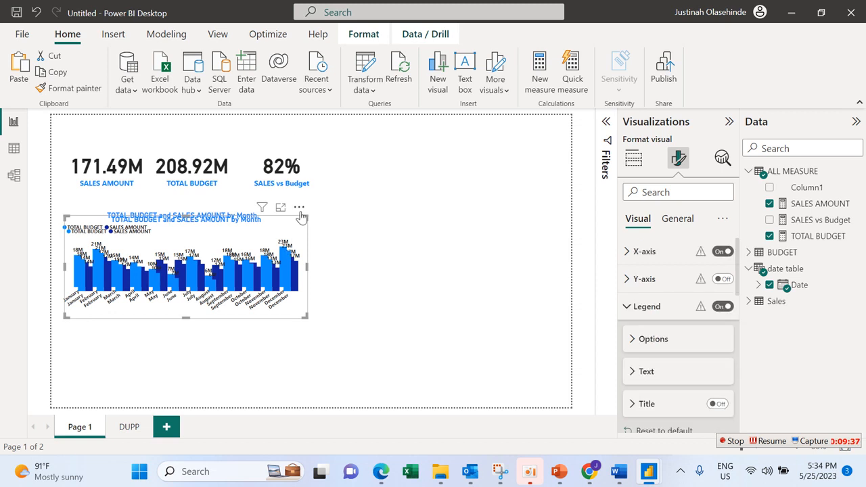
pyautogui.moveTo(298, 226); pyautogui.dragTo(296, 303)
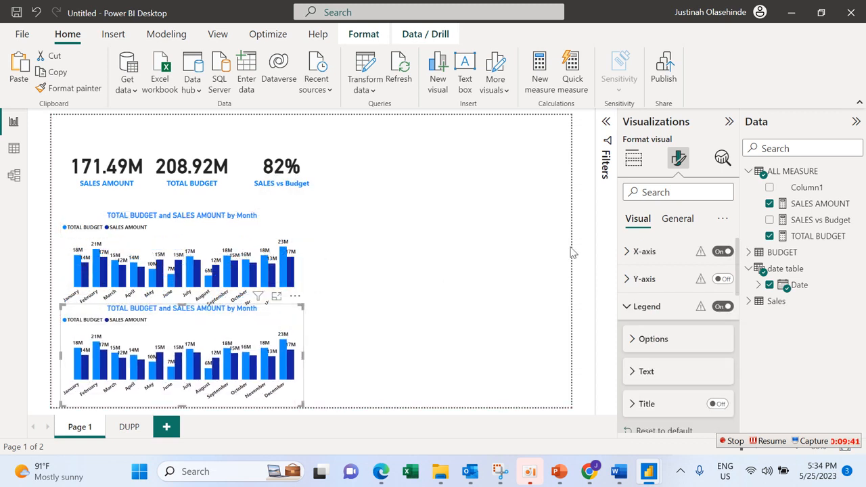
# Convert the duplicated chart to a stacked area chart and widen it slightly
pyautogui.click(643, 160)
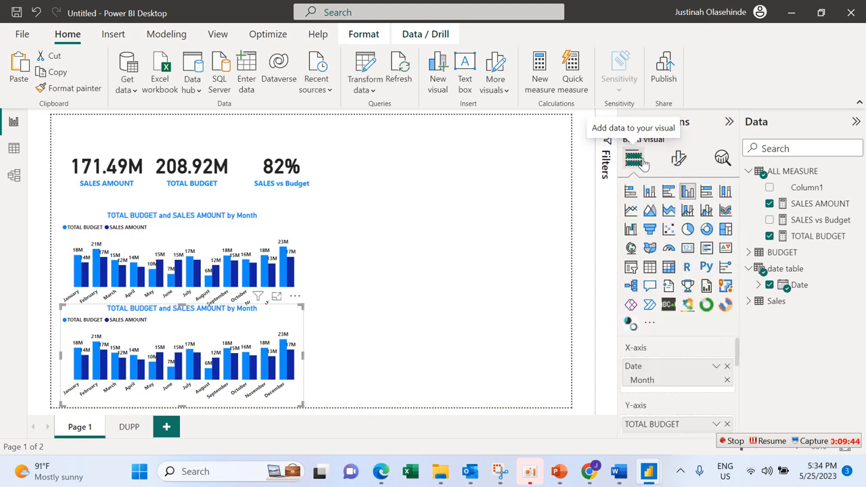
pyautogui.click(650, 210)
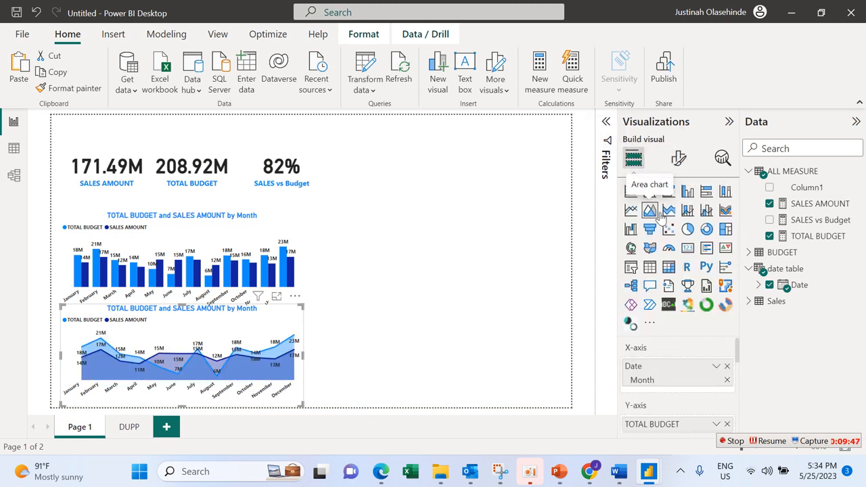
pyautogui.click(670, 212)
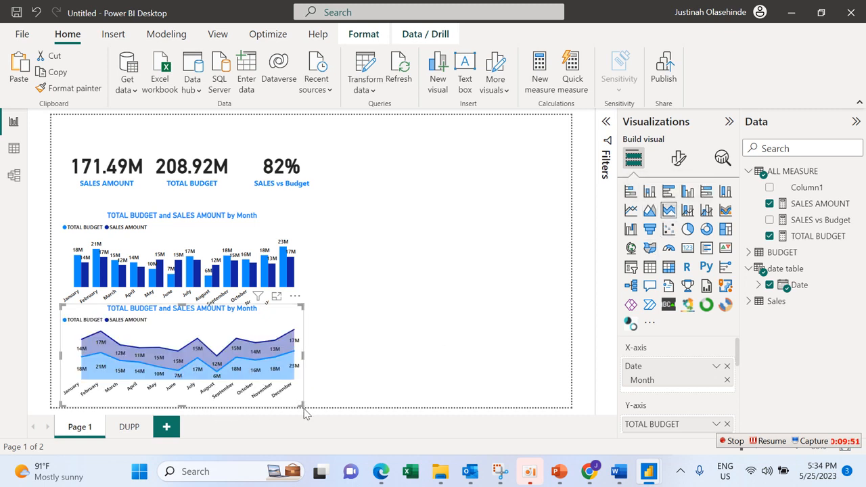
pyautogui.moveTo(302, 405)
pyautogui.mouseDown()
pyautogui.moveTo(339, 408)
pyautogui.moveTo(311, 406)
pyautogui.mouseUp()
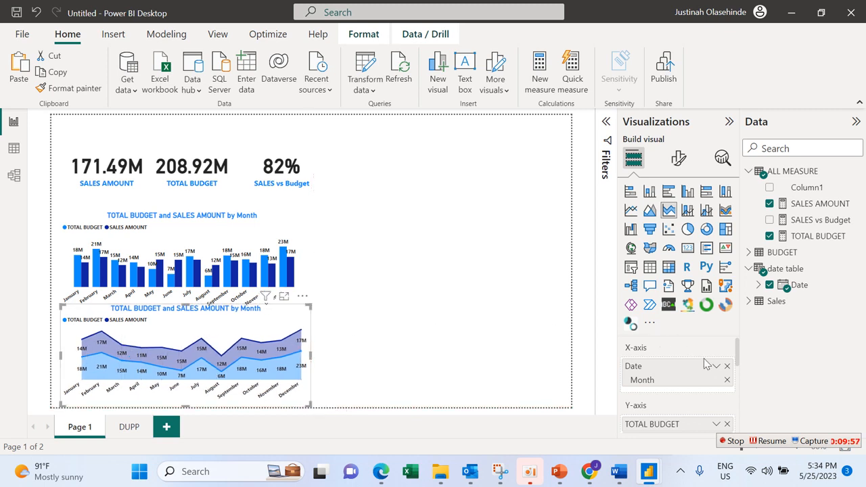
# Replace the stacked area chart's X-axis field with Date kept at Year level only, and widen the chart a little more
pyautogui.click(726, 369)
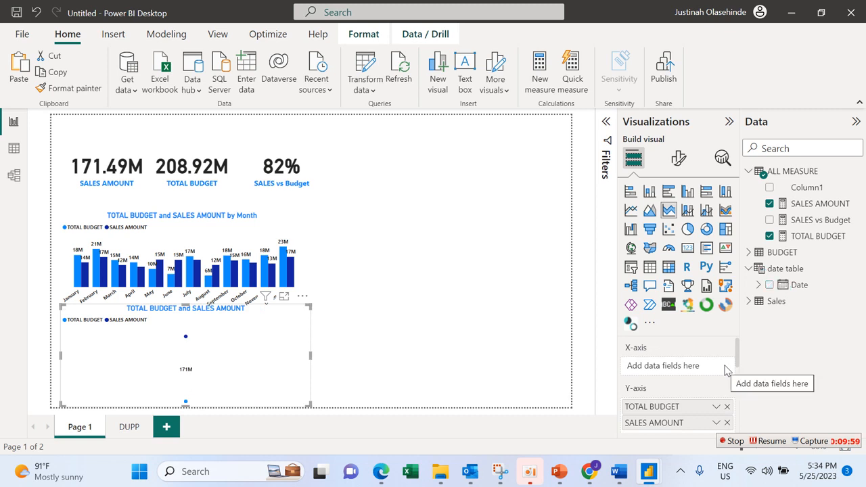
pyautogui.click(769, 286)
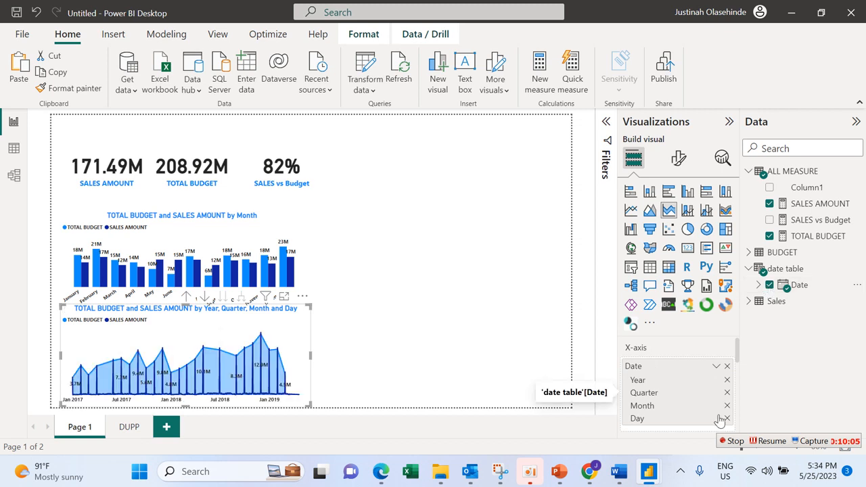
pyautogui.click(727, 419)
pyautogui.click(727, 406)
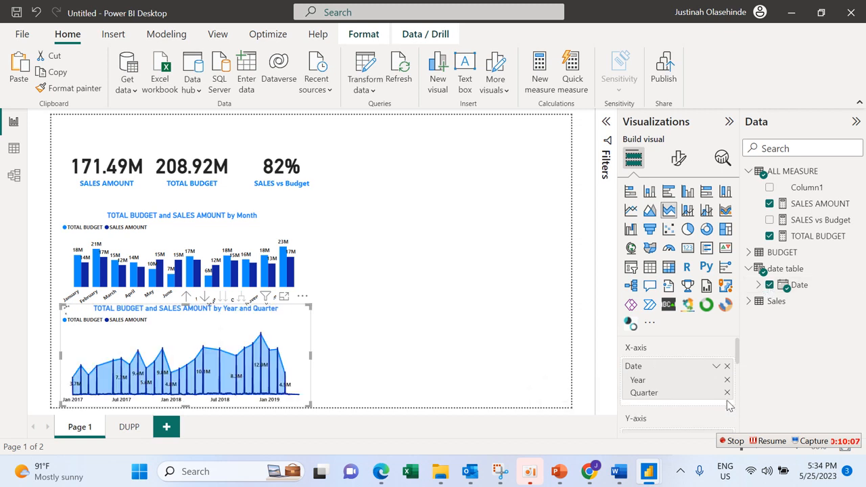
pyautogui.click(727, 393)
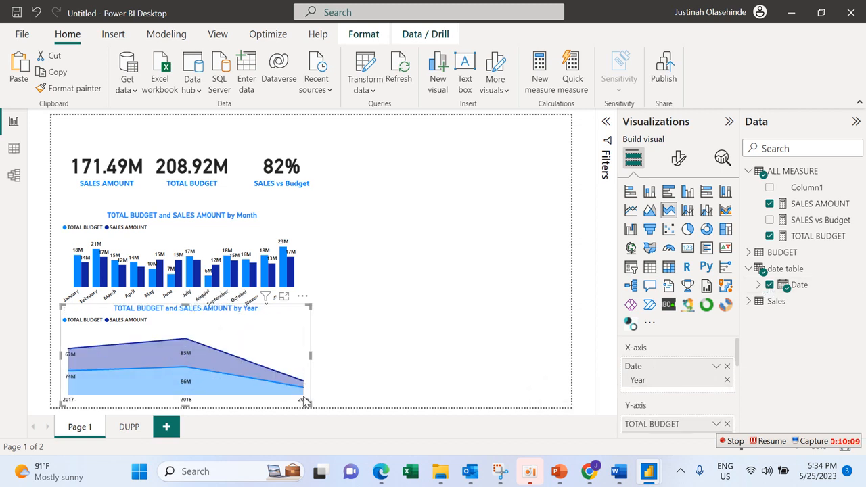
pyautogui.moveTo(331, 408); pyautogui.dragTo(343, 402)
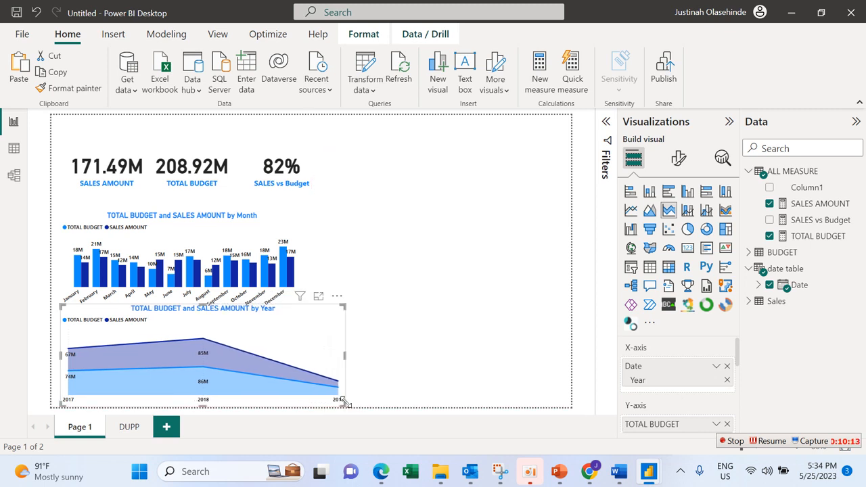
pyautogui.moveTo(344, 402); pyautogui.dragTo(332, 404)
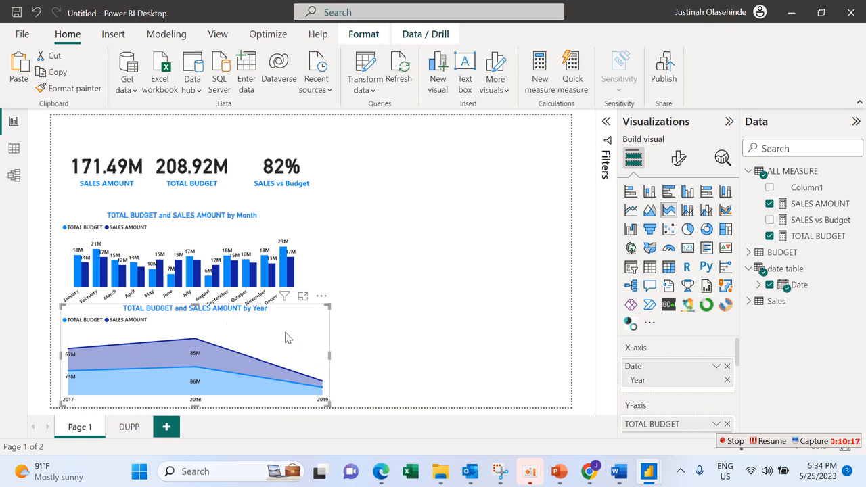
pyautogui.click(365, 336)
pyautogui.click(314, 346)
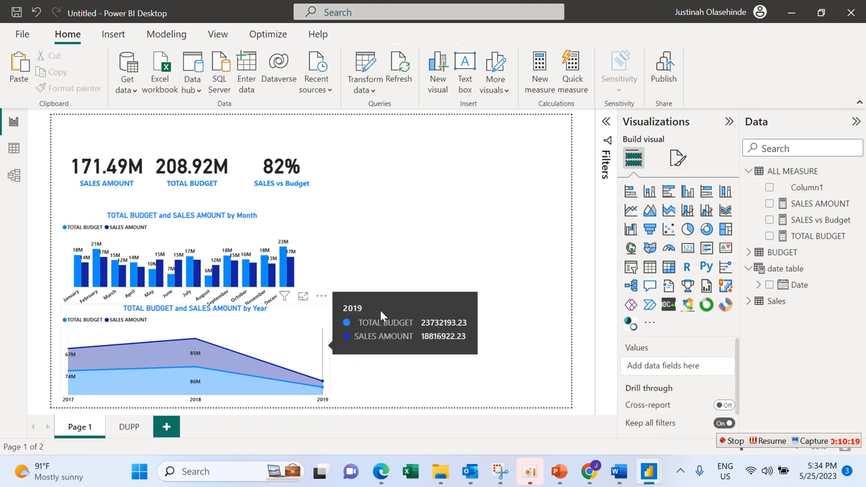
pyautogui.click(678, 157)
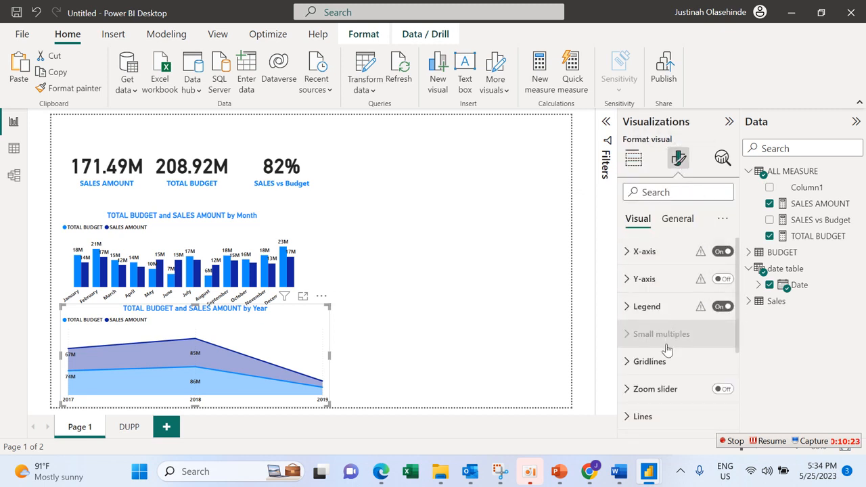
pyautogui.click(676, 220)
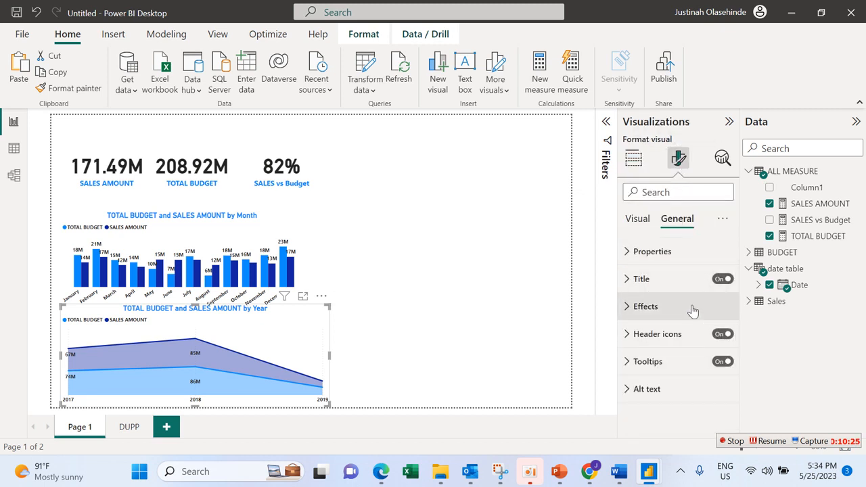
pyautogui.click(670, 306)
pyautogui.click(668, 306)
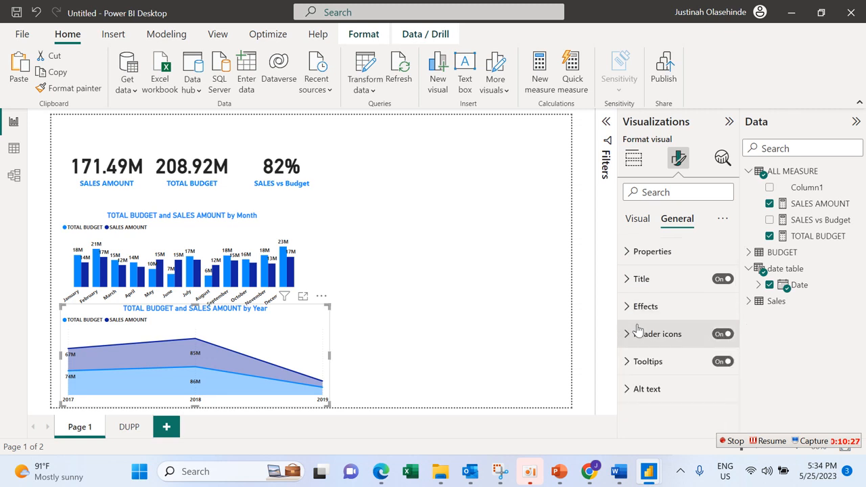
pyautogui.click(383, 389)
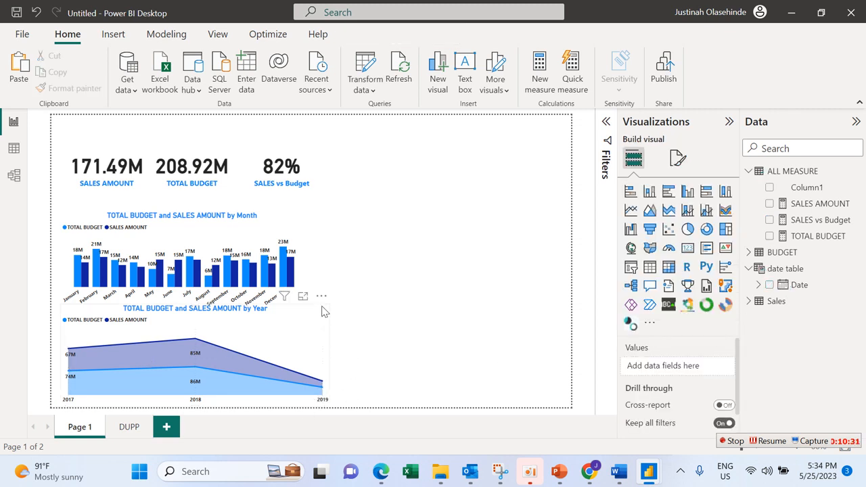
# Reduce the stacked area chart's height from its upper edge so it clears the column chart's month labels
pyautogui.click(322, 311)
pyautogui.moveTo(326, 306); pyautogui.dragTo(329, 319)
pyautogui.click(374, 319)
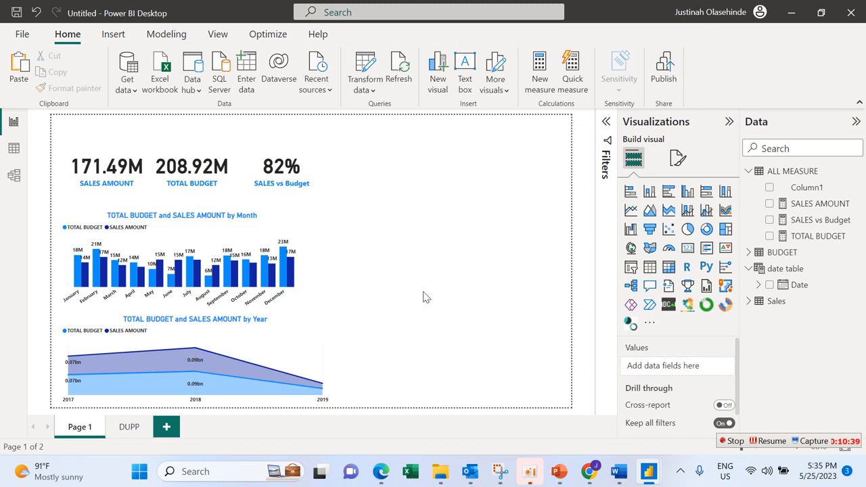
# Add a donut chart beside the column chart with Brand as the legend and SALES vs Budget as the values
pyautogui.click(707, 230)
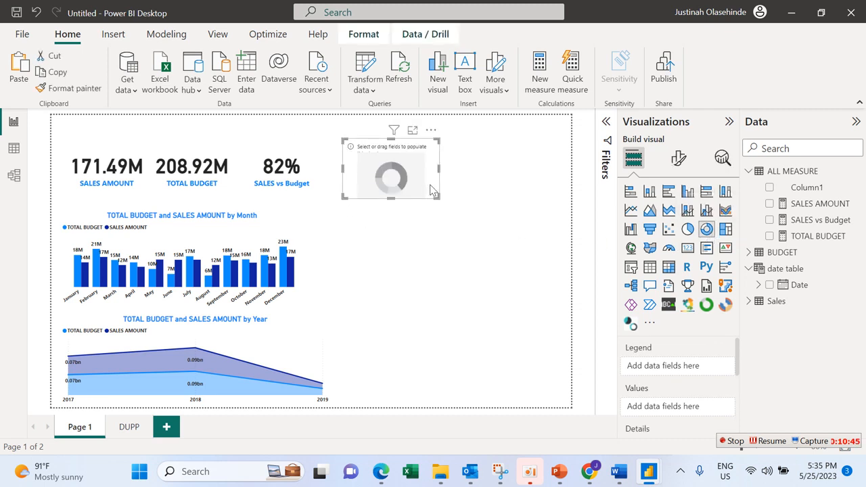
pyautogui.moveTo(431, 196); pyautogui.dragTo(437, 255)
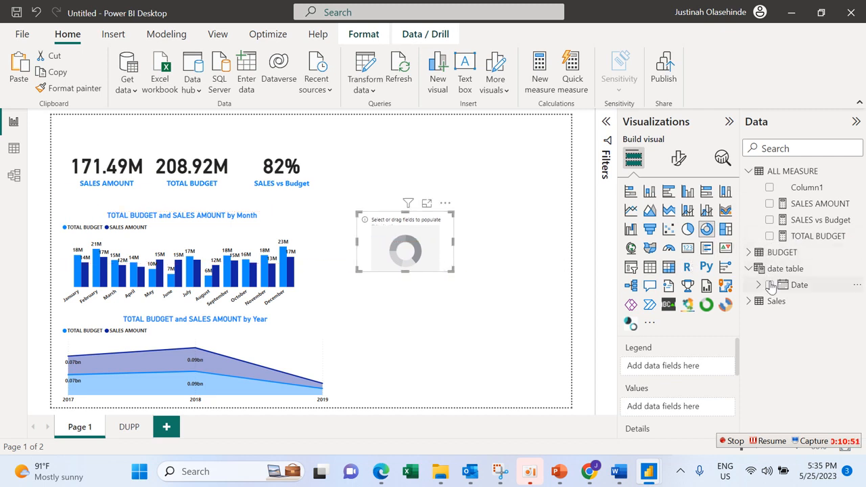
pyautogui.click(749, 301)
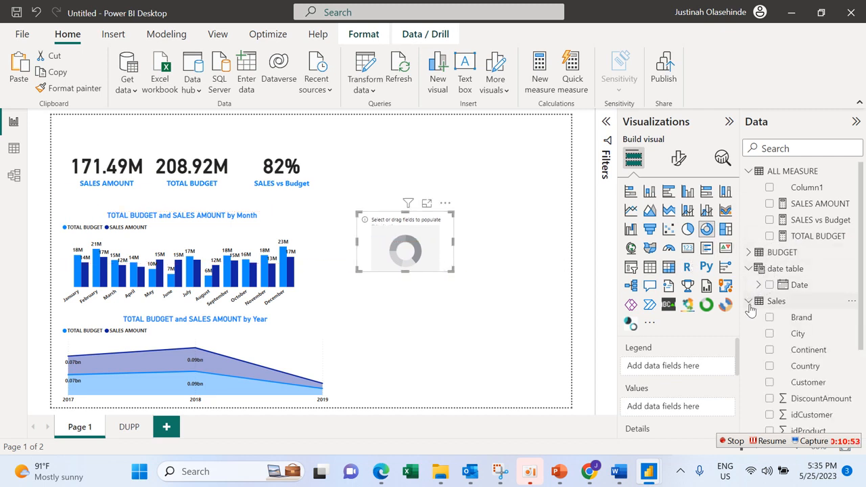
pyautogui.click(770, 317)
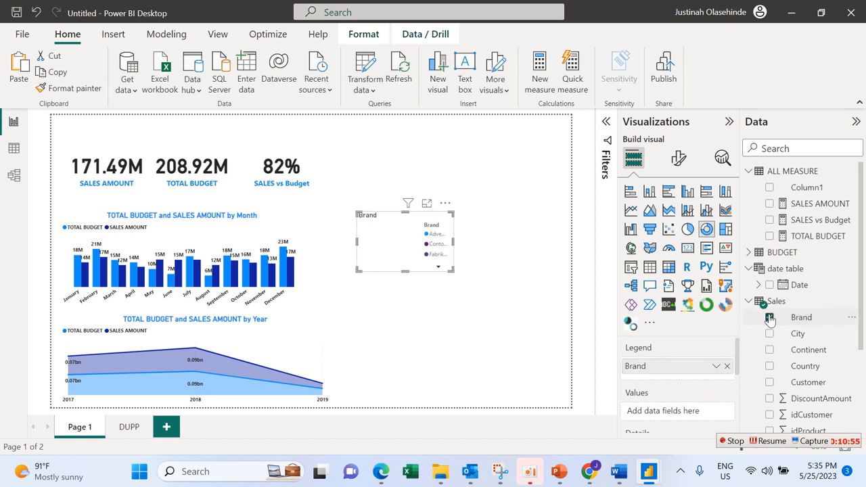
pyautogui.click(770, 220)
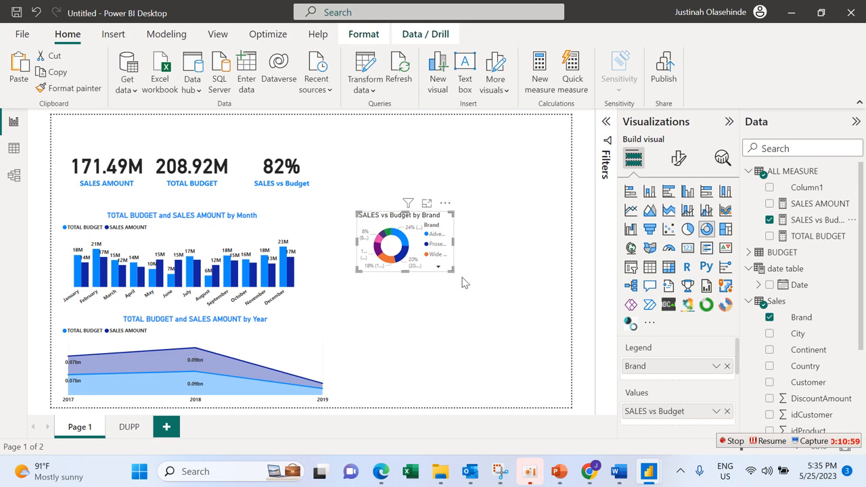
# Enlarge the donut chart to fill the empty page area beside the column and area charts
pyautogui.moveTo(463, 283); pyautogui.dragTo(542, 379)
pyautogui.moveTo(356, 382); pyautogui.dragTo(336, 390)
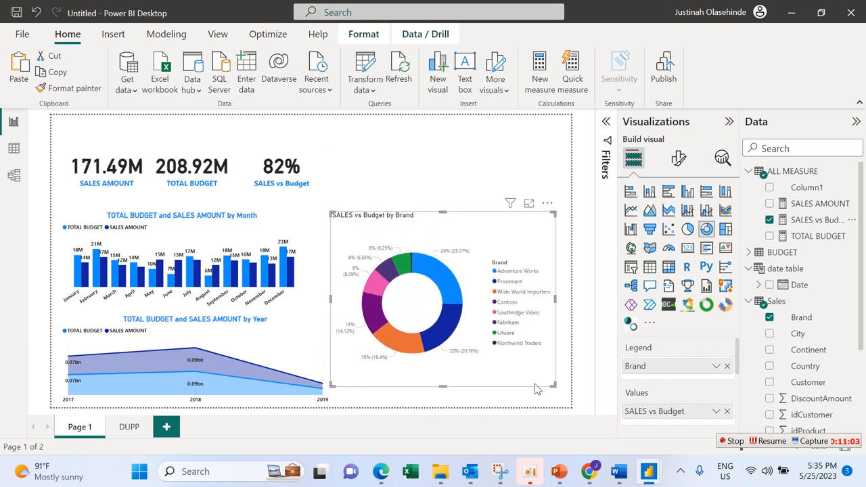
pyautogui.moveTo(552, 391); pyautogui.dragTo(569, 394)
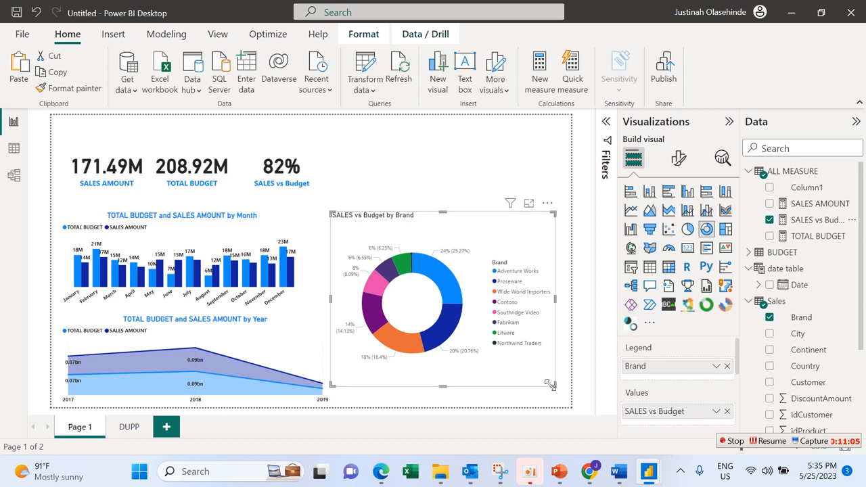
# Set the donut chart's detail label contents to Percent of total after trying Data value
pyautogui.click(678, 161)
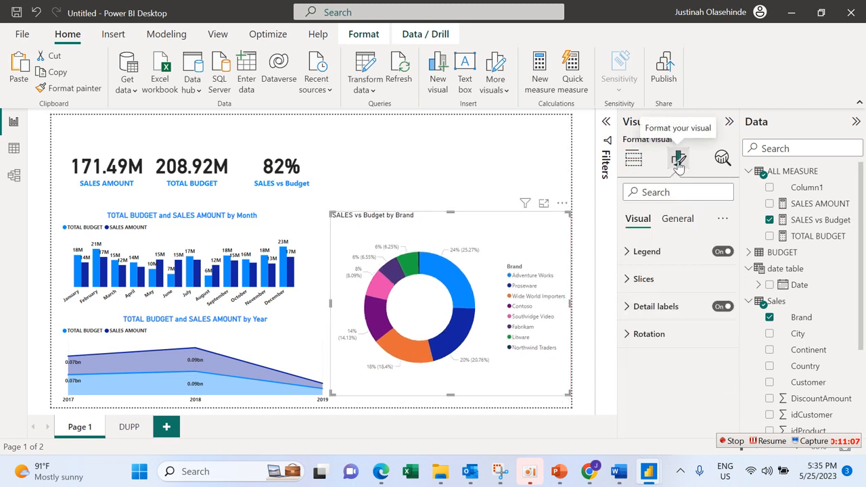
pyautogui.click(682, 313)
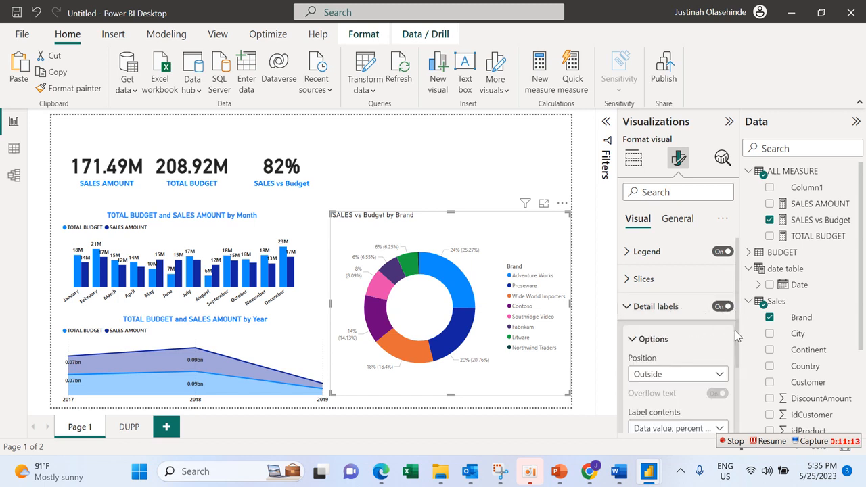
pyautogui.moveTo(737, 336); pyautogui.dragTo(735, 392)
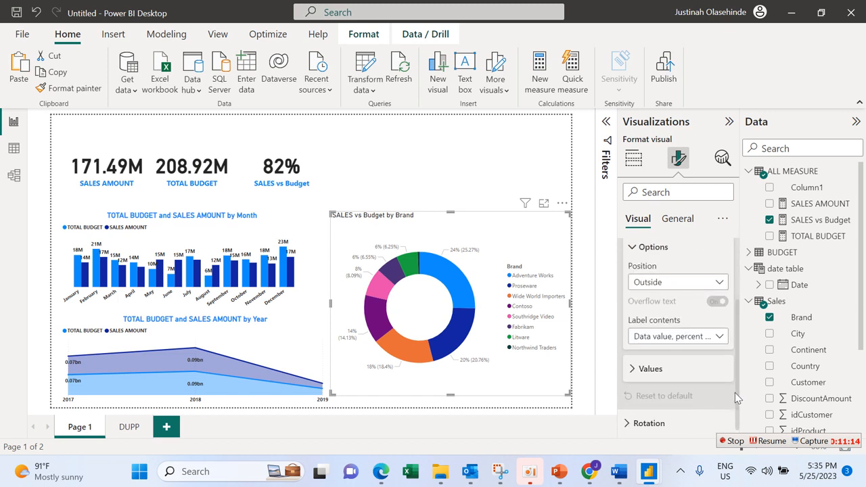
pyautogui.click(719, 337)
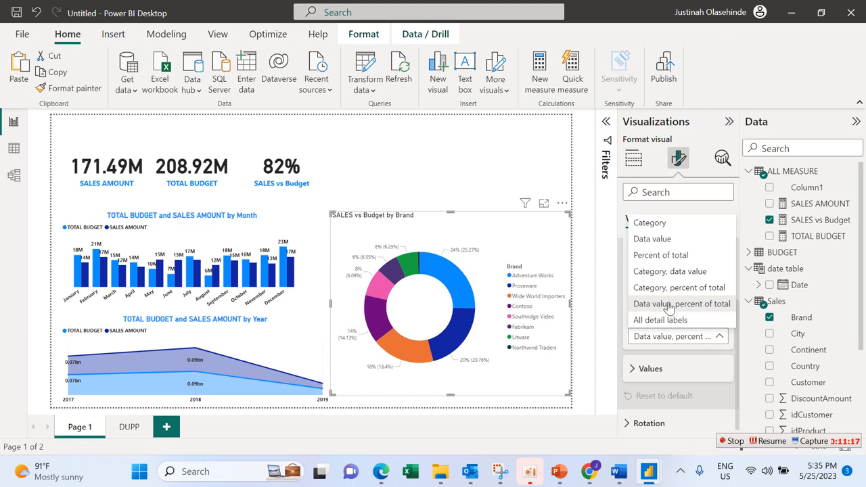
pyautogui.click(647, 241)
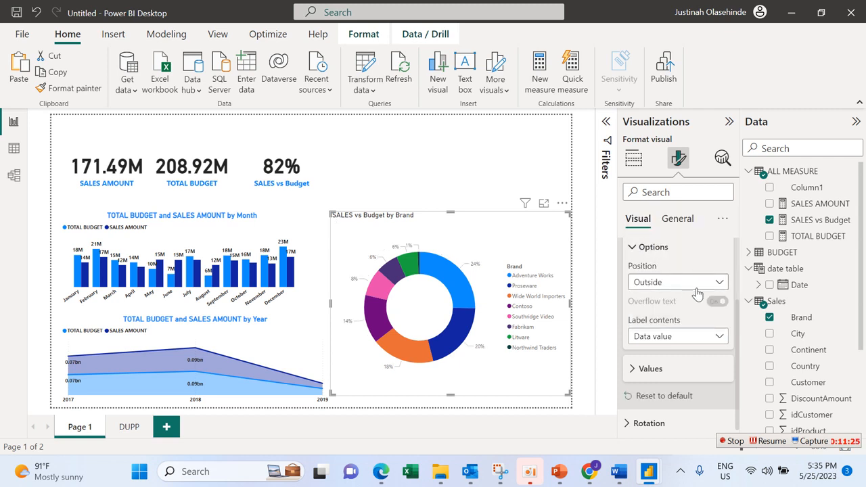
pyautogui.click(712, 336)
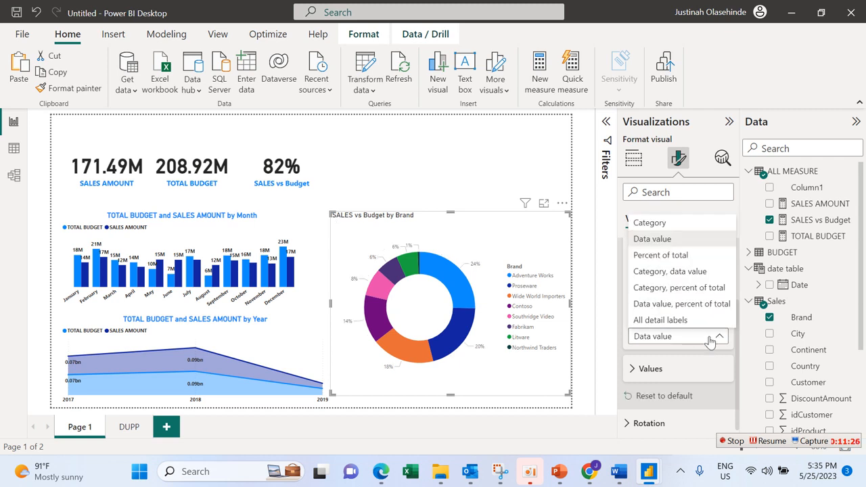
pyautogui.click(681, 254)
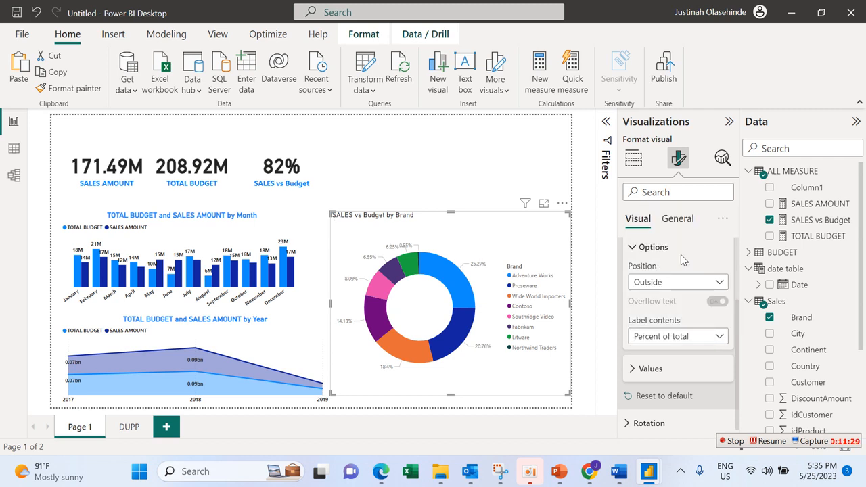
# Try Category, data value as the donut chart's label contents, and switch back to Percent of total
pyautogui.click(714, 337)
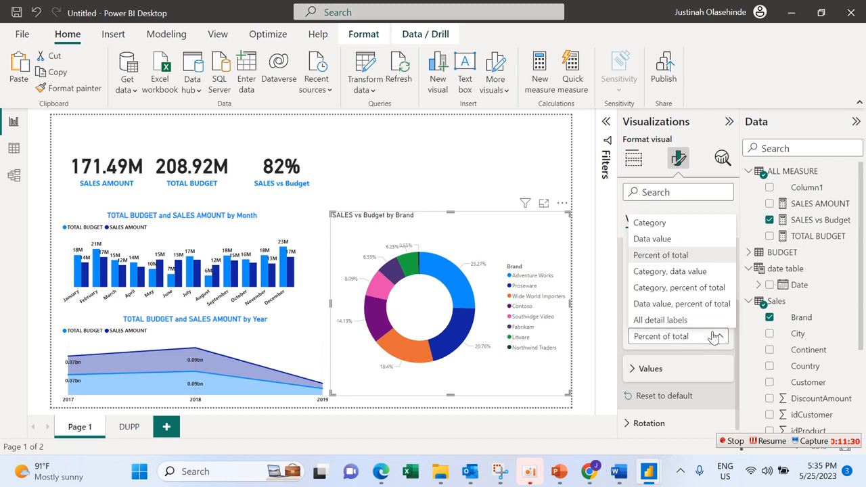
pyautogui.click(707, 271)
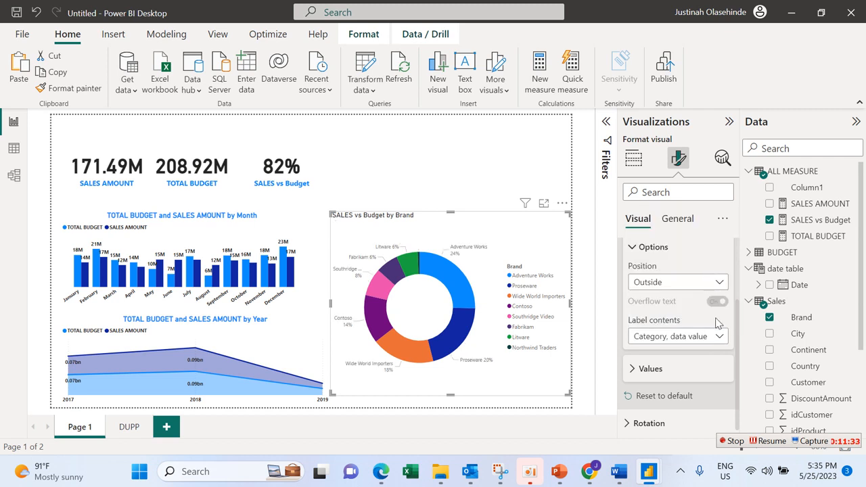
pyautogui.click(718, 337)
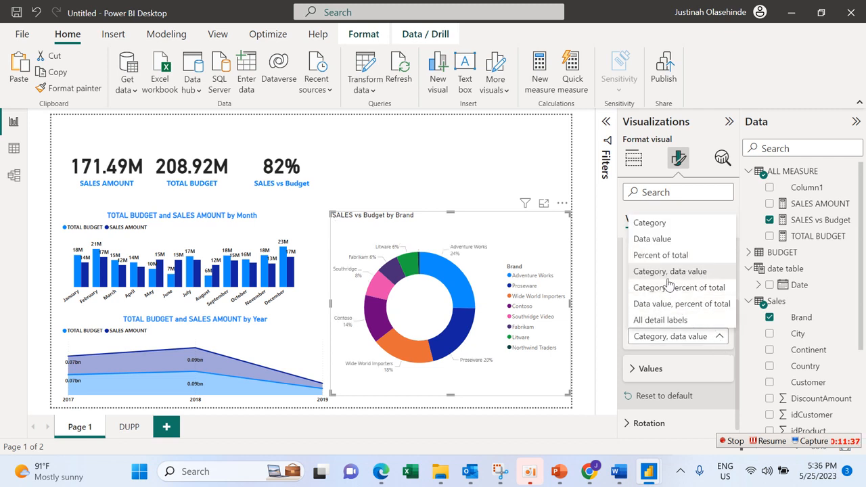
pyautogui.click(658, 262)
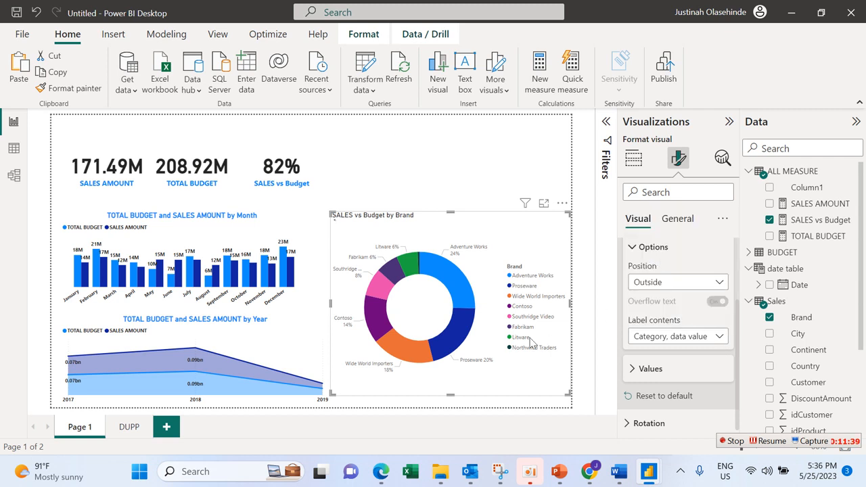
# Turn off the title of the donut chart's legend
pyautogui.click(634, 248)
pyautogui.click(661, 246)
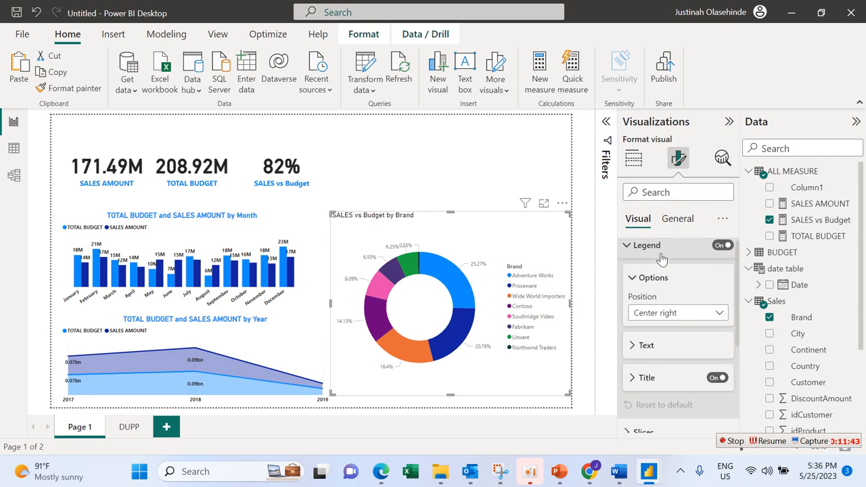
pyautogui.click(715, 378)
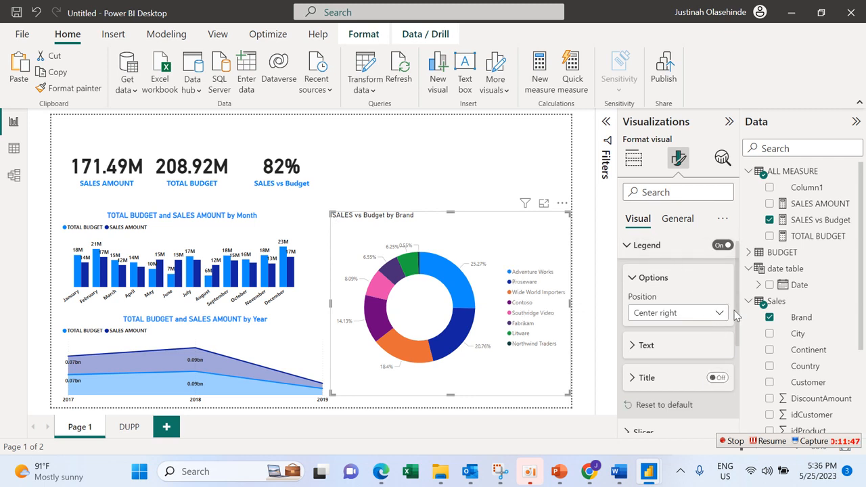
# Make the donut chart's legend text bold and color it with the near-black recent color
pyautogui.scroll(-2, 737, 316)
pyautogui.scroll(2, 740, 305)
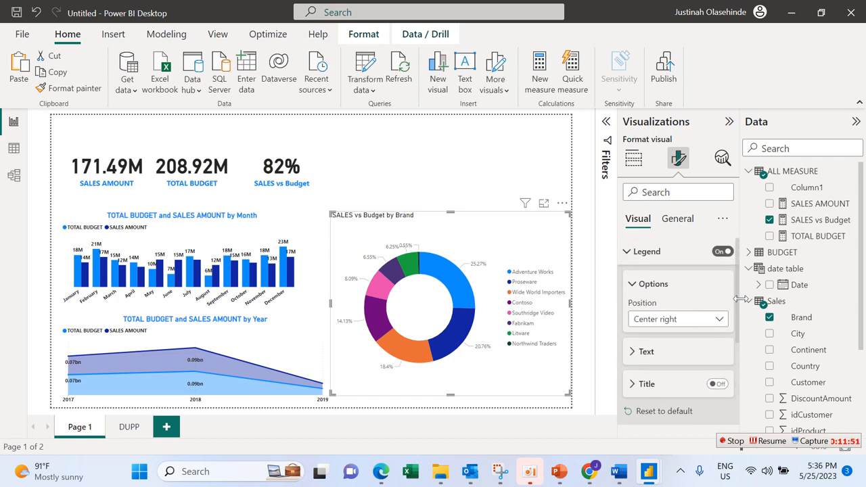
pyautogui.click(671, 362)
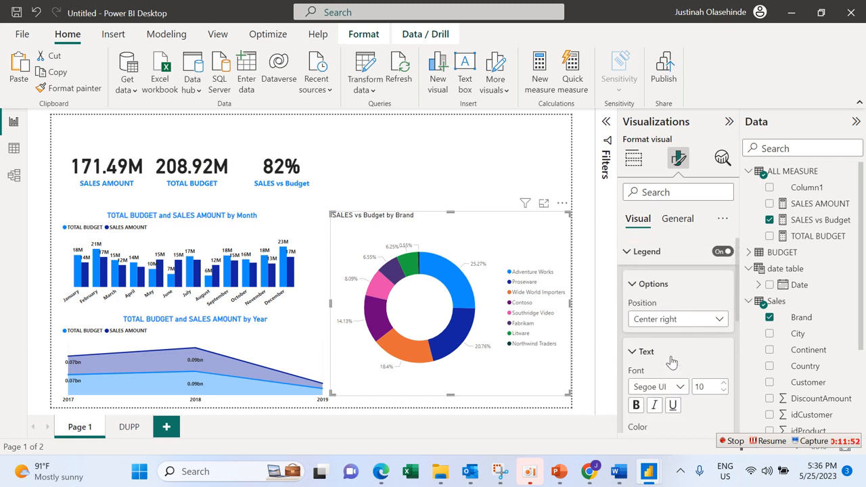
pyautogui.click(637, 404)
pyautogui.scroll(-3, 736, 313)
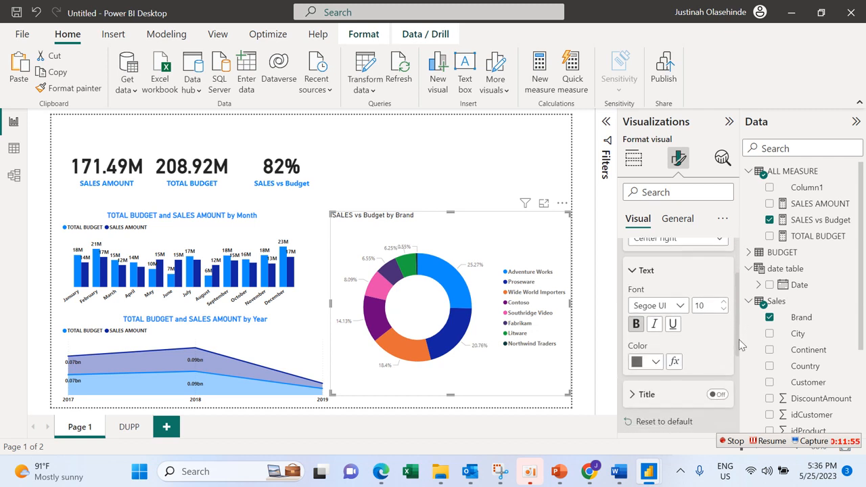
pyautogui.click(653, 364)
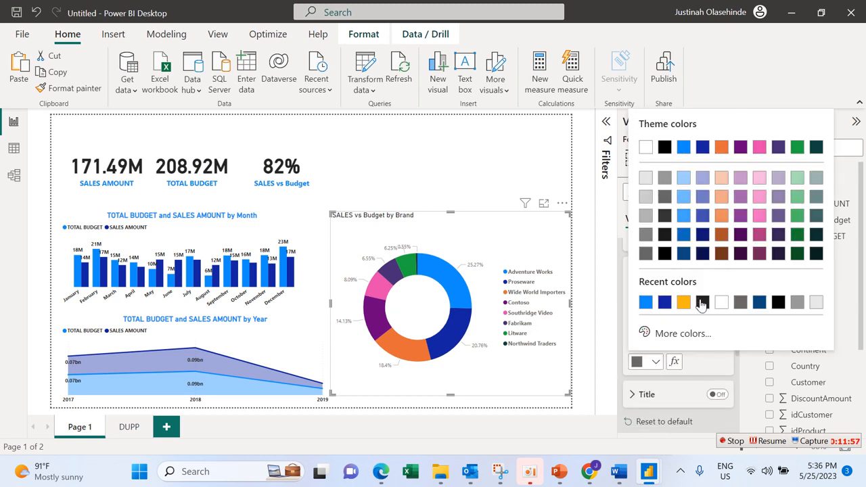
pyautogui.click(703, 303)
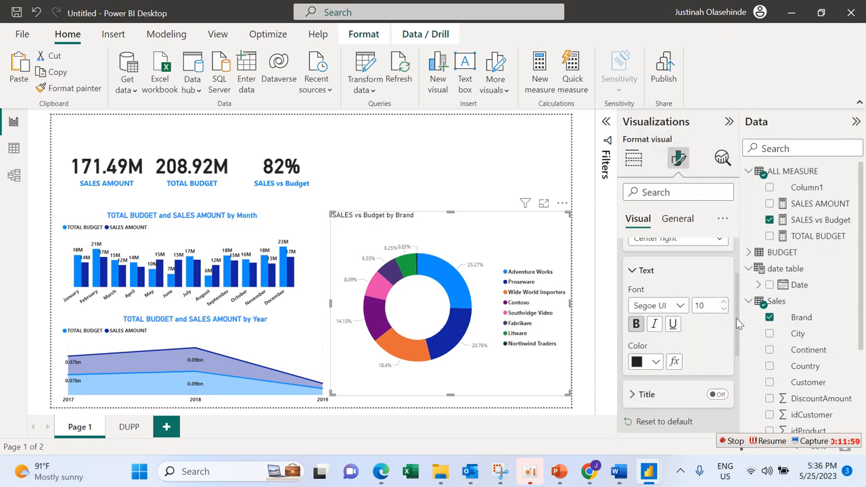
pyautogui.scroll(3, 737, 318)
pyautogui.click(642, 285)
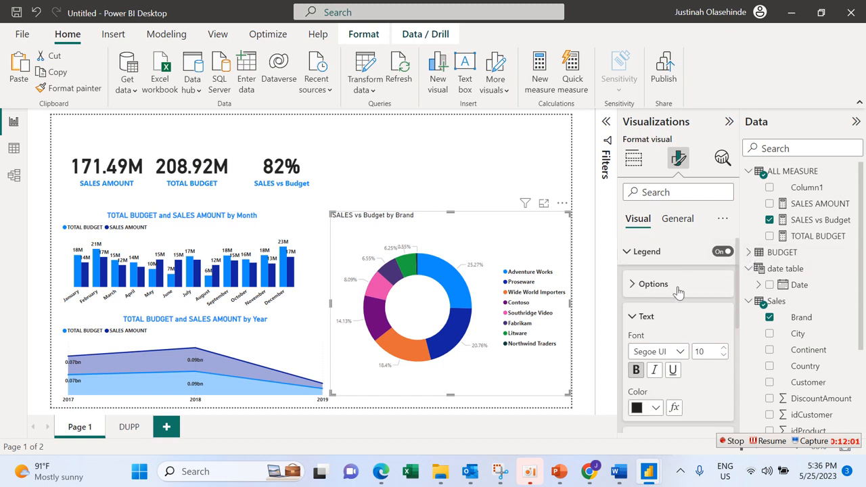
pyautogui.click(631, 256)
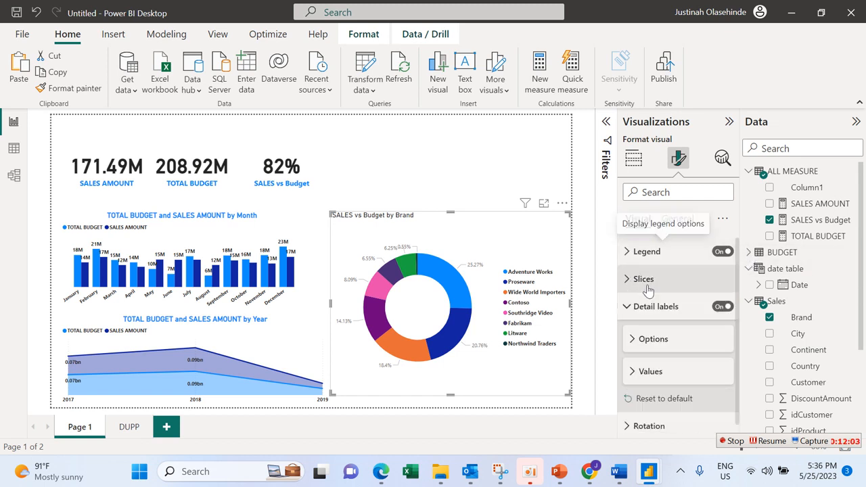
# Format the donut chart's detail label values as bold, size 10, in the near-black recent color
pyautogui.click(667, 313)
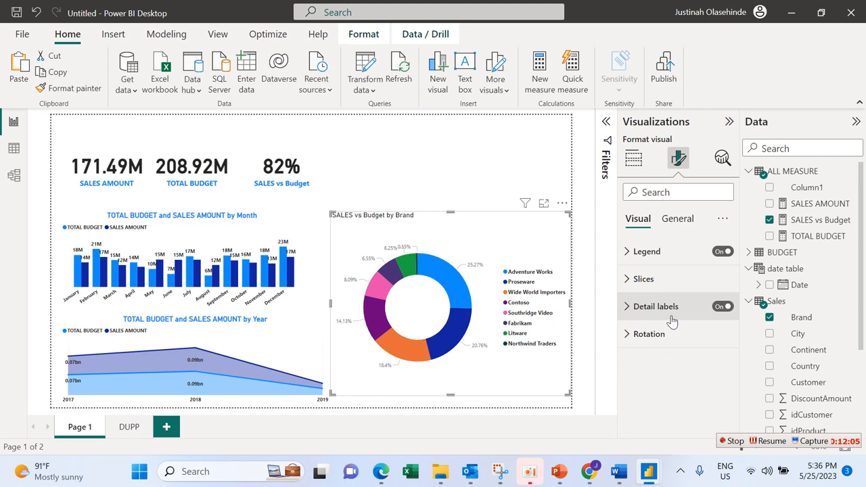
pyautogui.click(670, 318)
pyautogui.click(664, 369)
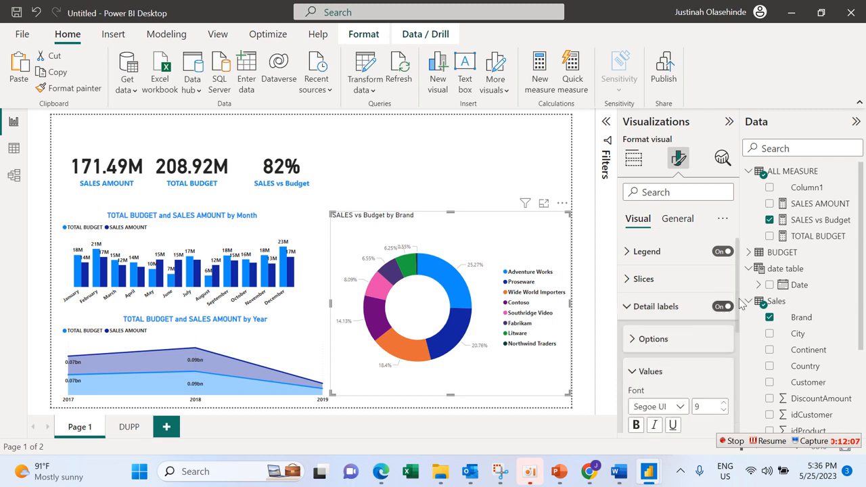
pyautogui.scroll(-3, 740, 296)
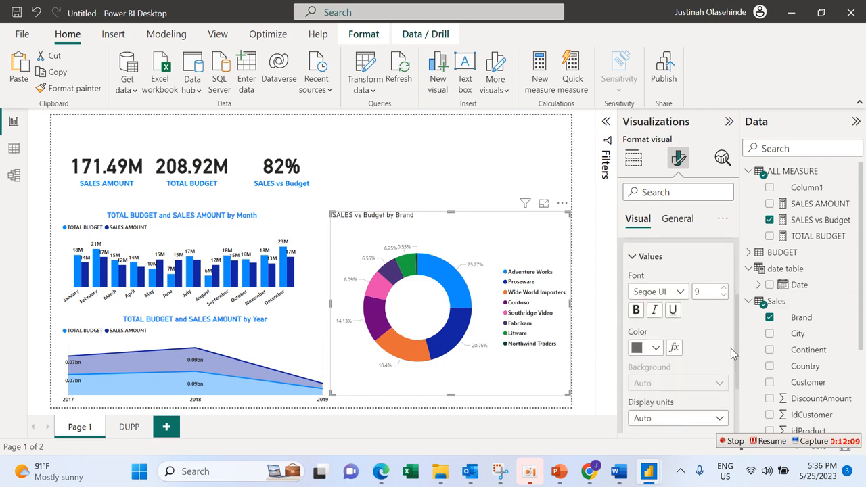
pyautogui.click(654, 346)
pyautogui.click(647, 288)
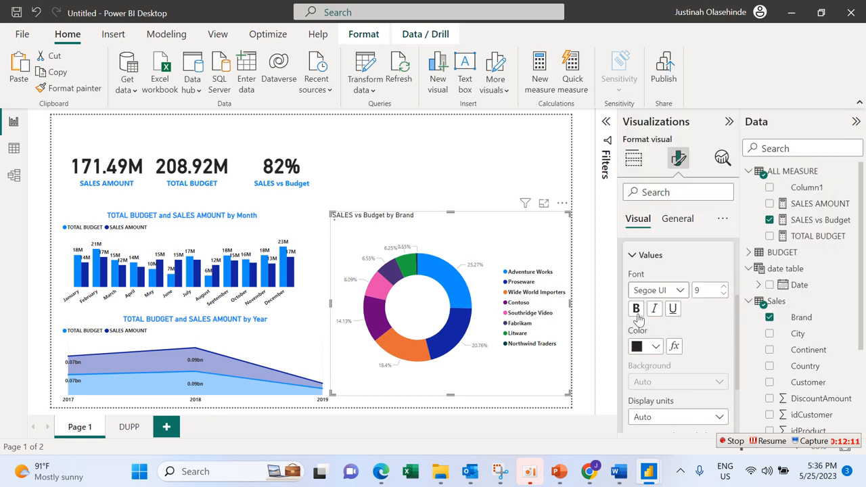
pyautogui.click(636, 309)
pyautogui.click(724, 287)
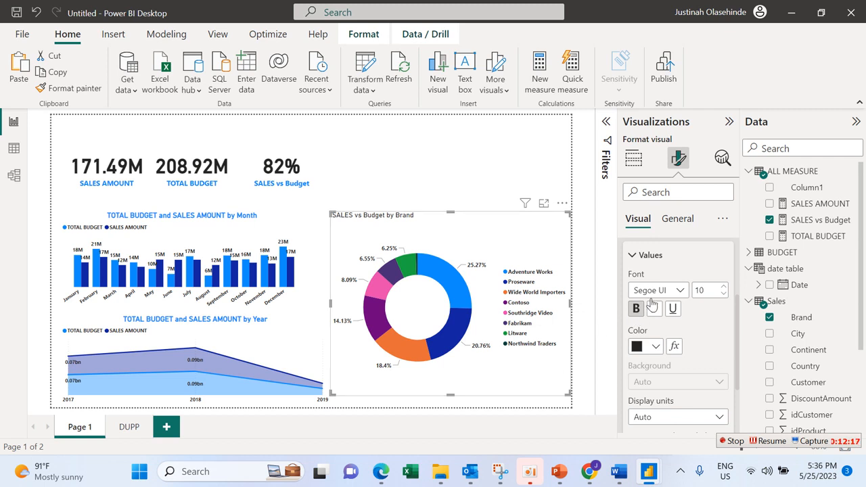
pyautogui.click(648, 256)
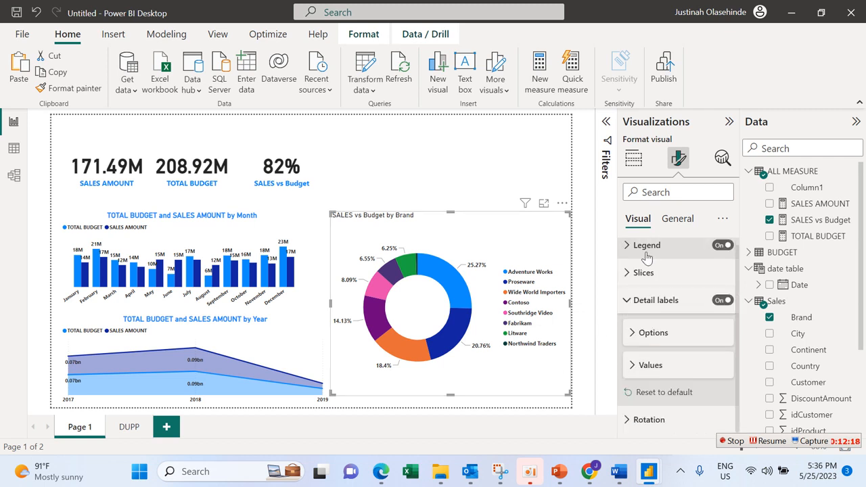
# Color the donut chart's Fabrikam slice with the amber recent color after trying a dark blue
pyautogui.click(684, 274)
pyautogui.moveTo(736, 292); pyautogui.dragTo(742, 363)
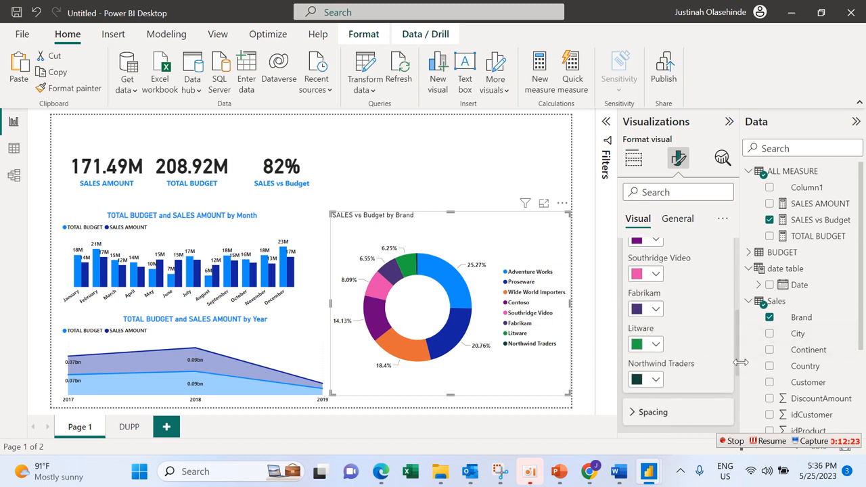
pyautogui.click(654, 313)
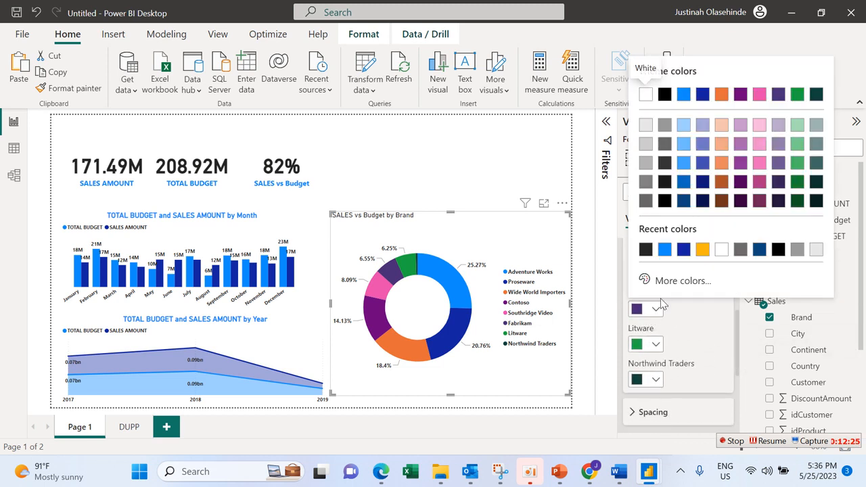
pyautogui.click(685, 202)
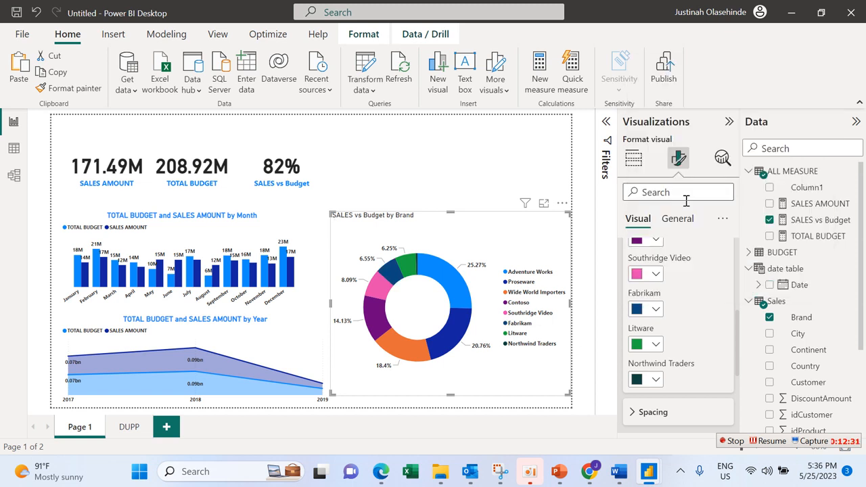
pyautogui.click(656, 308)
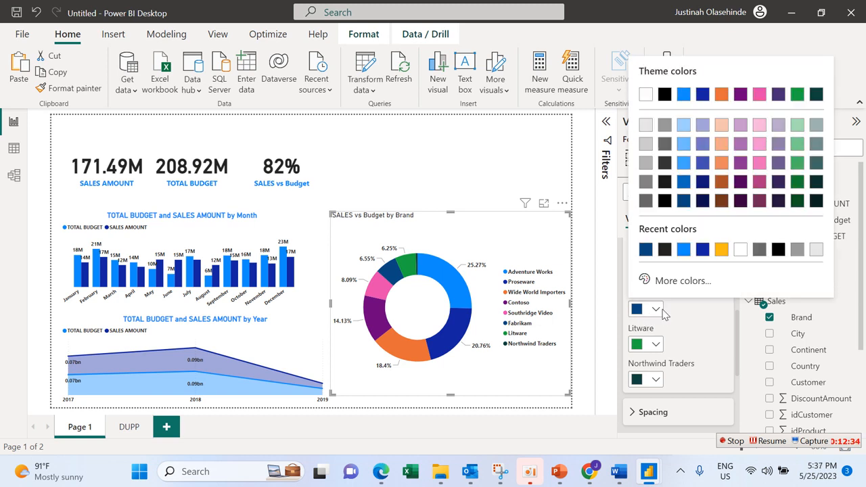
pyautogui.click(723, 250)
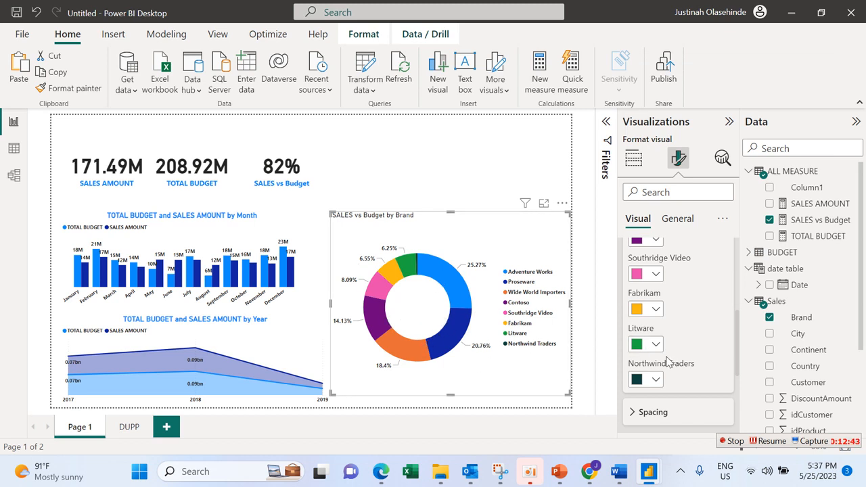
pyautogui.scroll(5, 736, 340)
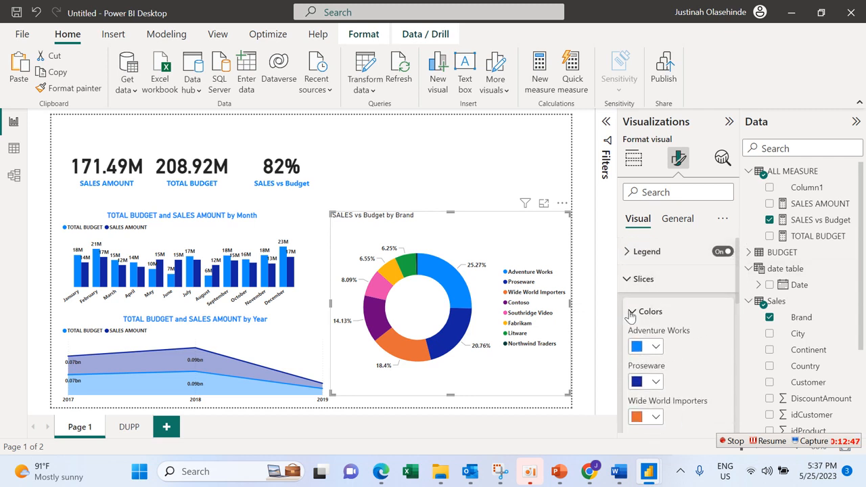
pyautogui.click(630, 312)
pyautogui.click(635, 283)
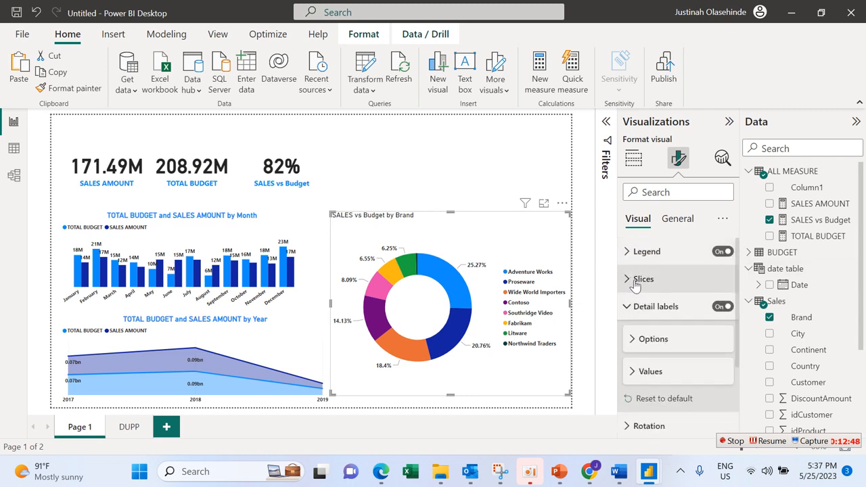
# Turn off the donut chart's background effect
pyautogui.click(677, 219)
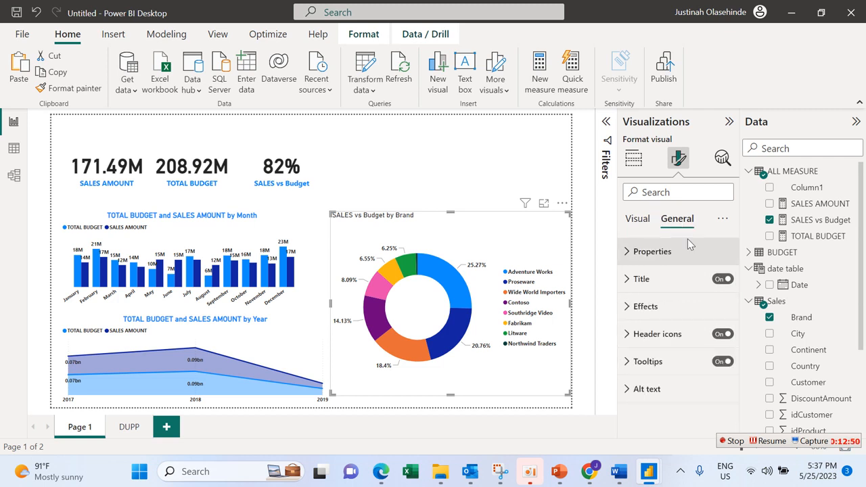
pyautogui.click(702, 310)
pyautogui.click(717, 339)
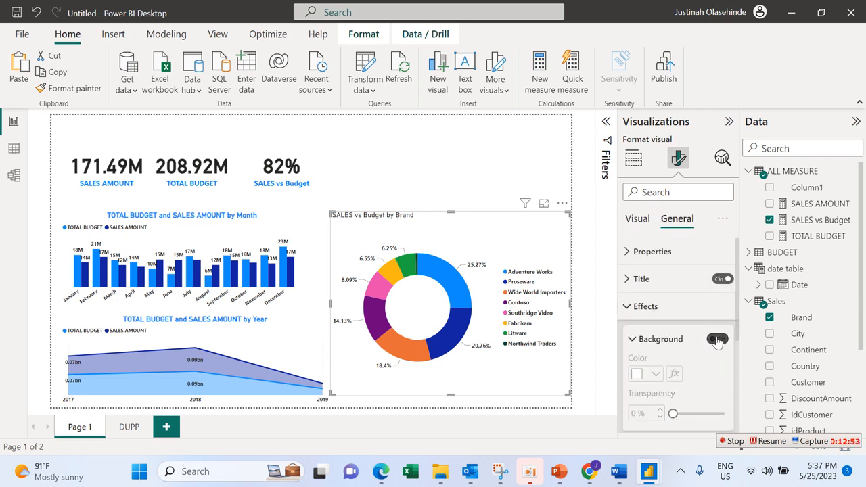
# Center the donut chart's title, color it with the bright blue recent color and make it bold
pyautogui.click(674, 286)
pyautogui.scroll(-3, 736, 279)
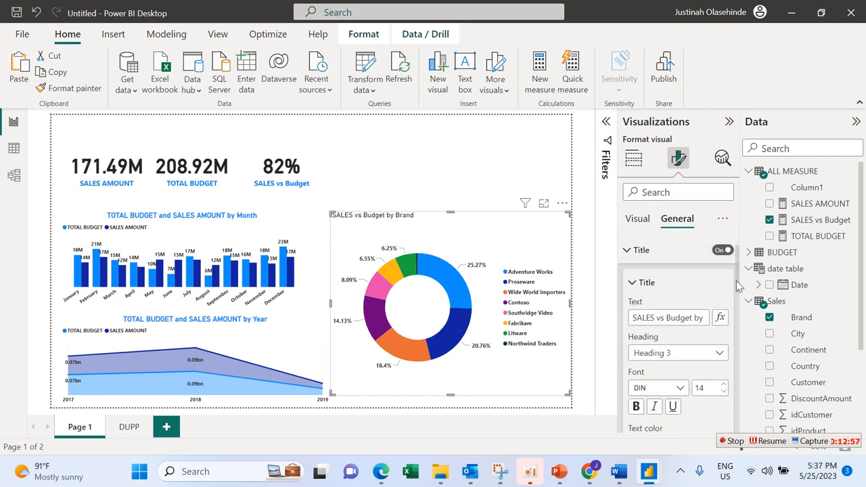
pyautogui.click(653, 370)
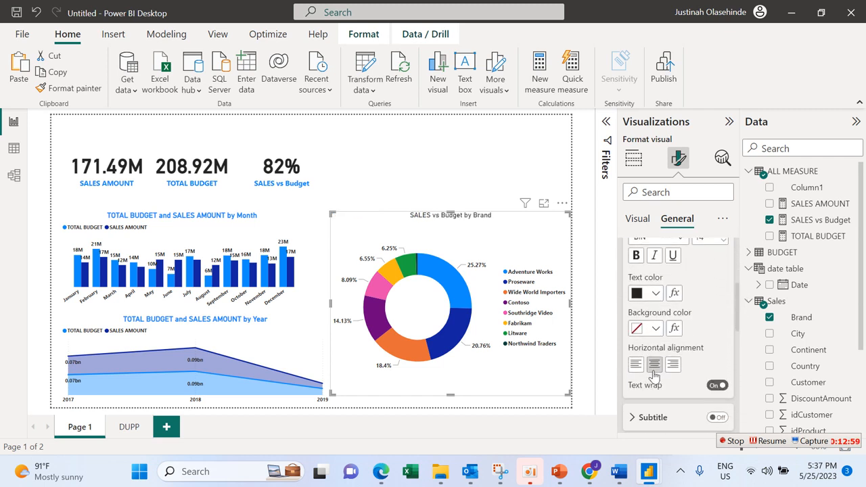
pyautogui.click(655, 294)
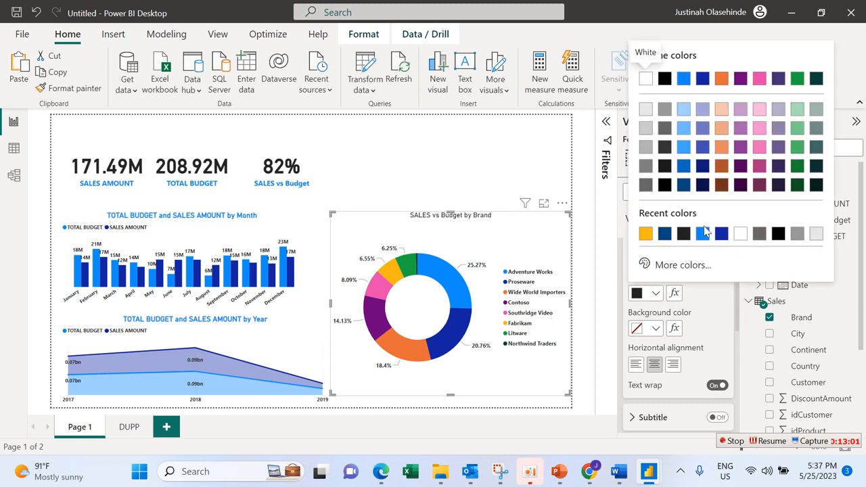
pyautogui.click(702, 234)
pyautogui.click(638, 255)
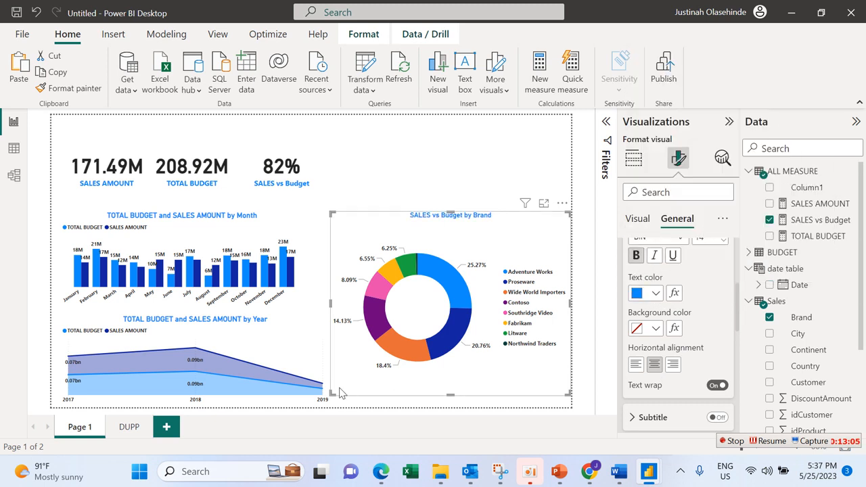
# Resize the donut chart to fill the area beside the column and area charts, reaching down to the page's lower edge
pyautogui.moveTo(331, 394); pyautogui.dragTo(326, 406)
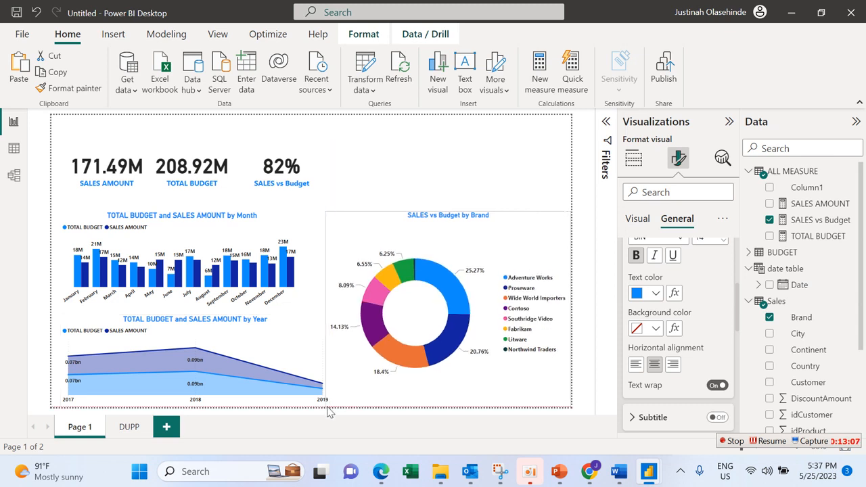
pyautogui.moveTo(327, 214); pyautogui.dragTo(318, 204)
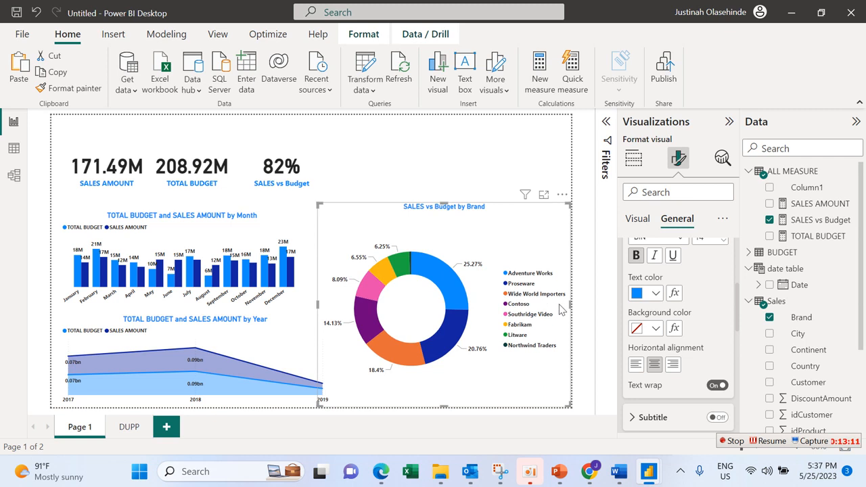
pyautogui.moveTo(570, 302); pyautogui.dragTo(563, 302)
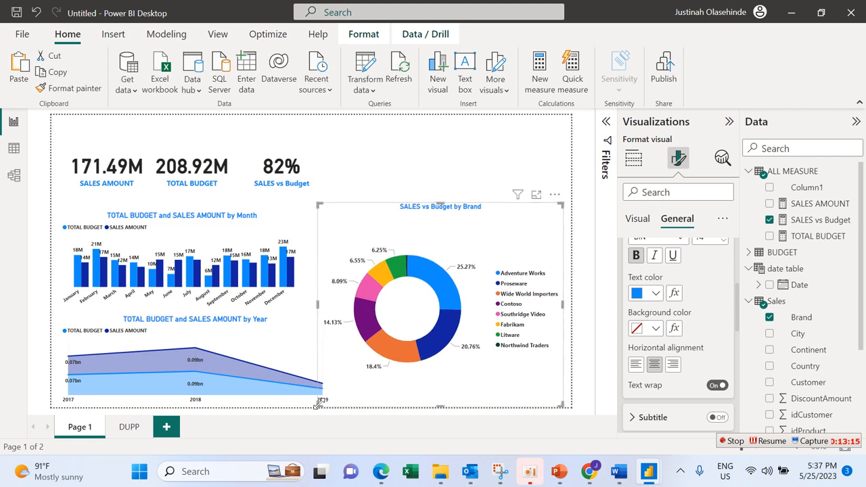
pyautogui.moveTo(321, 405); pyautogui.dragTo(340, 404)
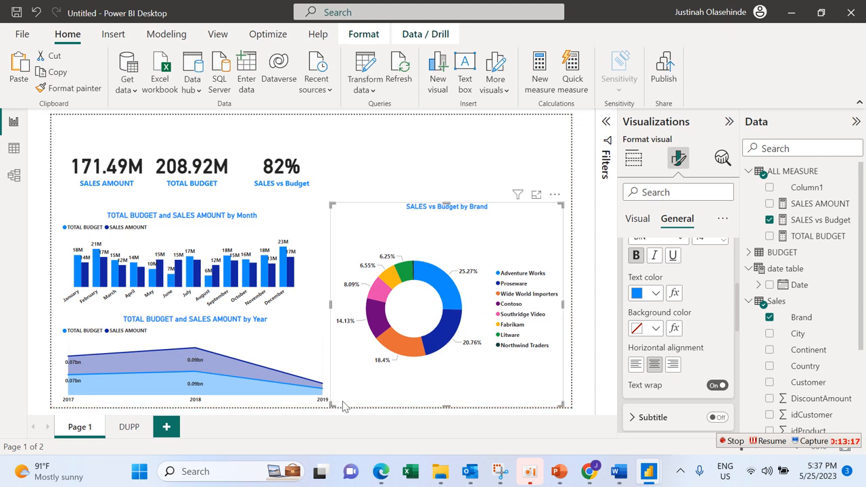
pyautogui.moveTo(562, 204)
pyautogui.mouseDown()
pyautogui.moveTo(565, 214)
pyautogui.moveTo(558, 204)
pyautogui.moveTo(569, 202)
pyautogui.moveTo(563, 205)
pyautogui.mouseUp()
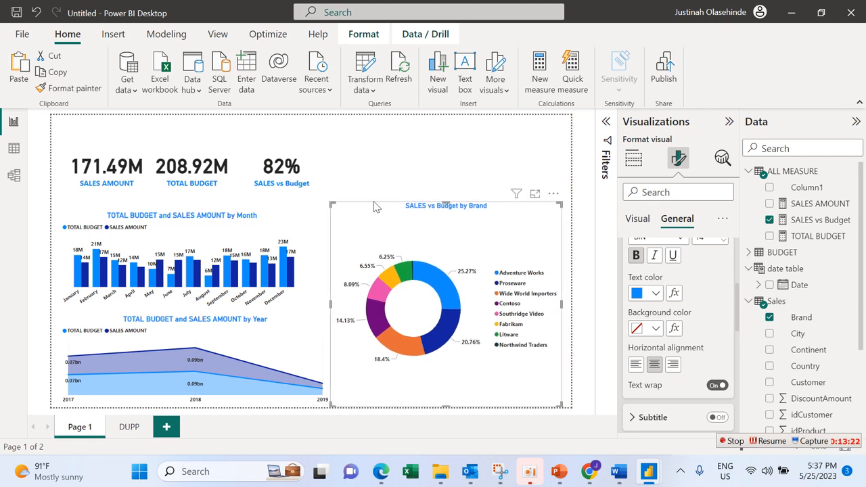
pyautogui.click(331, 203)
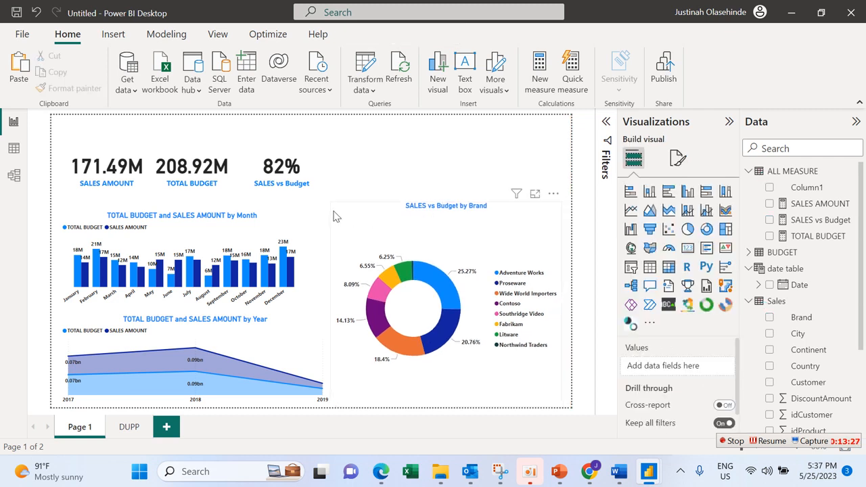
pyautogui.click(352, 215)
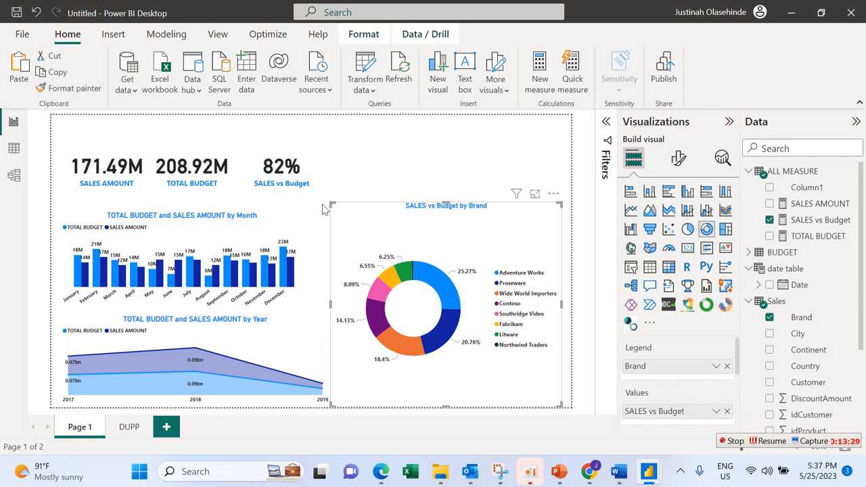
pyautogui.moveTo(330, 202); pyautogui.dragTo(322, 212)
pyautogui.moveTo(321, 209)
pyautogui.mouseDown()
pyautogui.moveTo(339, 209)
pyautogui.moveTo(330, 210)
pyautogui.mouseUp()
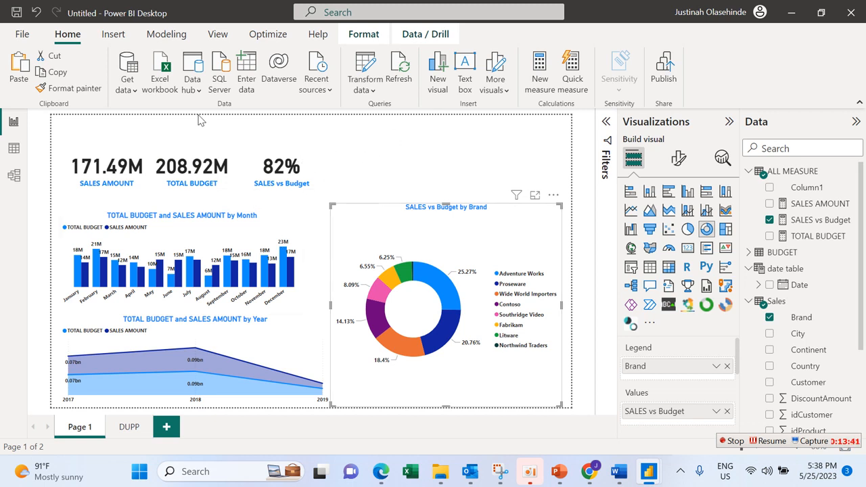
# Insert a text box above the donut chart reading SALES DASHBOARD REPORT and center its text
pyautogui.click(115, 35)
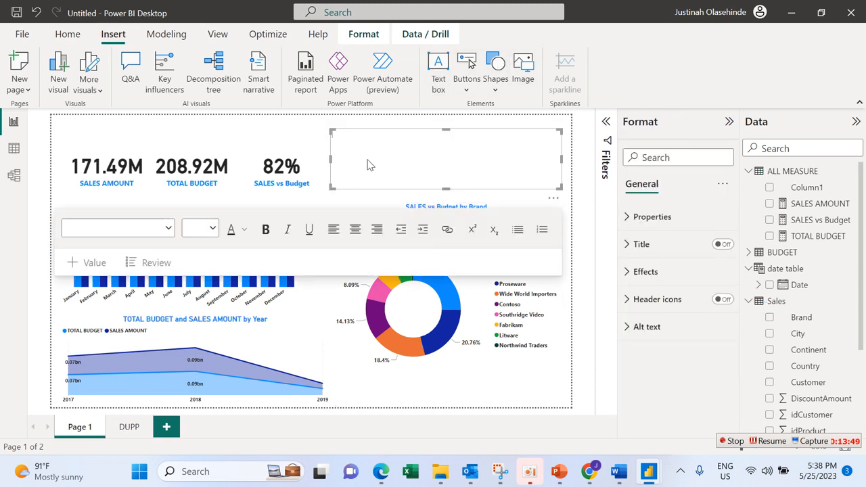
pyautogui.click(369, 165)
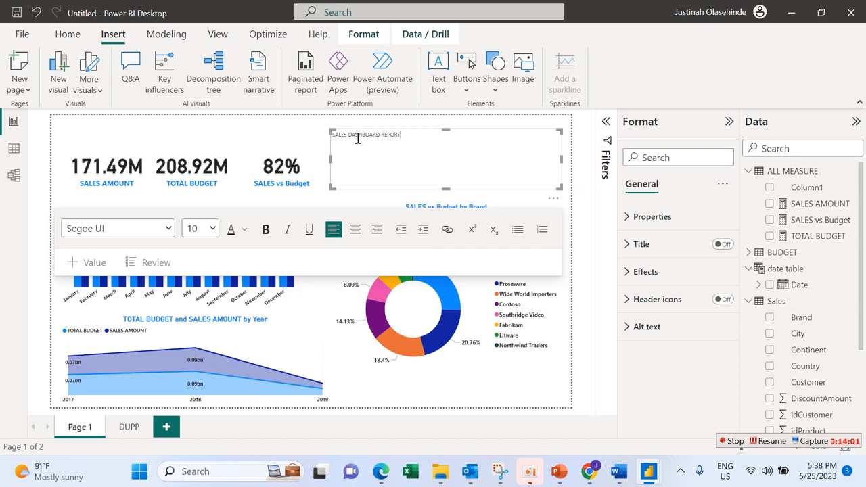
pyautogui.tripleClick(358, 138)
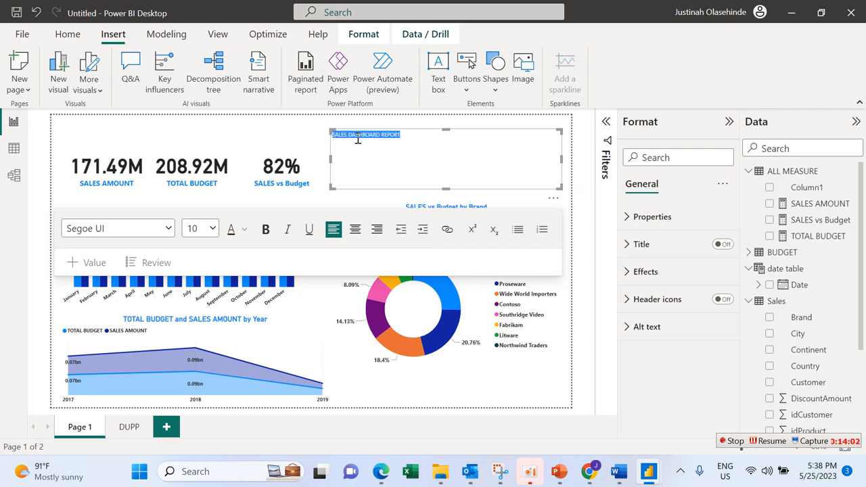
pyautogui.click(352, 231)
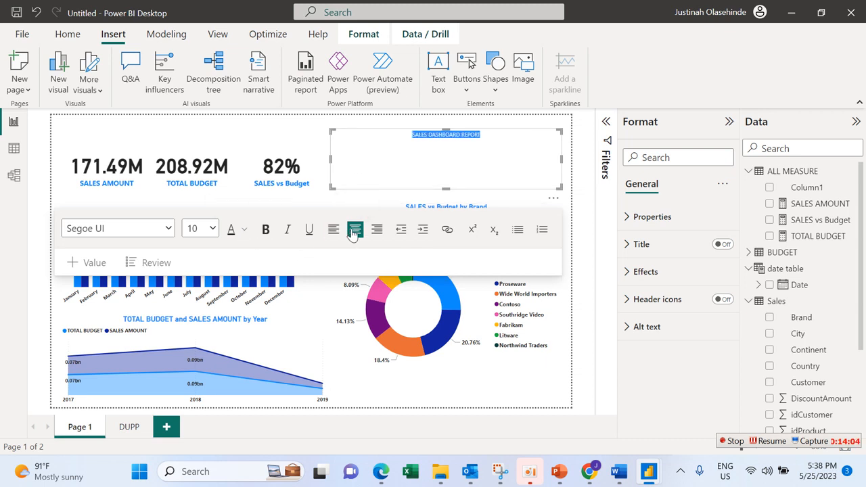
# Set the report title to bold, size 40, and widen its text box so the title fits on one line
pyautogui.click(168, 229)
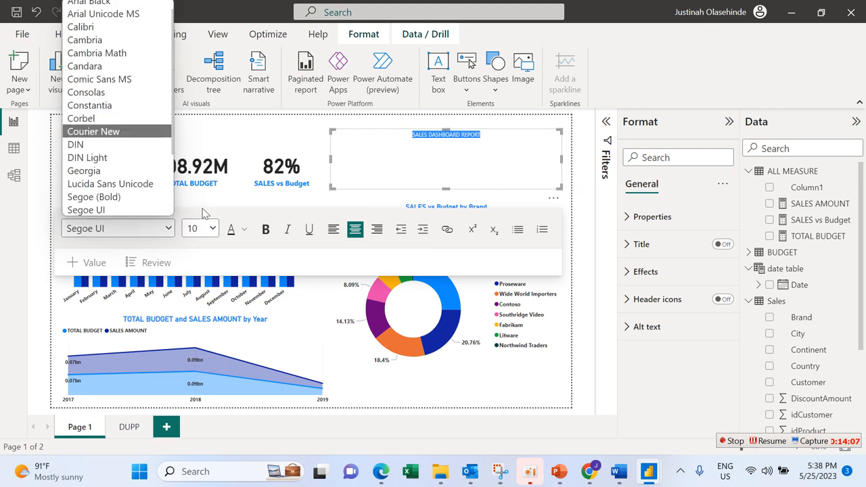
pyautogui.click(213, 229)
pyautogui.click(213, 229)
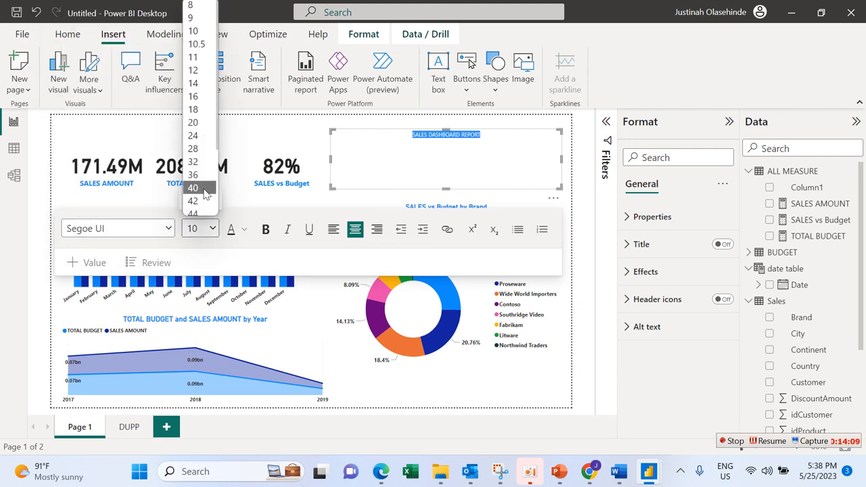
pyautogui.click(204, 173)
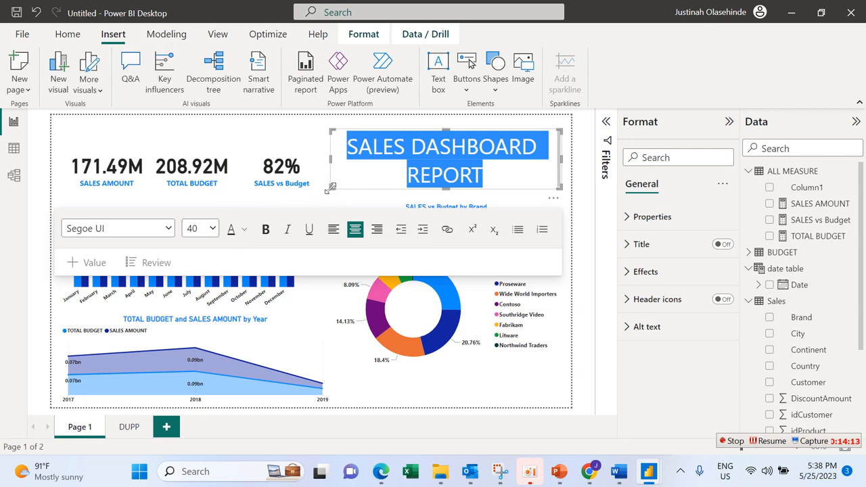
pyautogui.moveTo(322, 194); pyautogui.dragTo(241, 169)
pyautogui.click(265, 210)
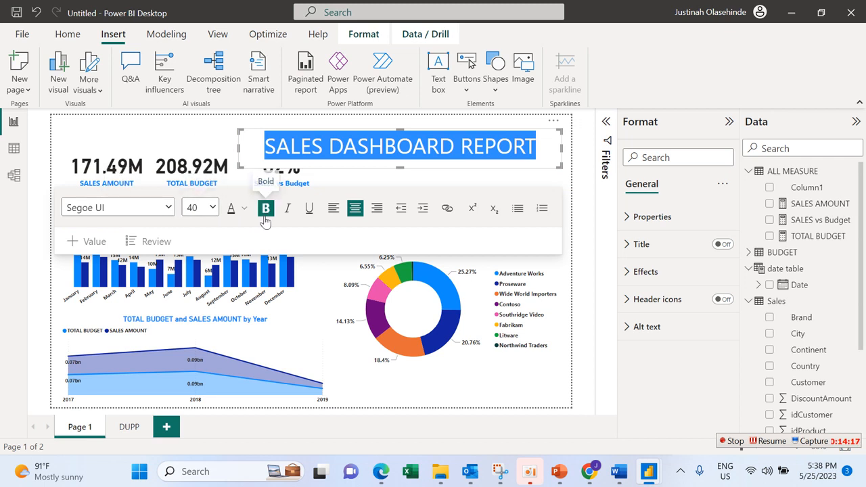
# Set the report title's font to Cambria and fit its text box into the page's upper-left corner, above the cards
pyautogui.click(169, 208)
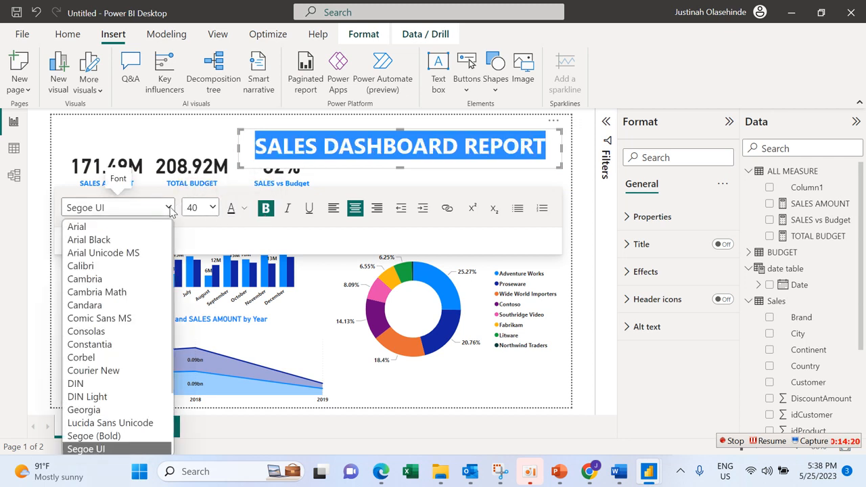
pyautogui.click(136, 278)
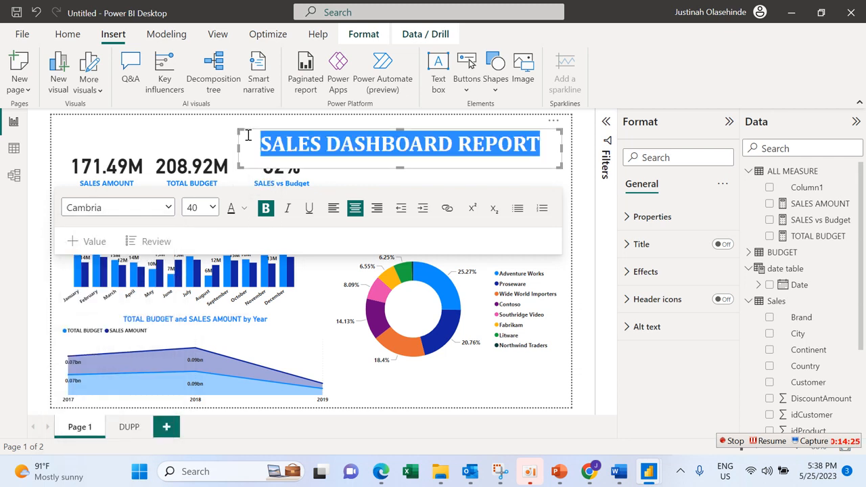
pyautogui.moveTo(521, 129); pyautogui.dragTo(334, 116)
pyautogui.click(357, 131)
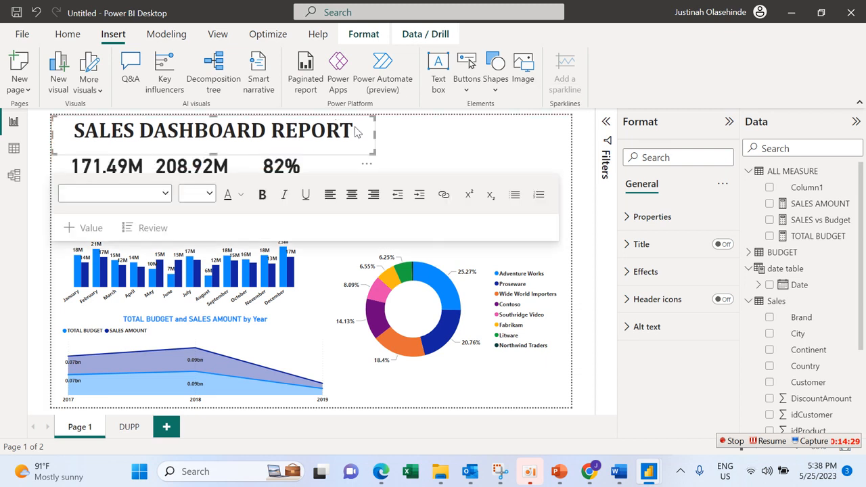
pyautogui.moveTo(374, 152); pyautogui.dragTo(373, 138)
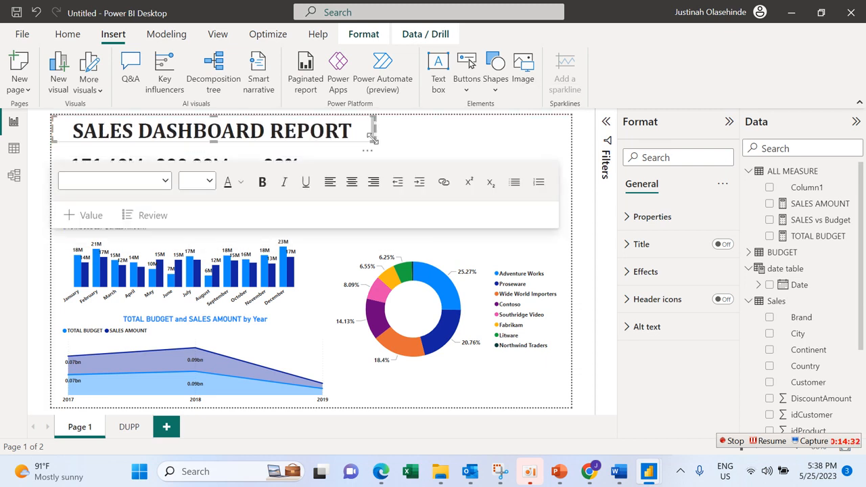
pyautogui.click(454, 143)
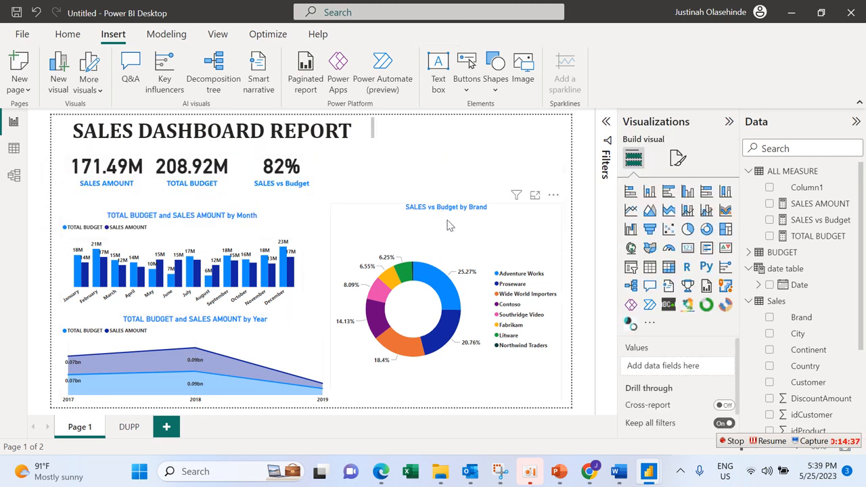
# Enlarge the donut chart slightly by extending its upper-left corner
pyautogui.click(335, 208)
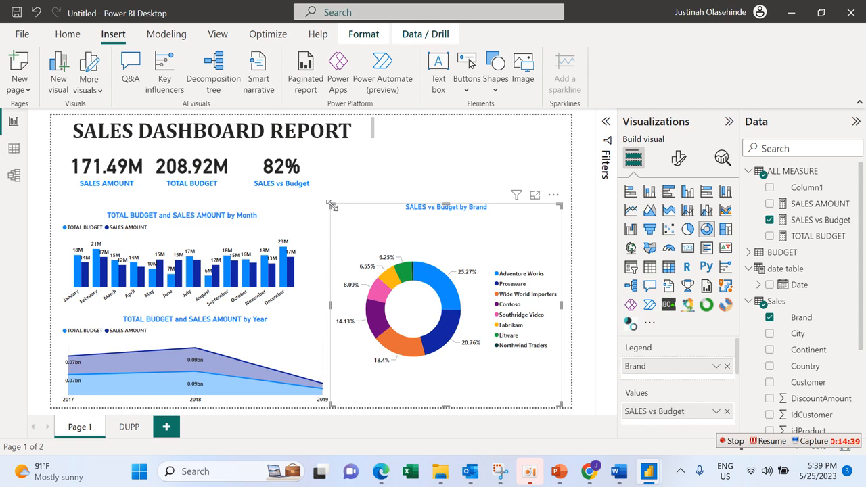
pyautogui.moveTo(331, 206)
pyautogui.mouseDown()
pyautogui.moveTo(329, 224)
pyautogui.moveTo(330, 209)
pyautogui.mouseUp()
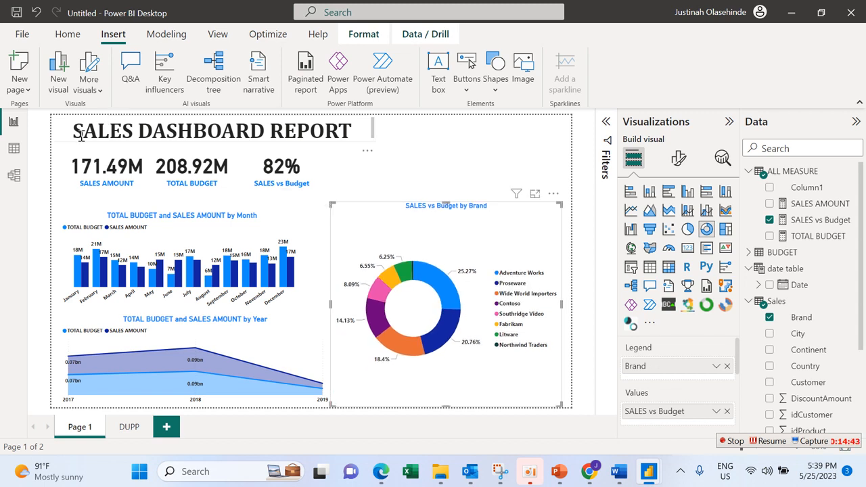
pyautogui.click(492, 187)
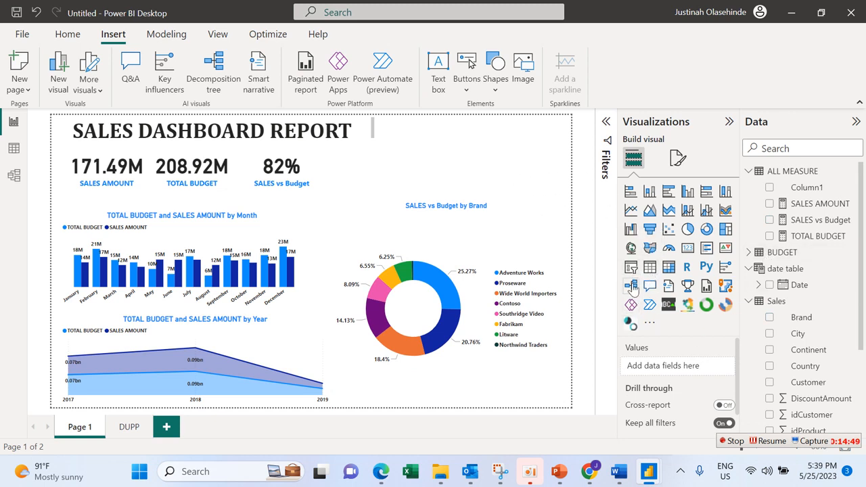
# Add a slicer on the Continent field above the donut chart and narrow it so it clears the report title
pyautogui.click(630, 267)
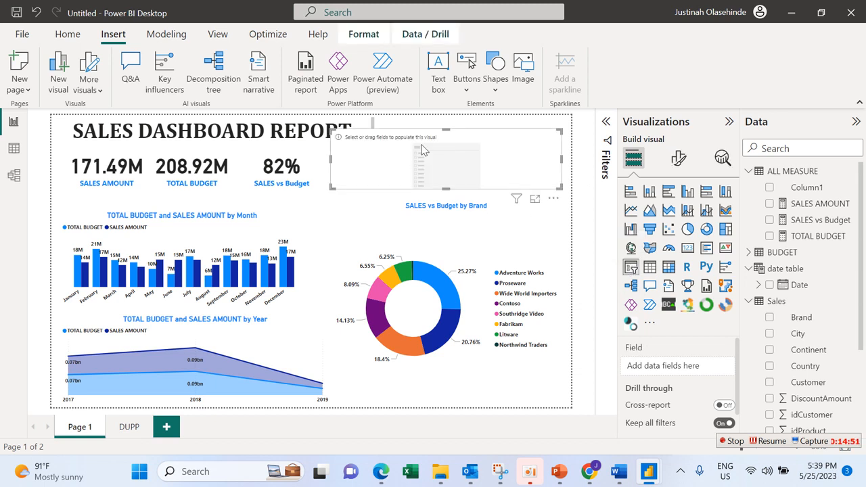
pyautogui.moveTo(332, 187); pyautogui.dragTo(364, 197)
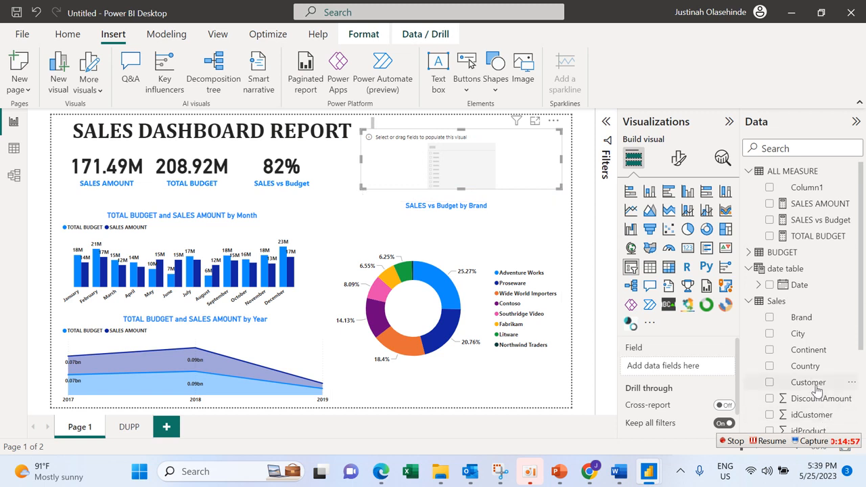
pyautogui.click(769, 351)
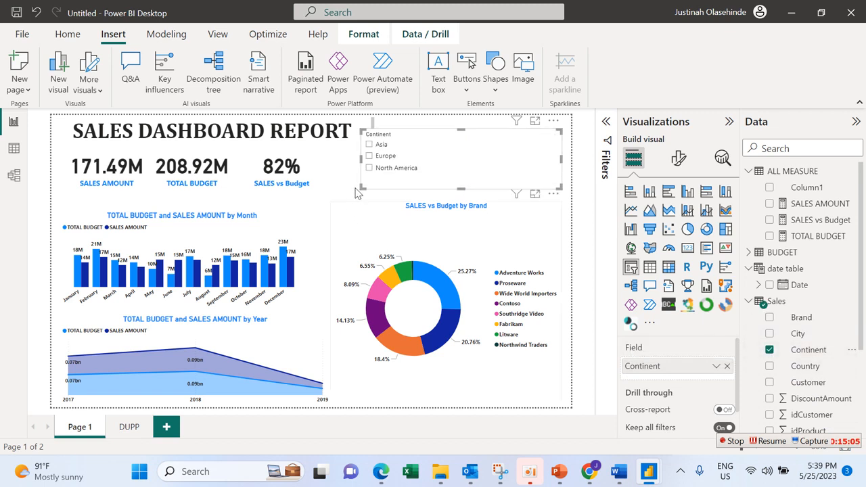
pyautogui.moveTo(362, 188); pyautogui.dragTo(383, 196)
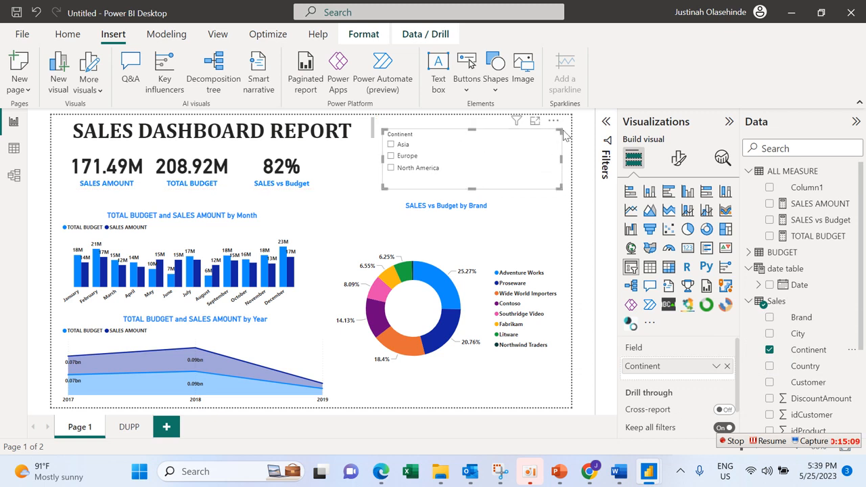
# Turn off the continent slicer's header and make its values bold
pyautogui.click(678, 158)
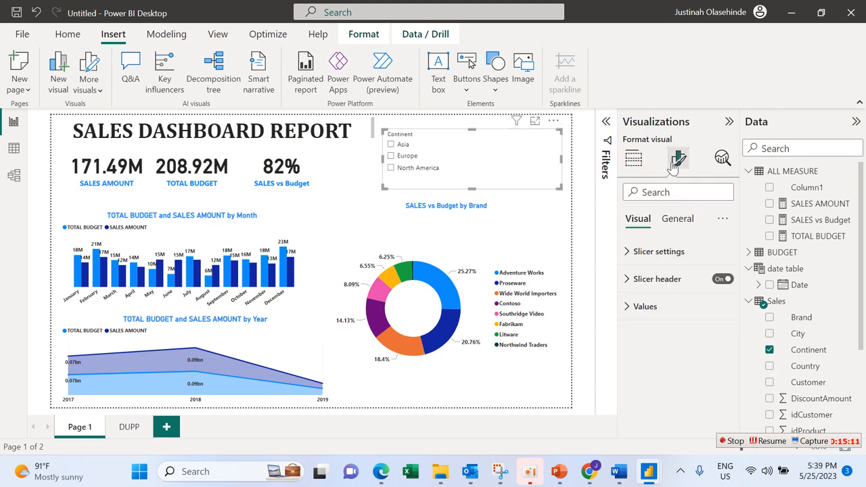
pyautogui.click(704, 283)
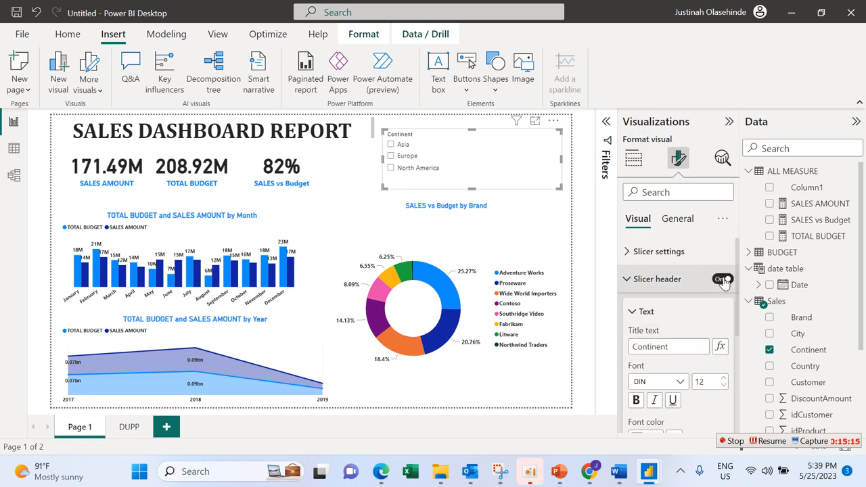
pyautogui.click(721, 279)
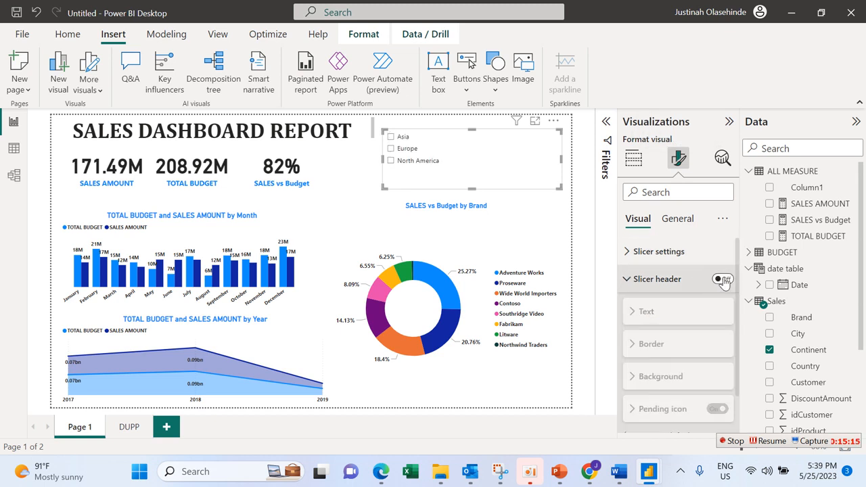
pyautogui.click(679, 219)
pyautogui.click(687, 308)
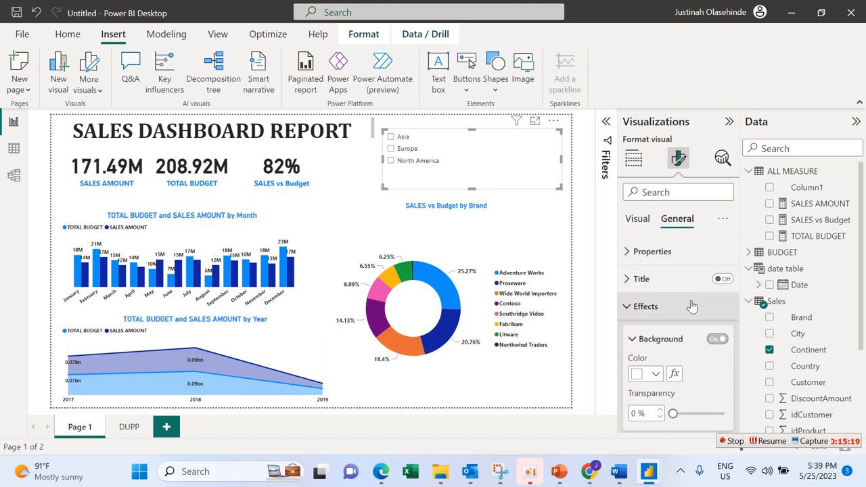
pyautogui.click(650, 220)
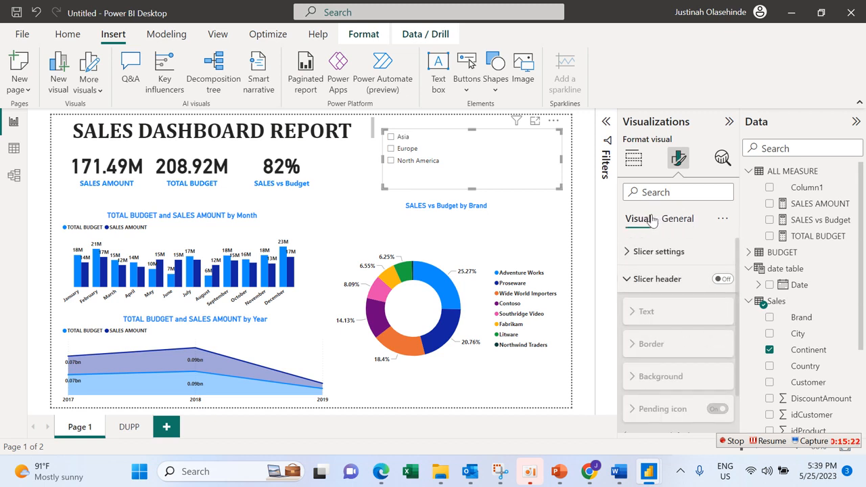
pyautogui.click(640, 283)
pyautogui.click(652, 306)
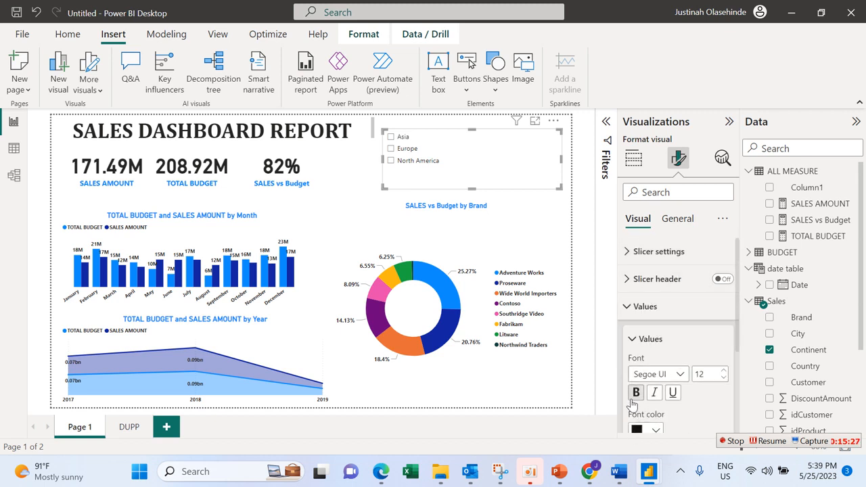
pyautogui.click(635, 396)
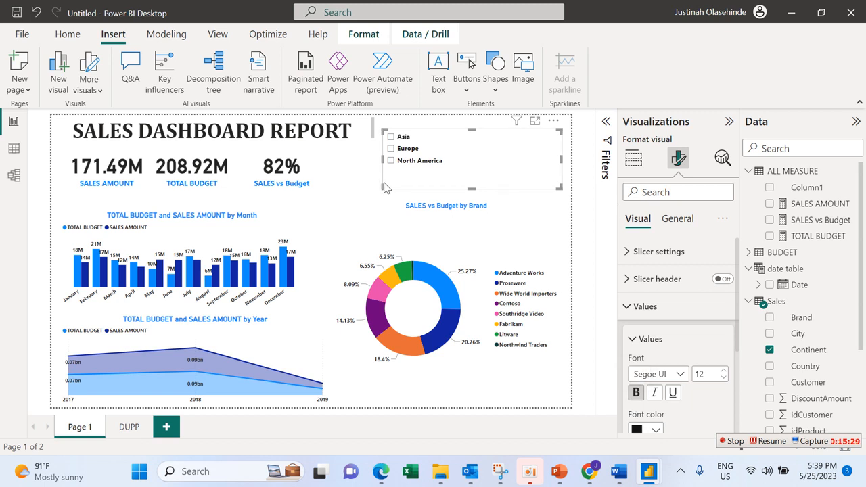
# Shrink the continent slicer to fit closely around its options near the page's upper-right corner
pyautogui.moveTo(384, 188); pyautogui.dragTo(498, 181)
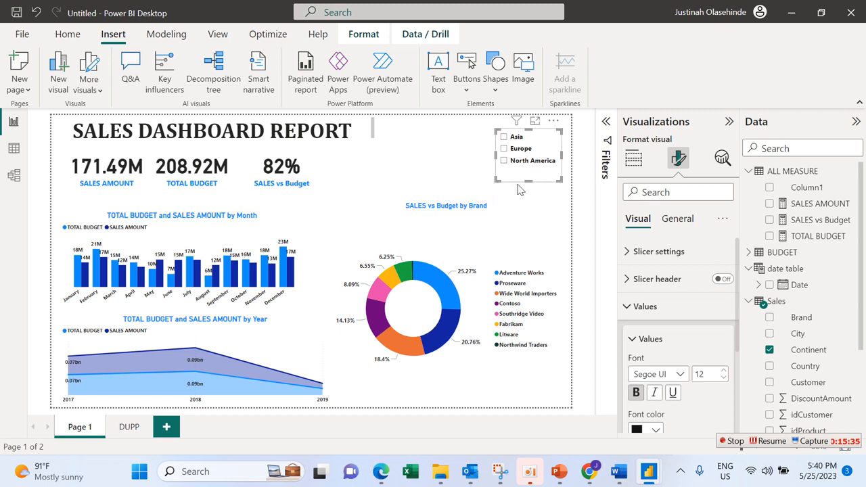
pyautogui.click(559, 207)
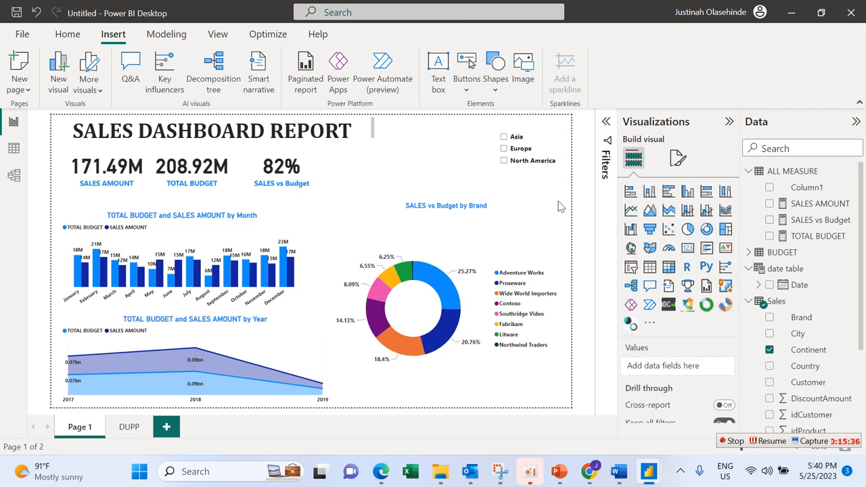
# Check the continent slicer by filtering the report to Asia, Europe and North America in turn, and clear the selection
pyautogui.click(534, 178)
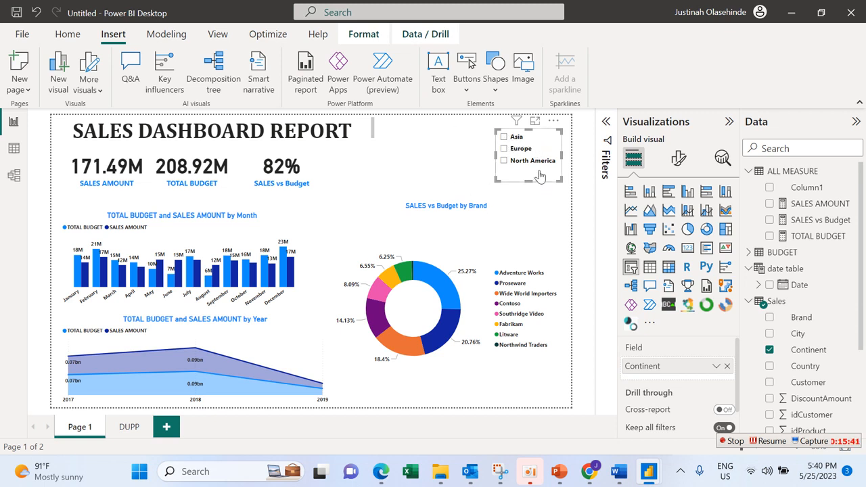
pyautogui.click(503, 138)
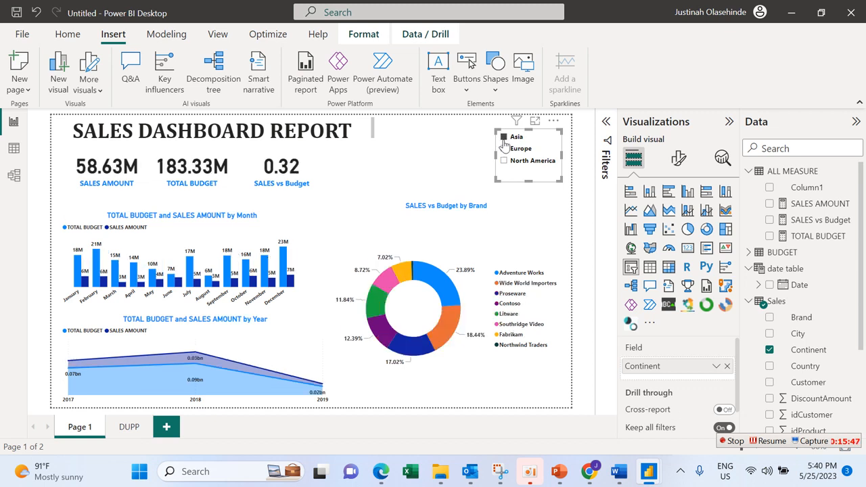
pyautogui.click(503, 139)
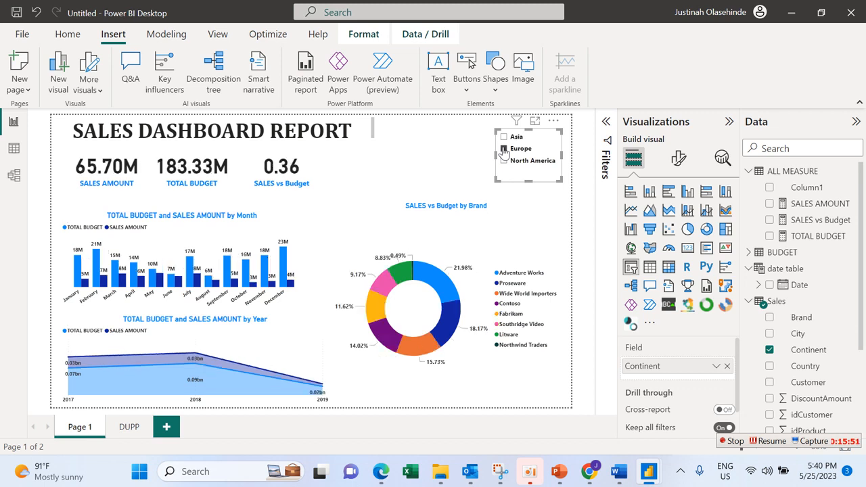
pyautogui.click(504, 152)
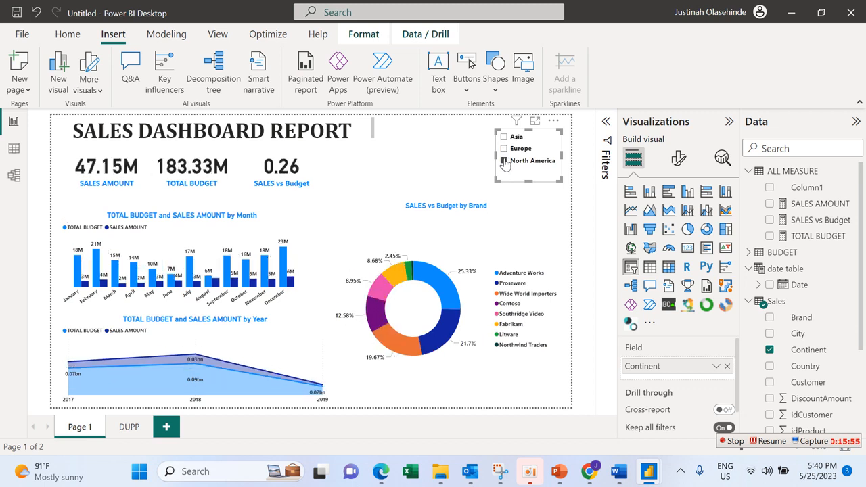
pyautogui.click(505, 161)
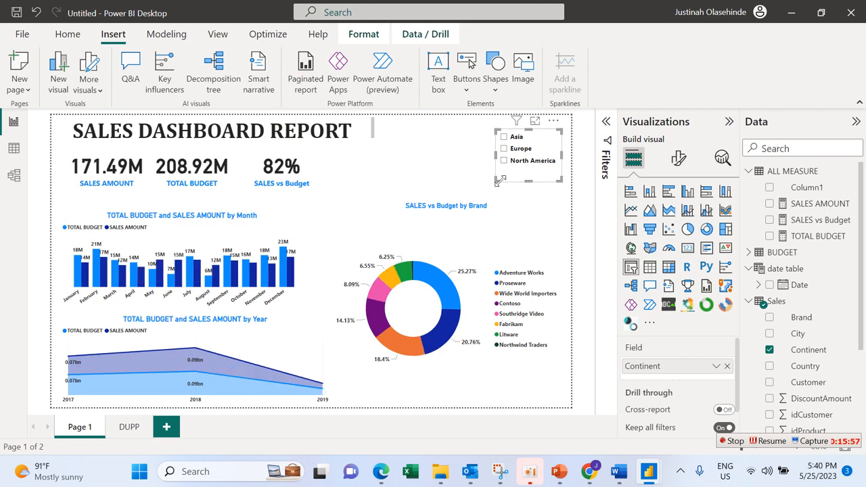
# Enlarge the continent slicer slightly by extending its lower-left corner
pyautogui.moveTo(499, 181)
pyautogui.mouseDown()
pyautogui.moveTo(486, 180)
pyautogui.moveTo(508, 175)
pyautogui.moveTo(494, 184)
pyautogui.moveTo(499, 170)
pyautogui.moveTo(498, 184)
pyautogui.mouseUp()
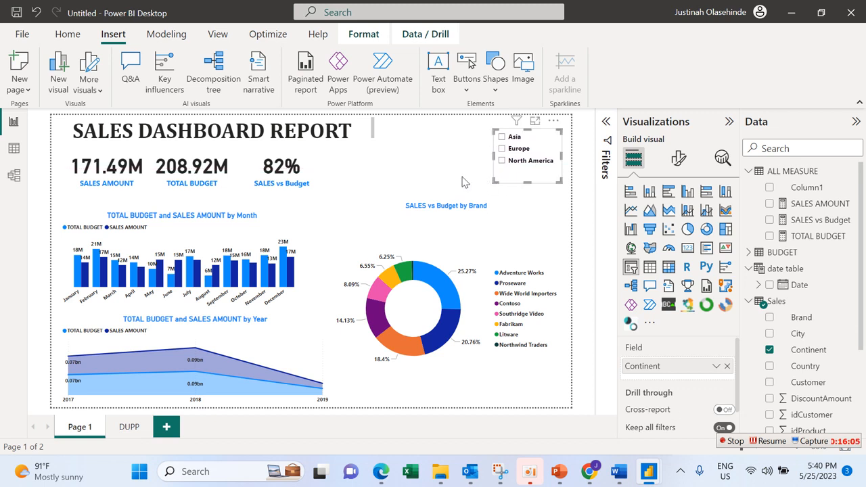
pyautogui.click(379, 174)
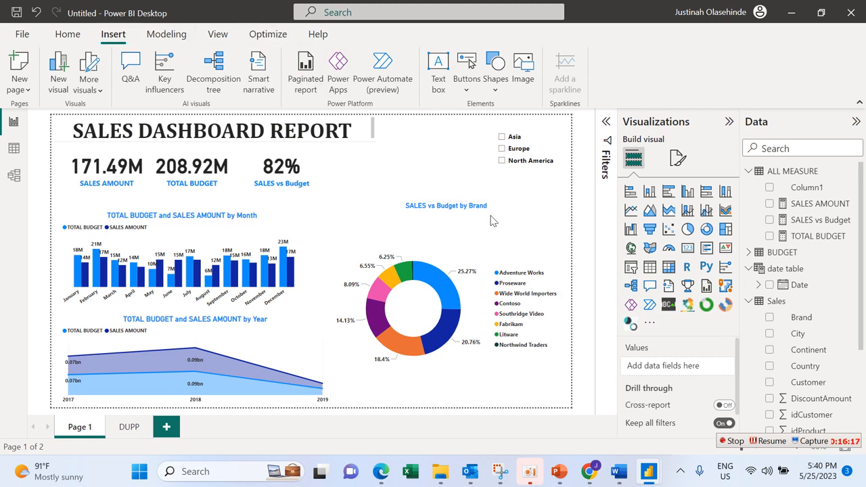
# Try the dark theme and the purple gradient theme on the report, and return to the first accessible theme
pyautogui.click(218, 35)
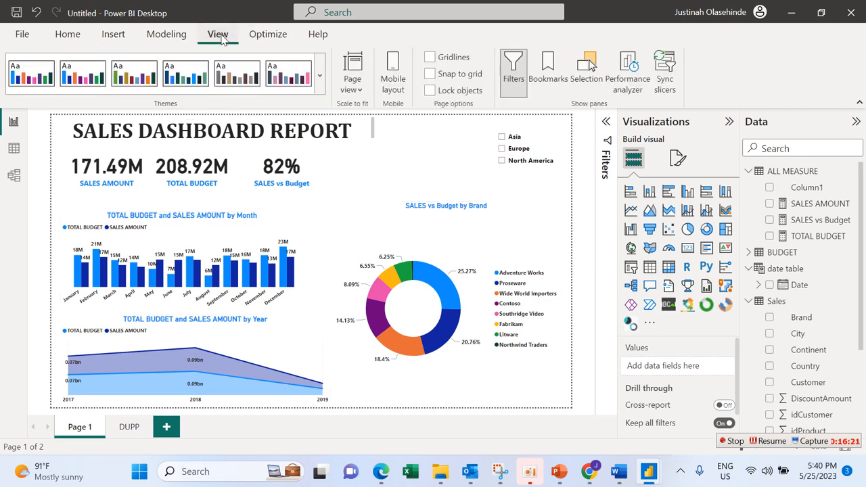
pyautogui.click(319, 75)
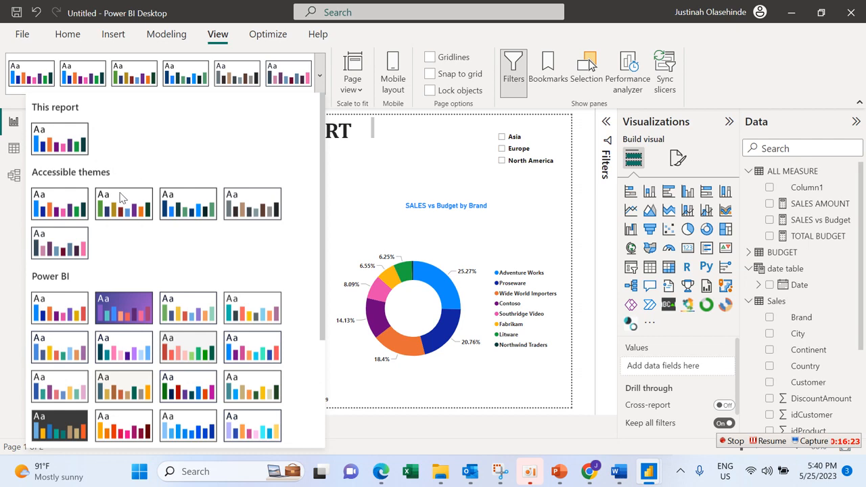
pyautogui.click(75, 432)
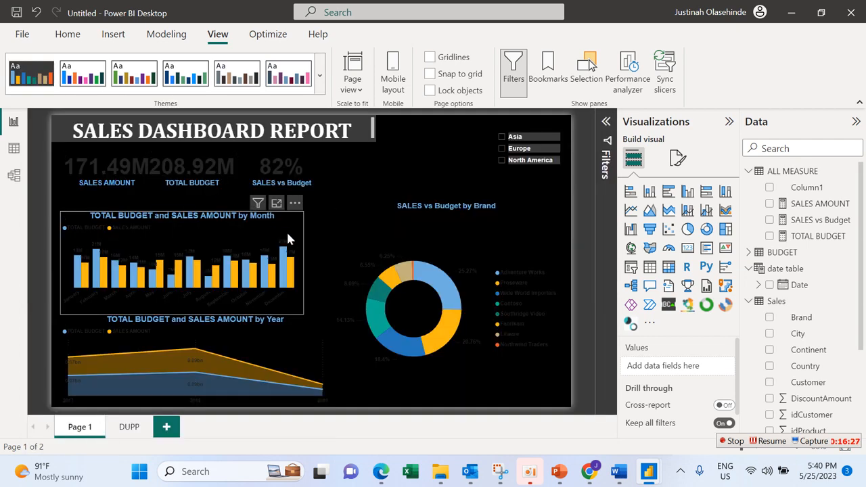
pyautogui.click(321, 77)
pyautogui.click(189, 434)
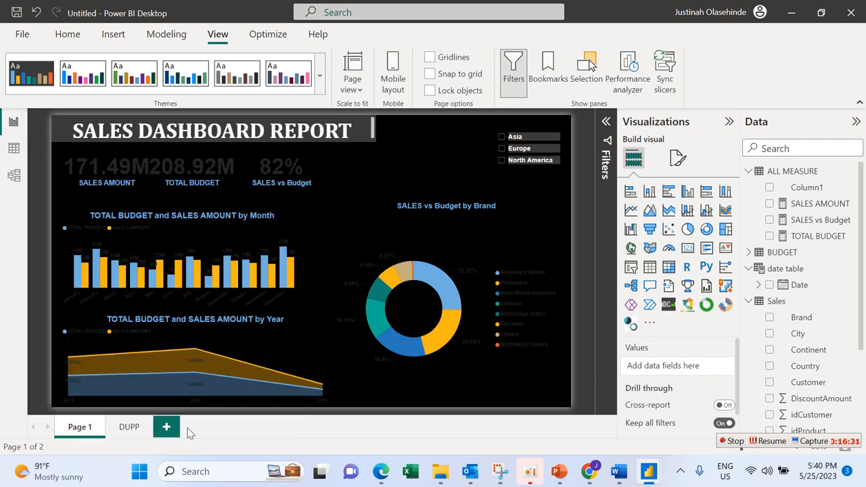
pyautogui.click(321, 73)
pyautogui.click(131, 317)
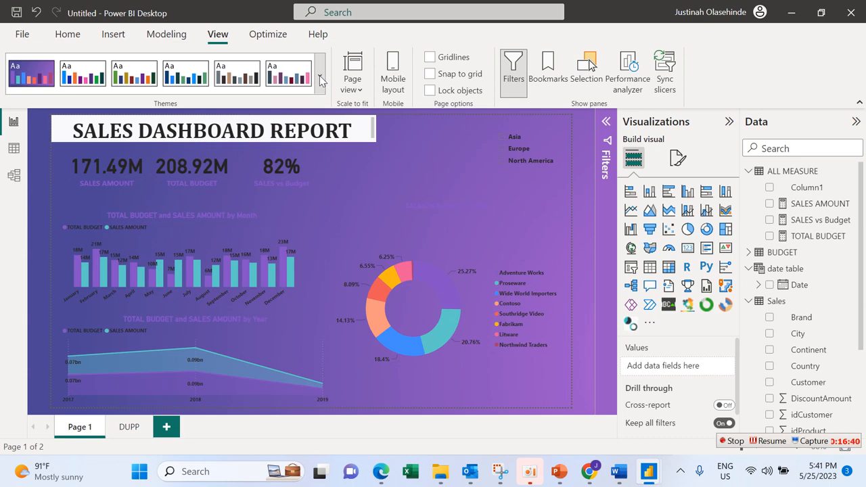
pyautogui.click(320, 77)
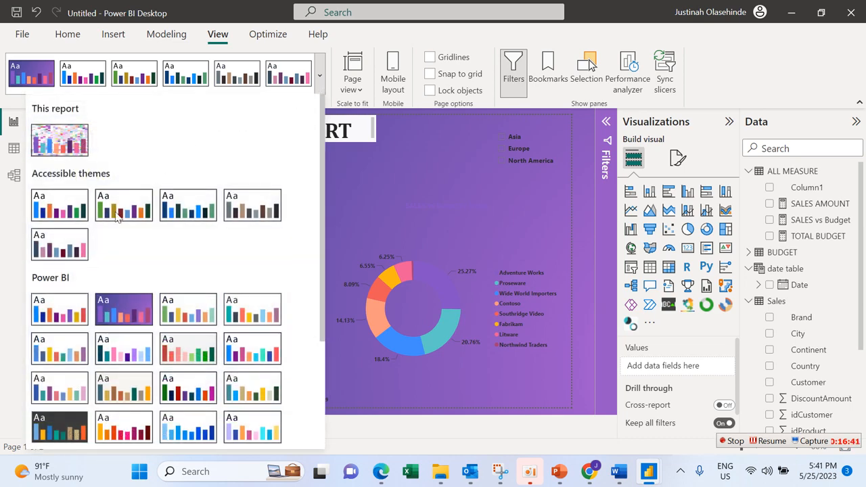
pyautogui.click(60, 214)
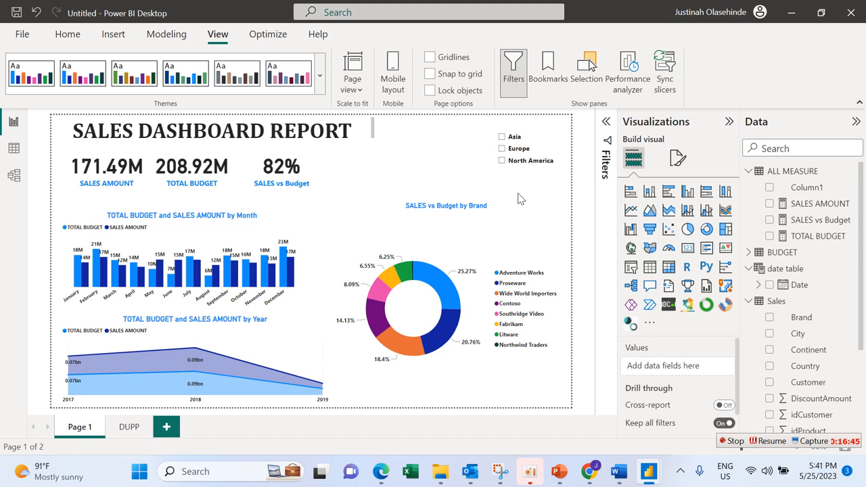
# Shrink the donut chart slightly from its lower-left corner, leaving a gap to the area chart and the page's lower edge
pyautogui.moveTo(500, 474)
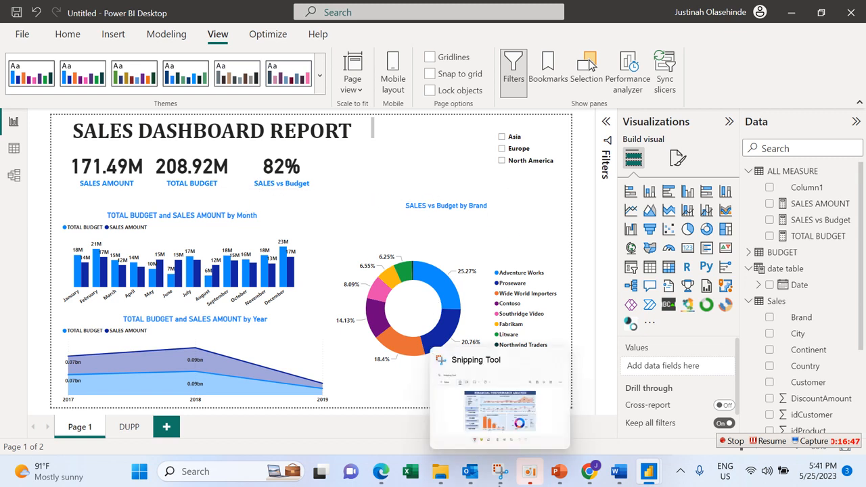
pyautogui.moveTo(335, 410); pyautogui.dragTo(345, 399)
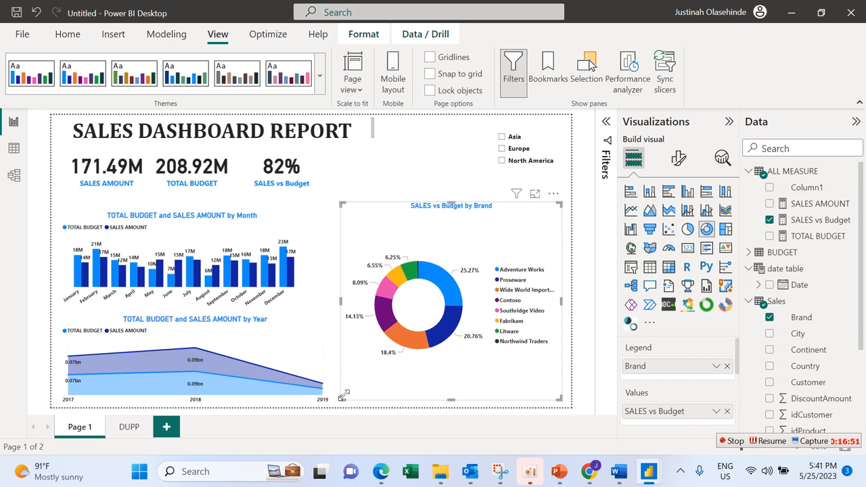